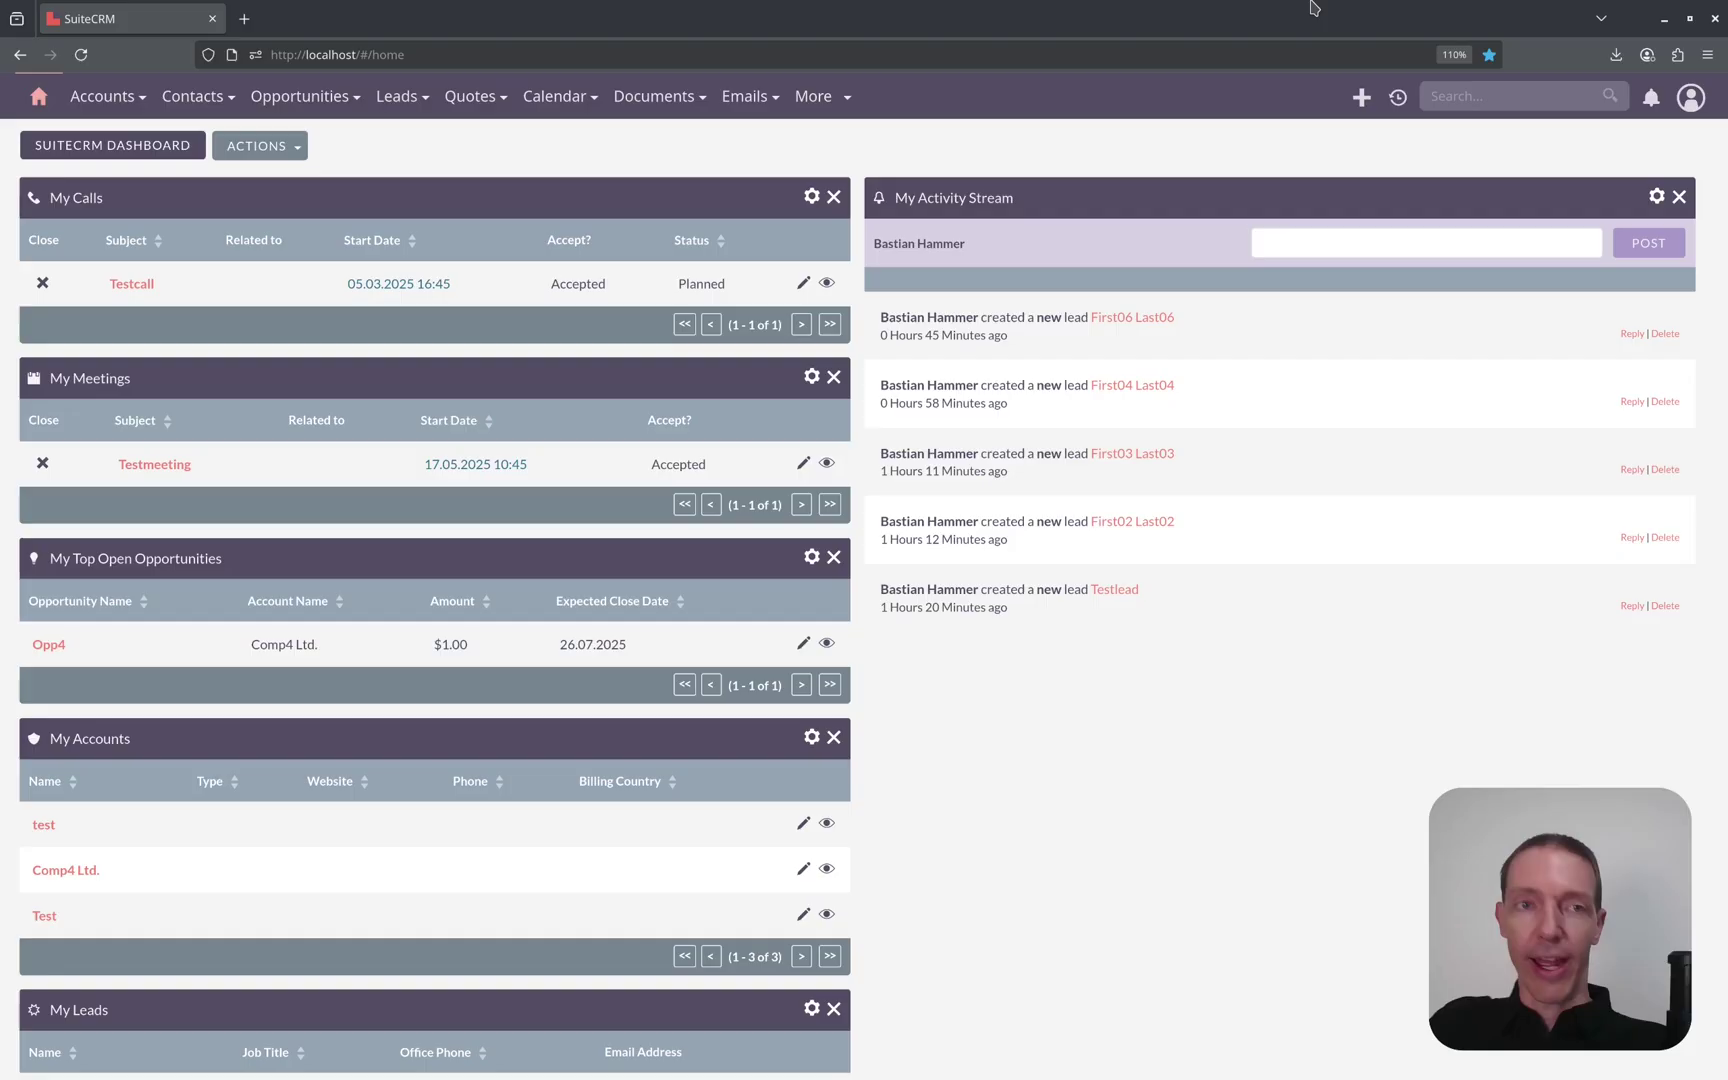
Step: Open the Contacts list, and open the PDF - Templates module in a second browser tab
mouse_move(160, 137)
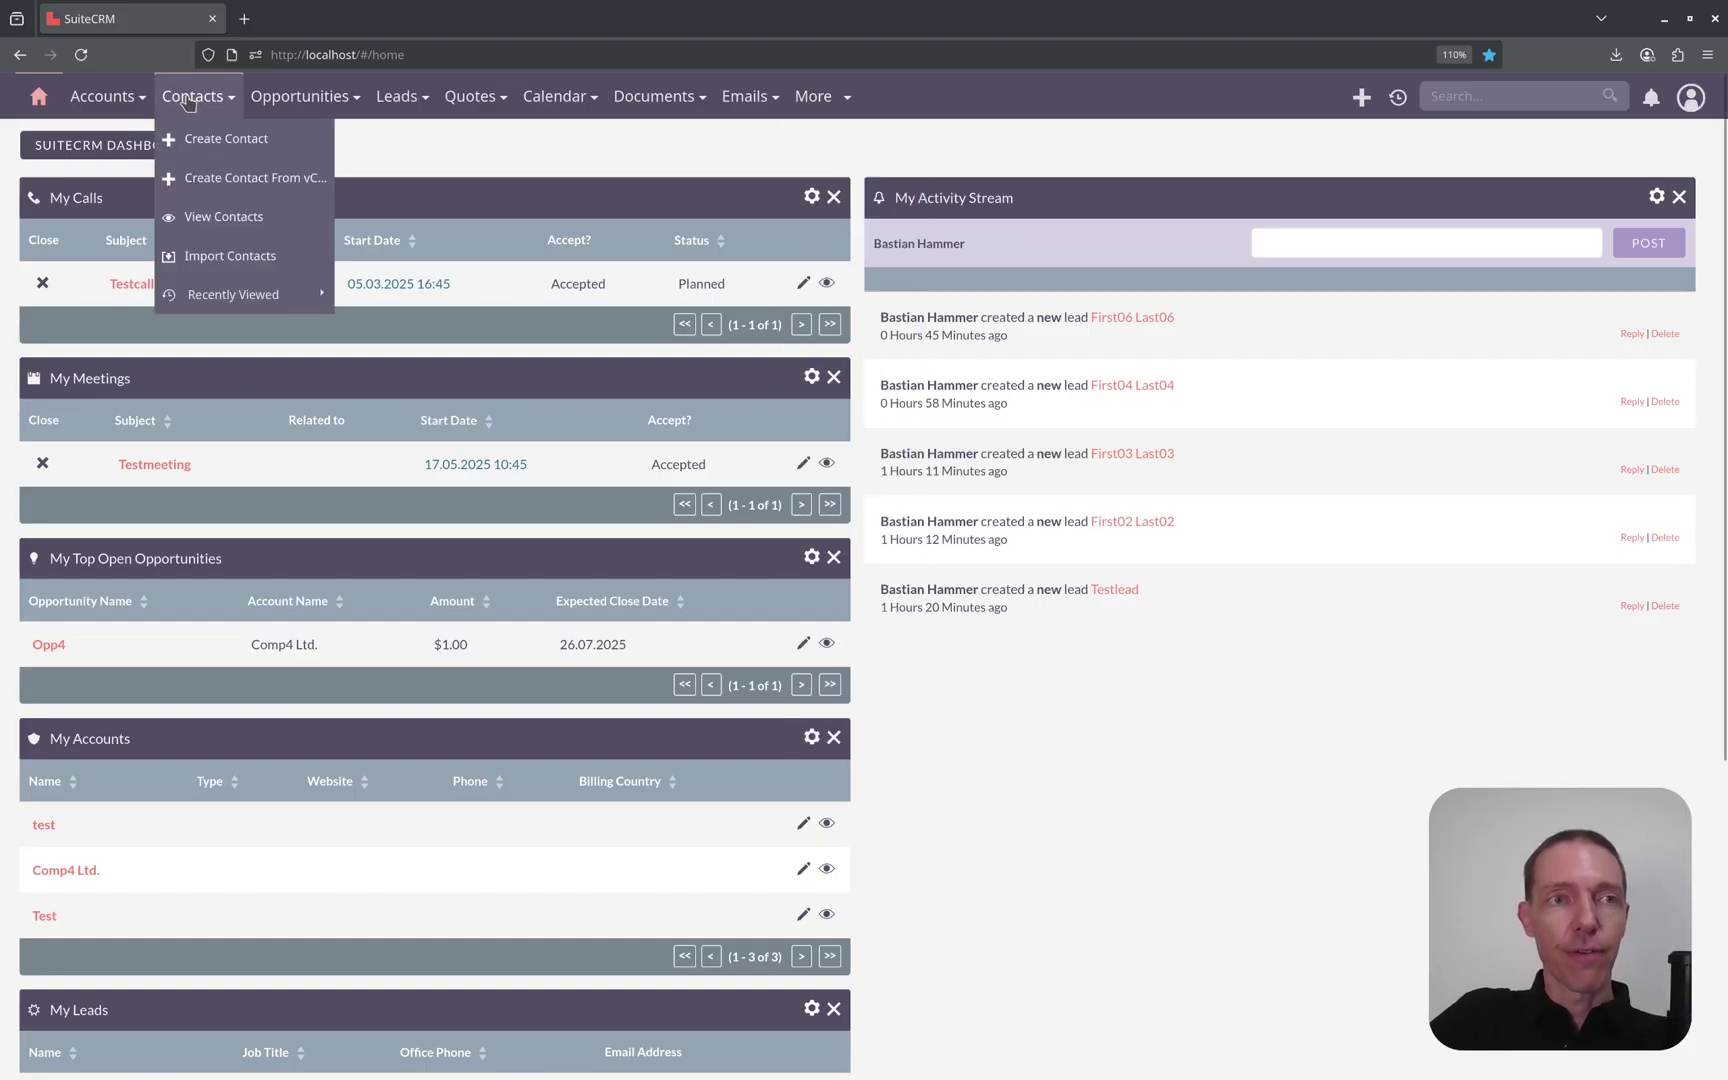
click(190, 96)
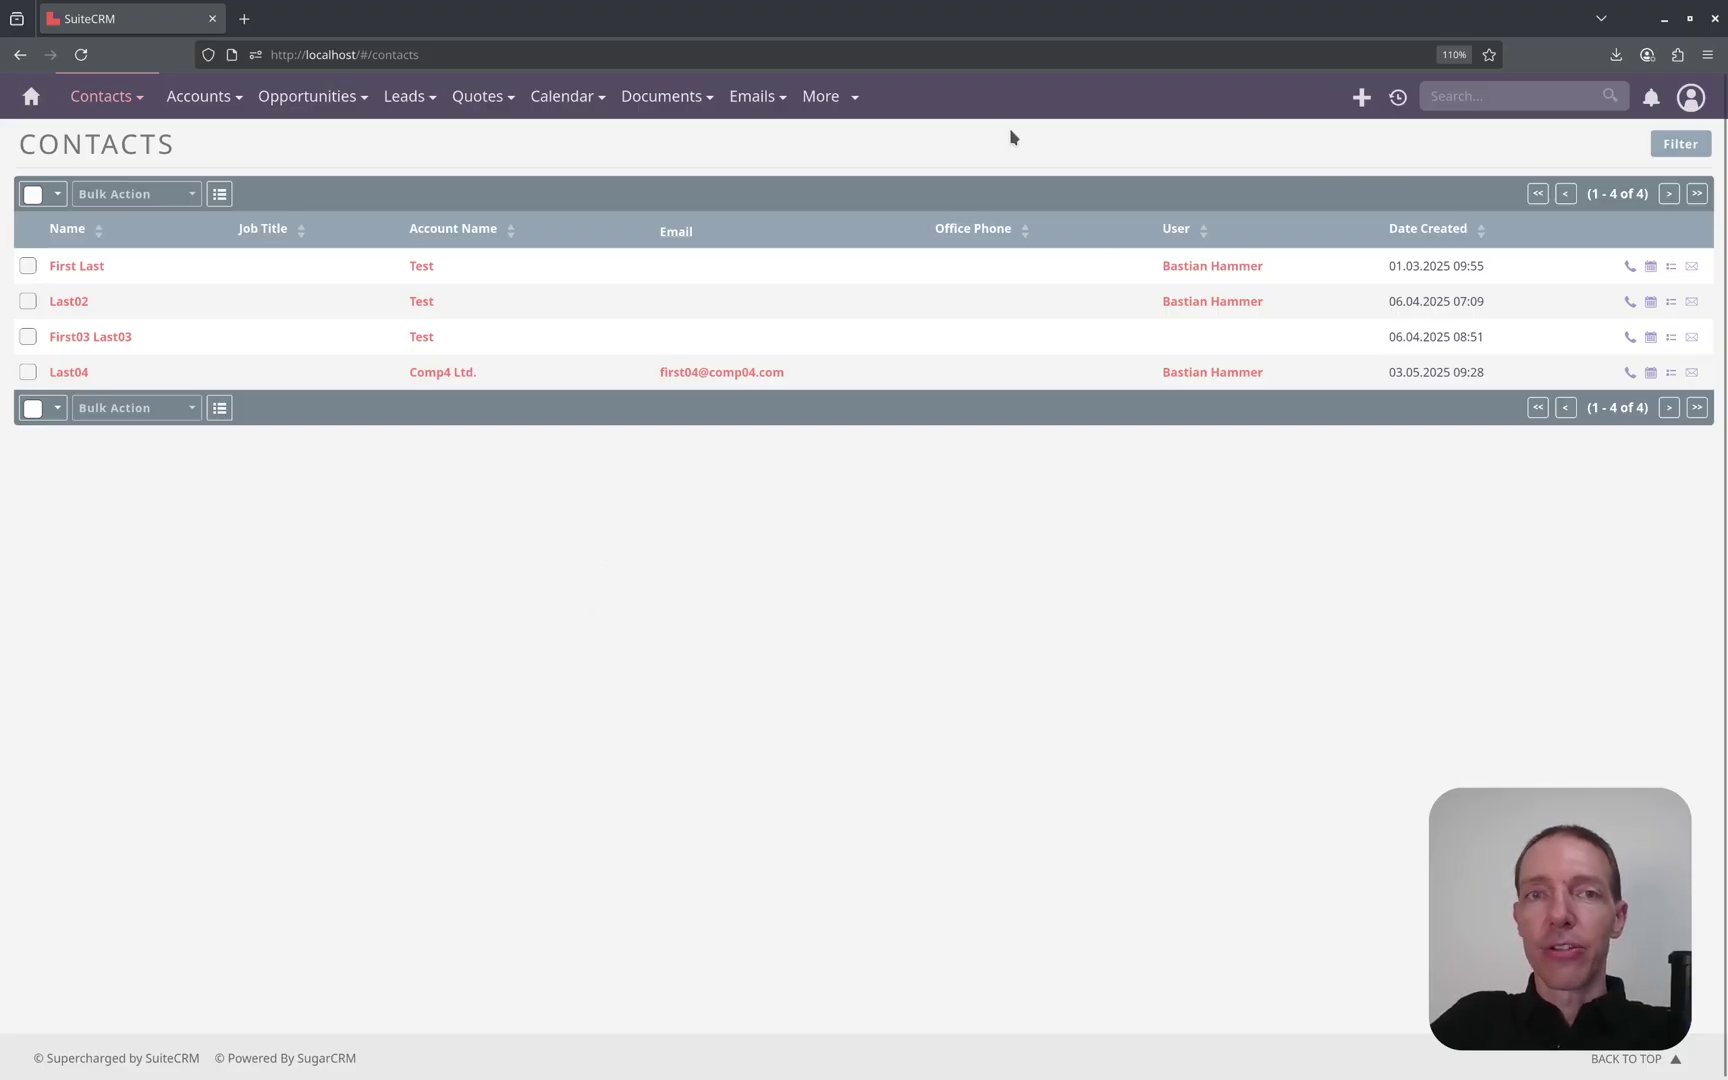
mouse_move(862, 108)
scroll(858, 485, down, 5)
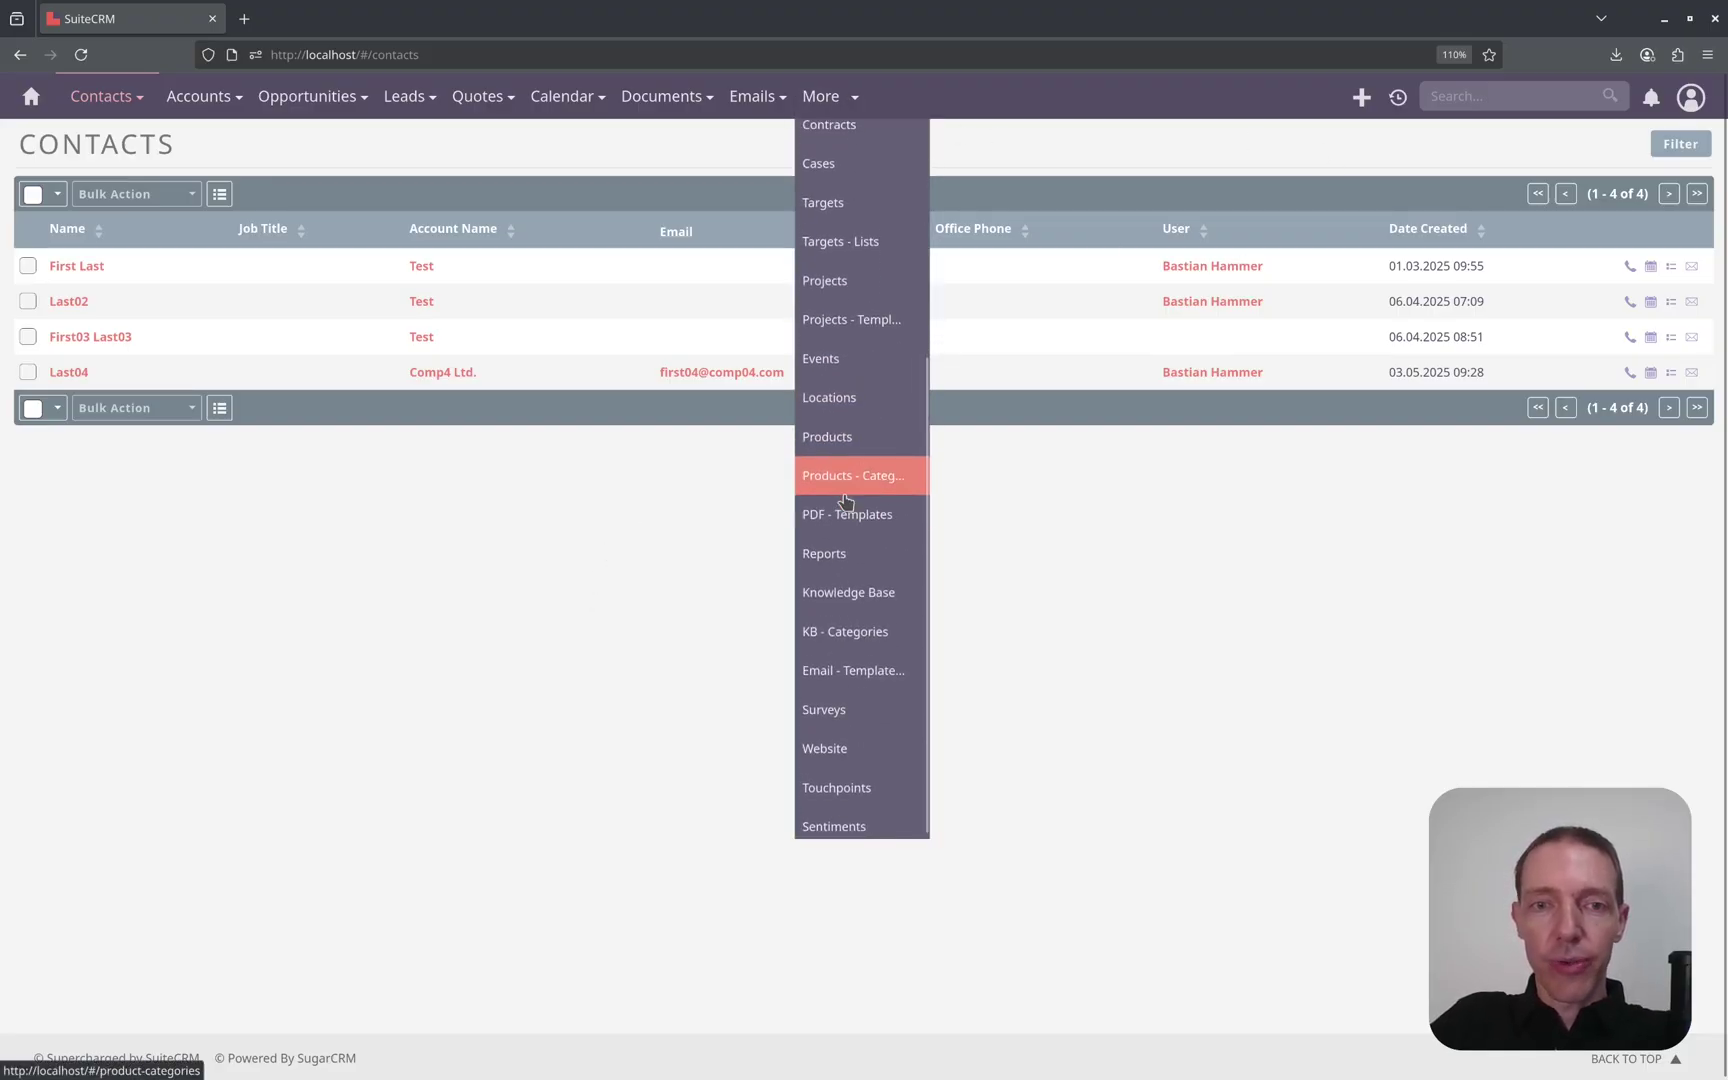
middle_click(866, 512)
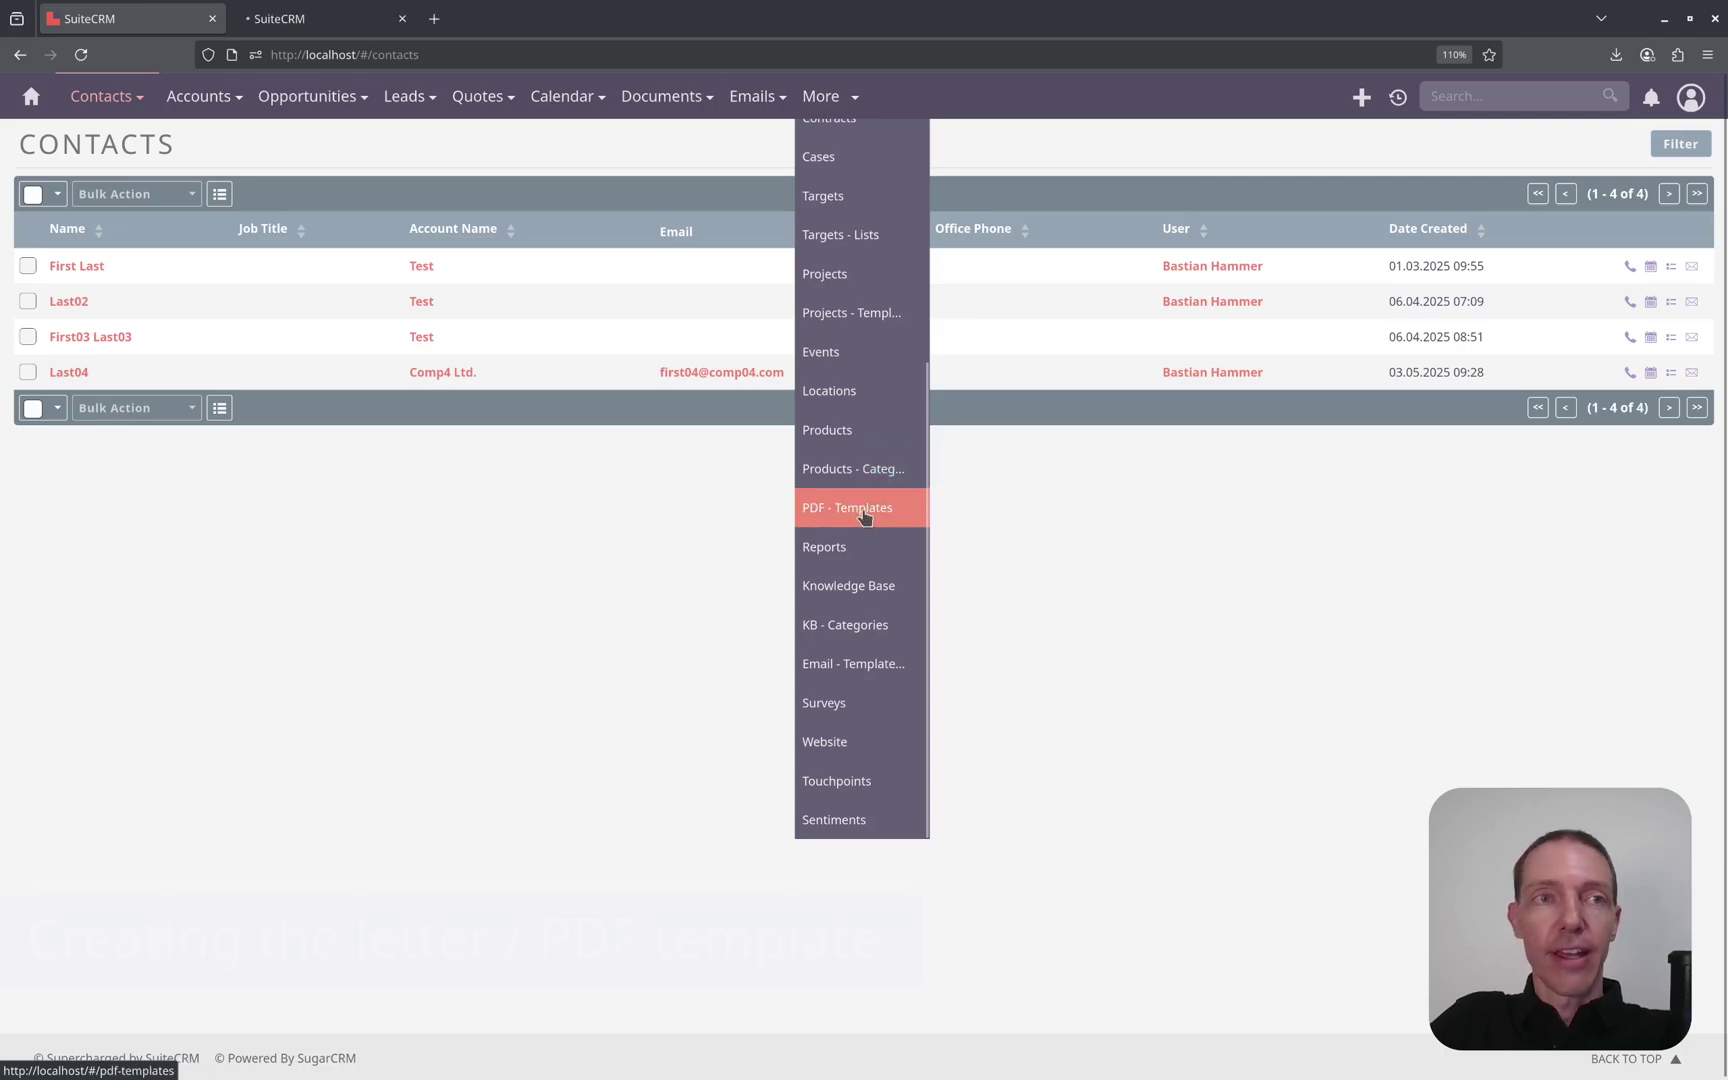
click(298, 16)
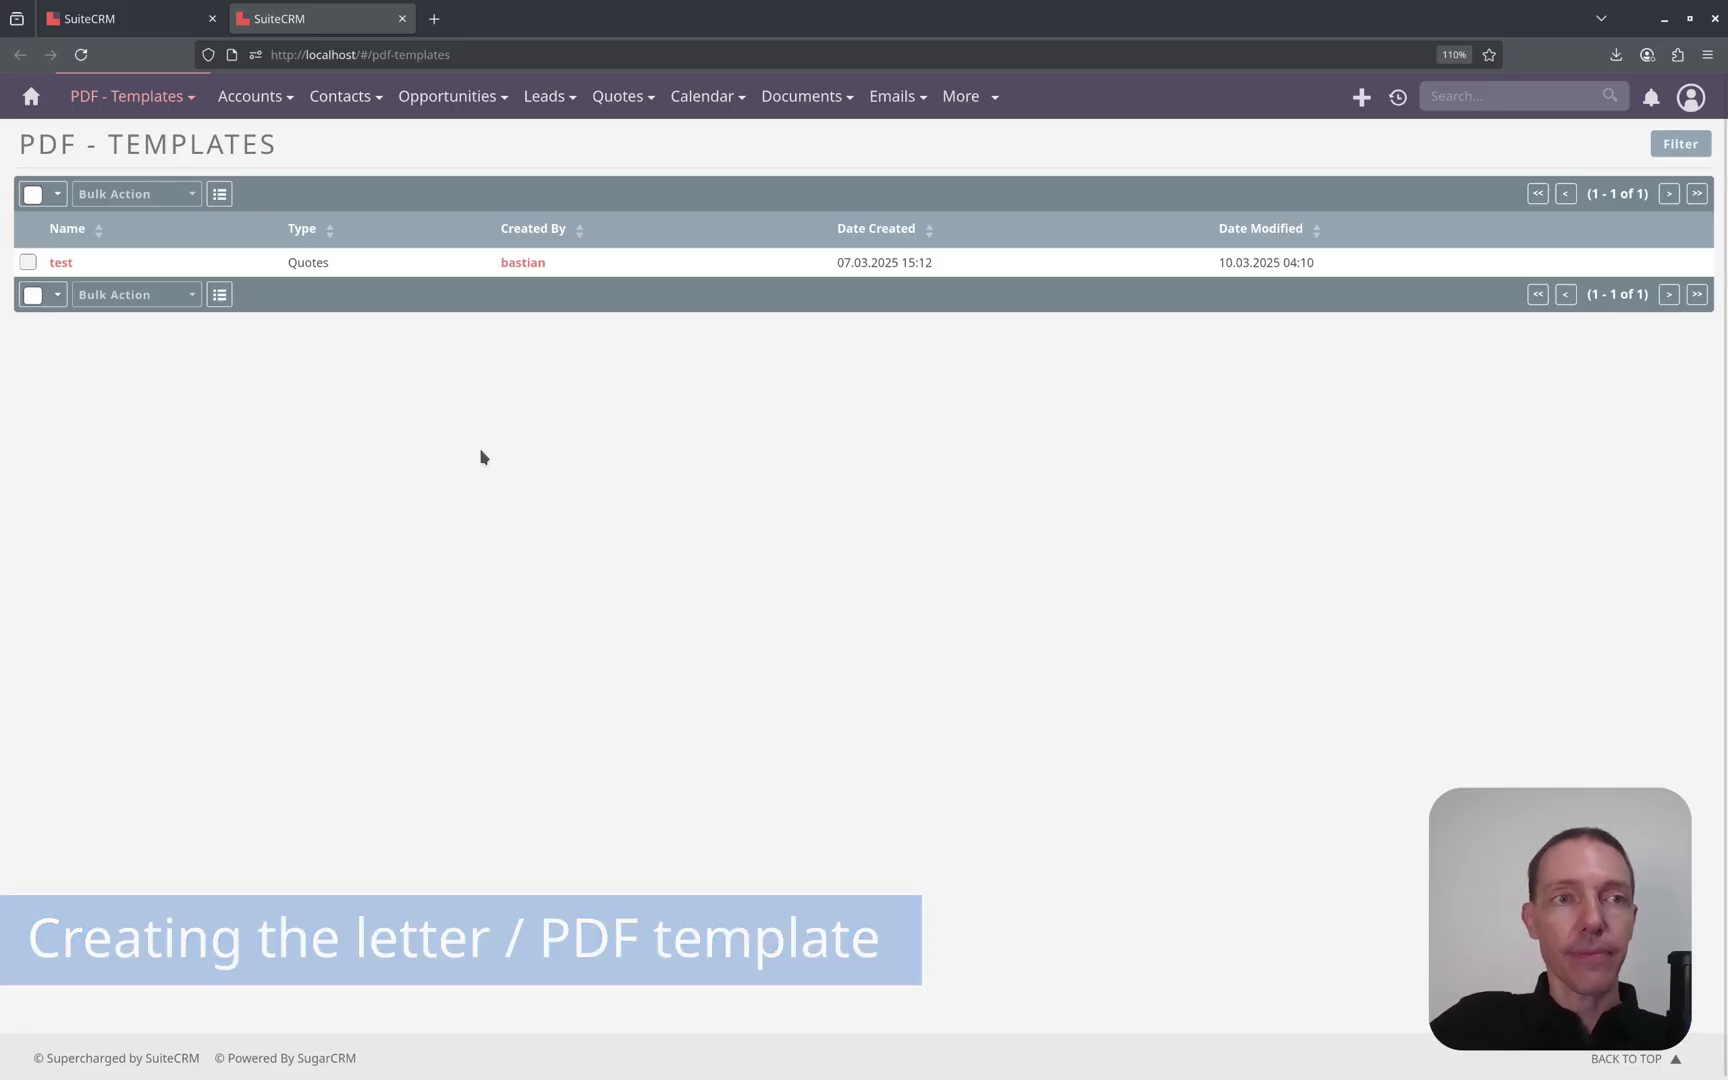
Step: Start a new PDF template named "Mail Merge" with its type set to Contacts
mouse_move(130, 96)
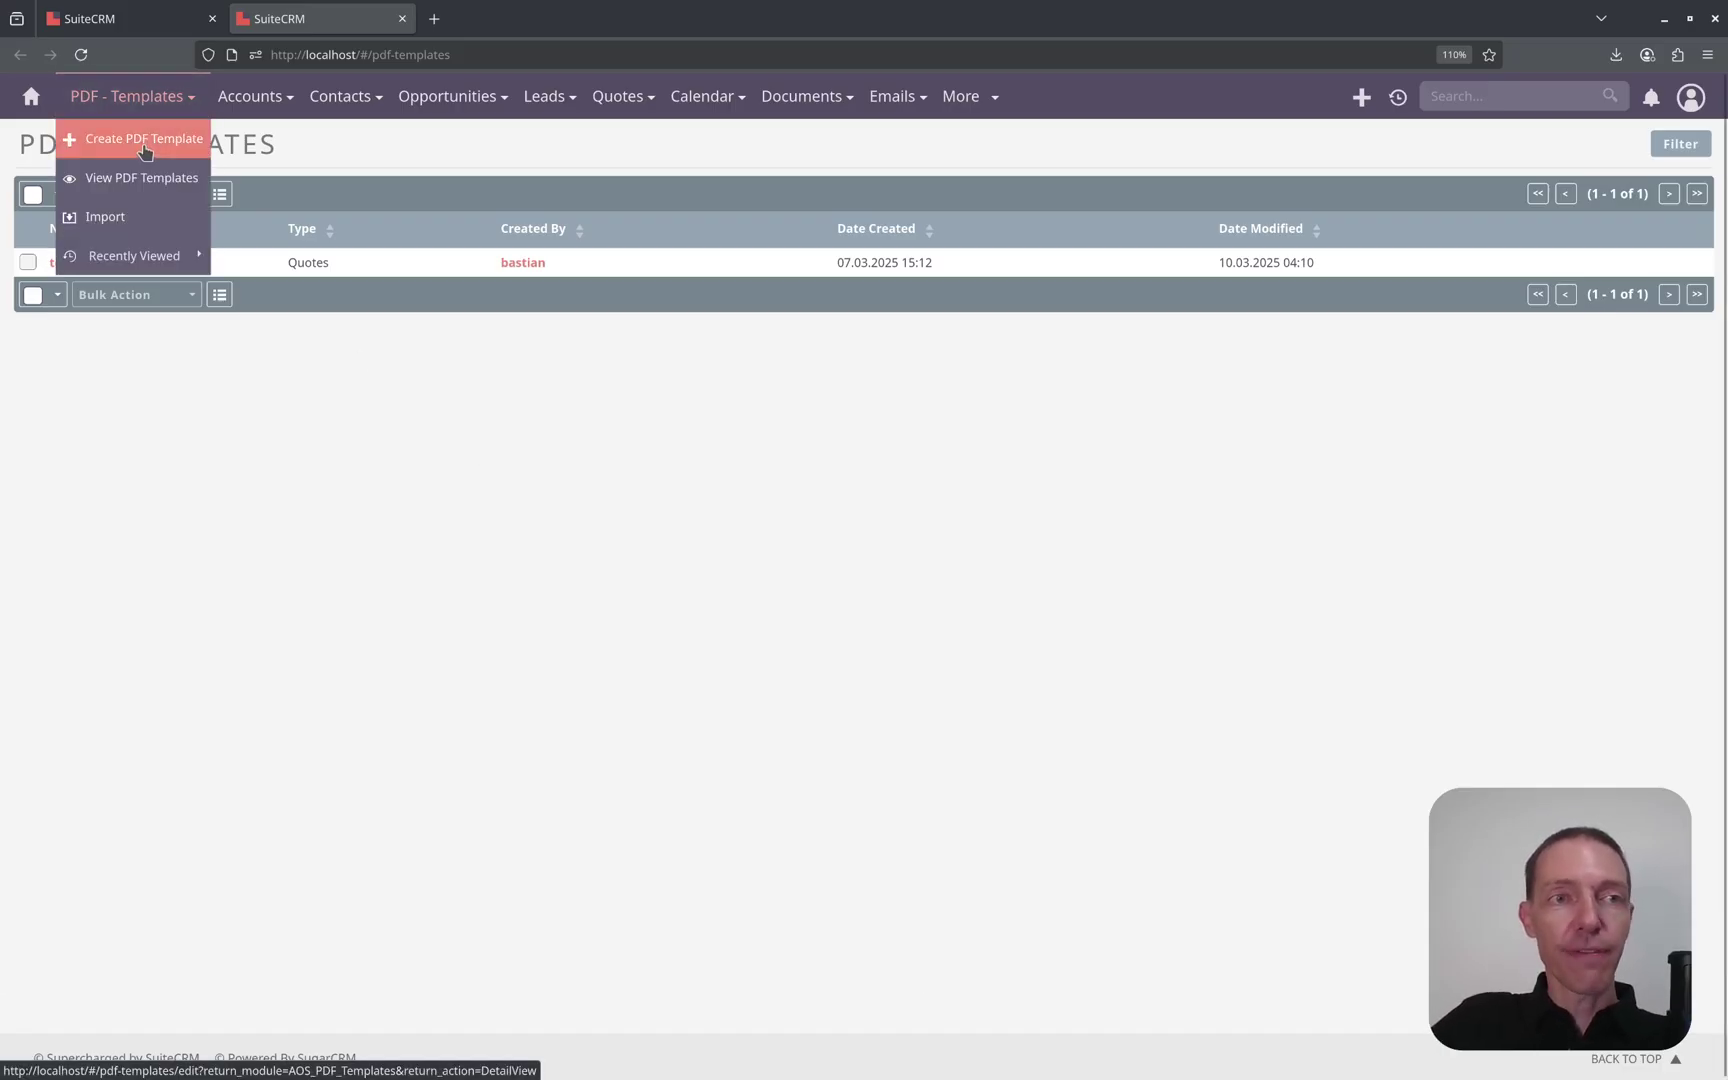
click(144, 148)
click(264, 303)
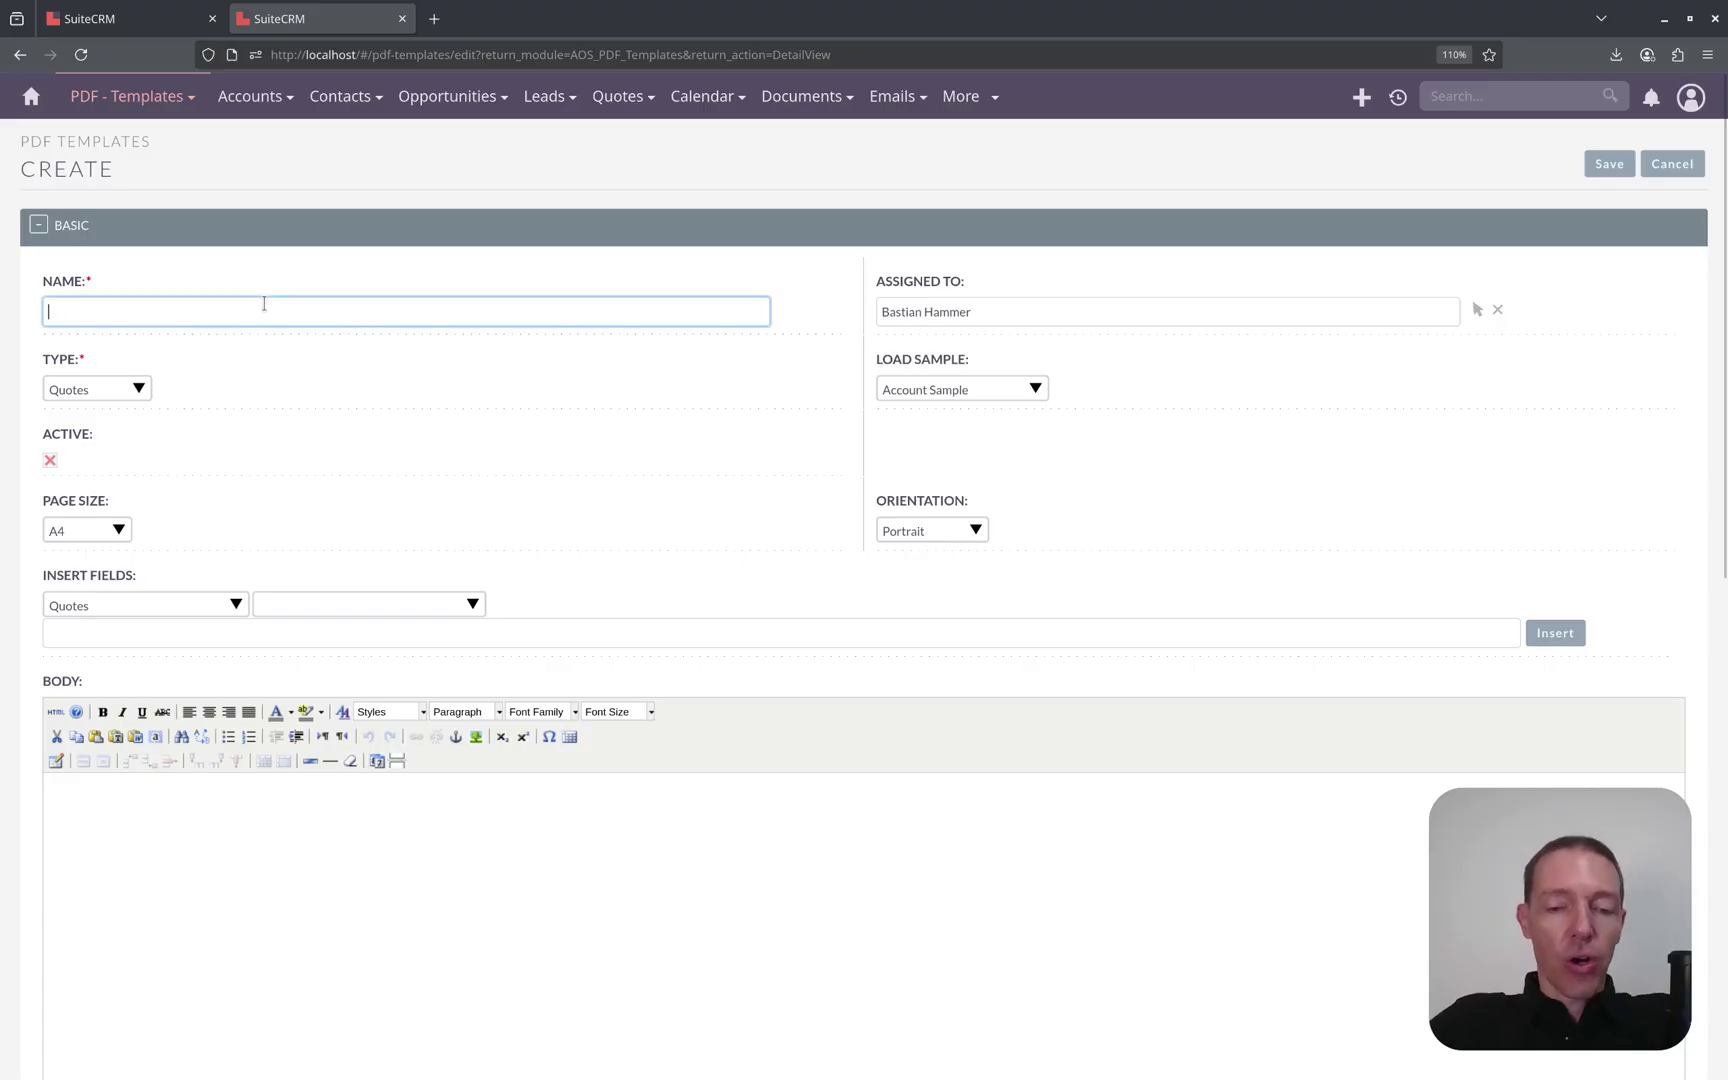
text(Mail )
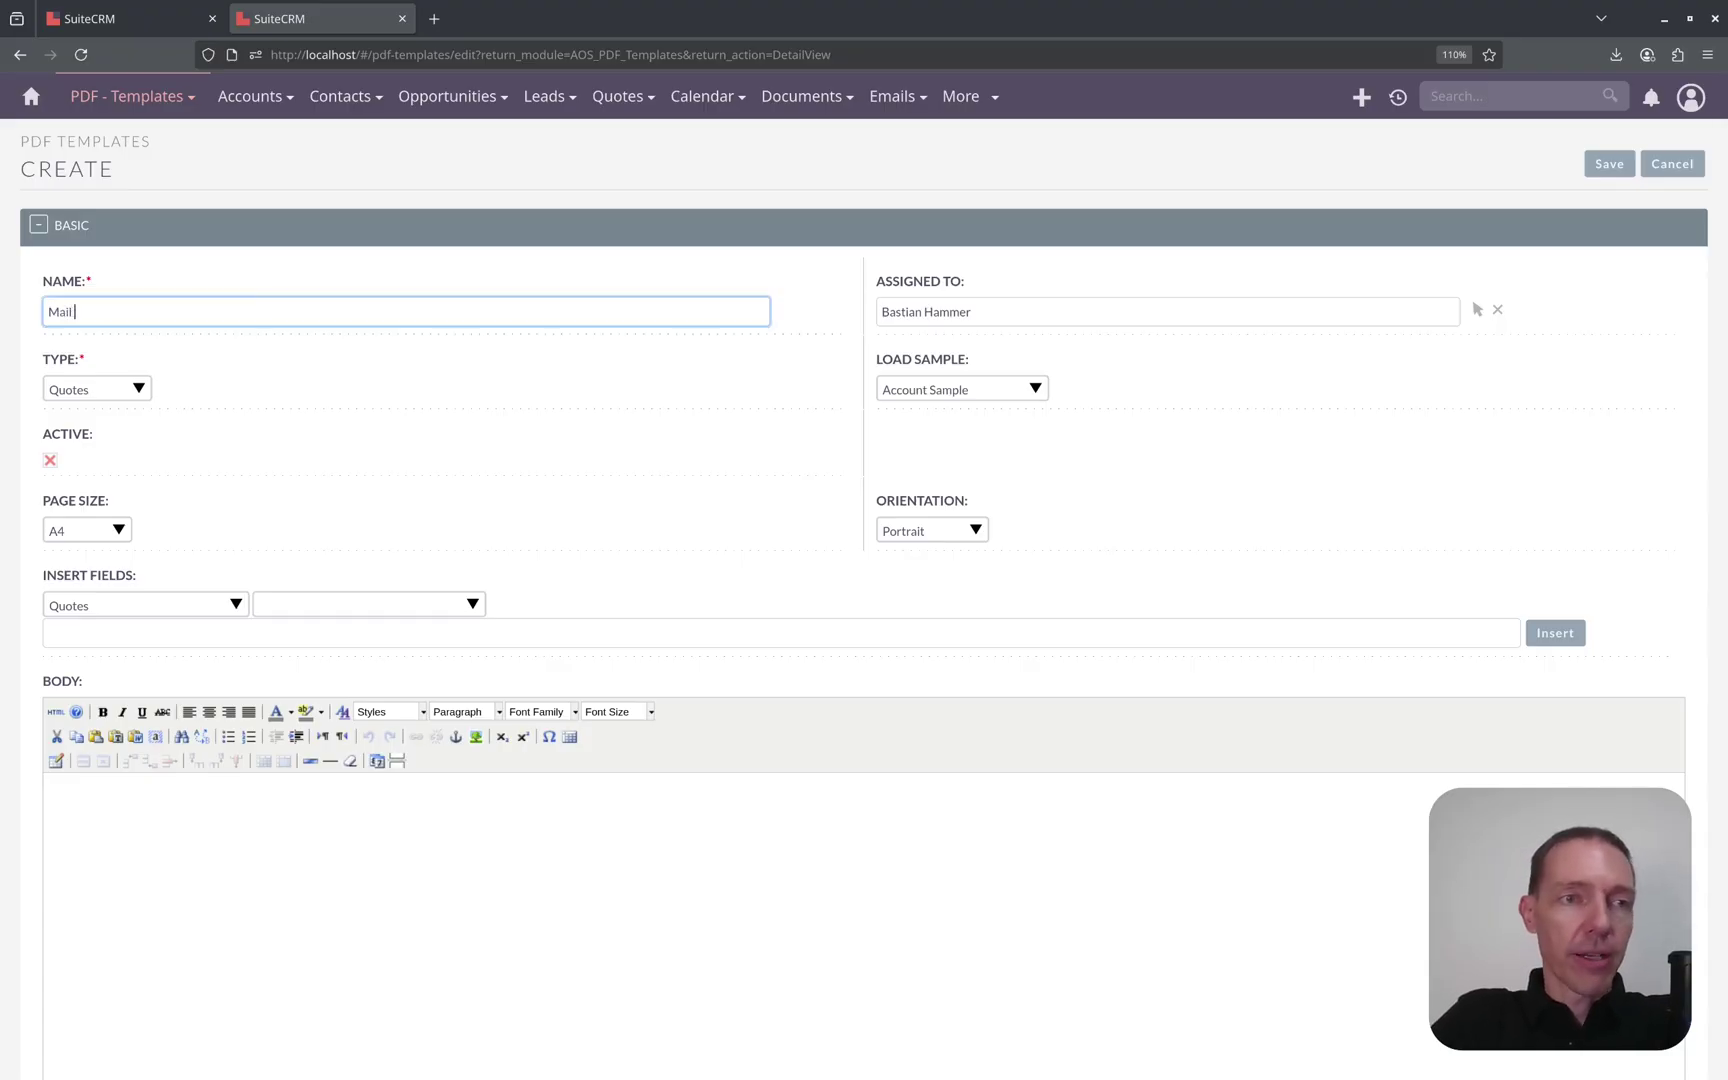
text(Merge)
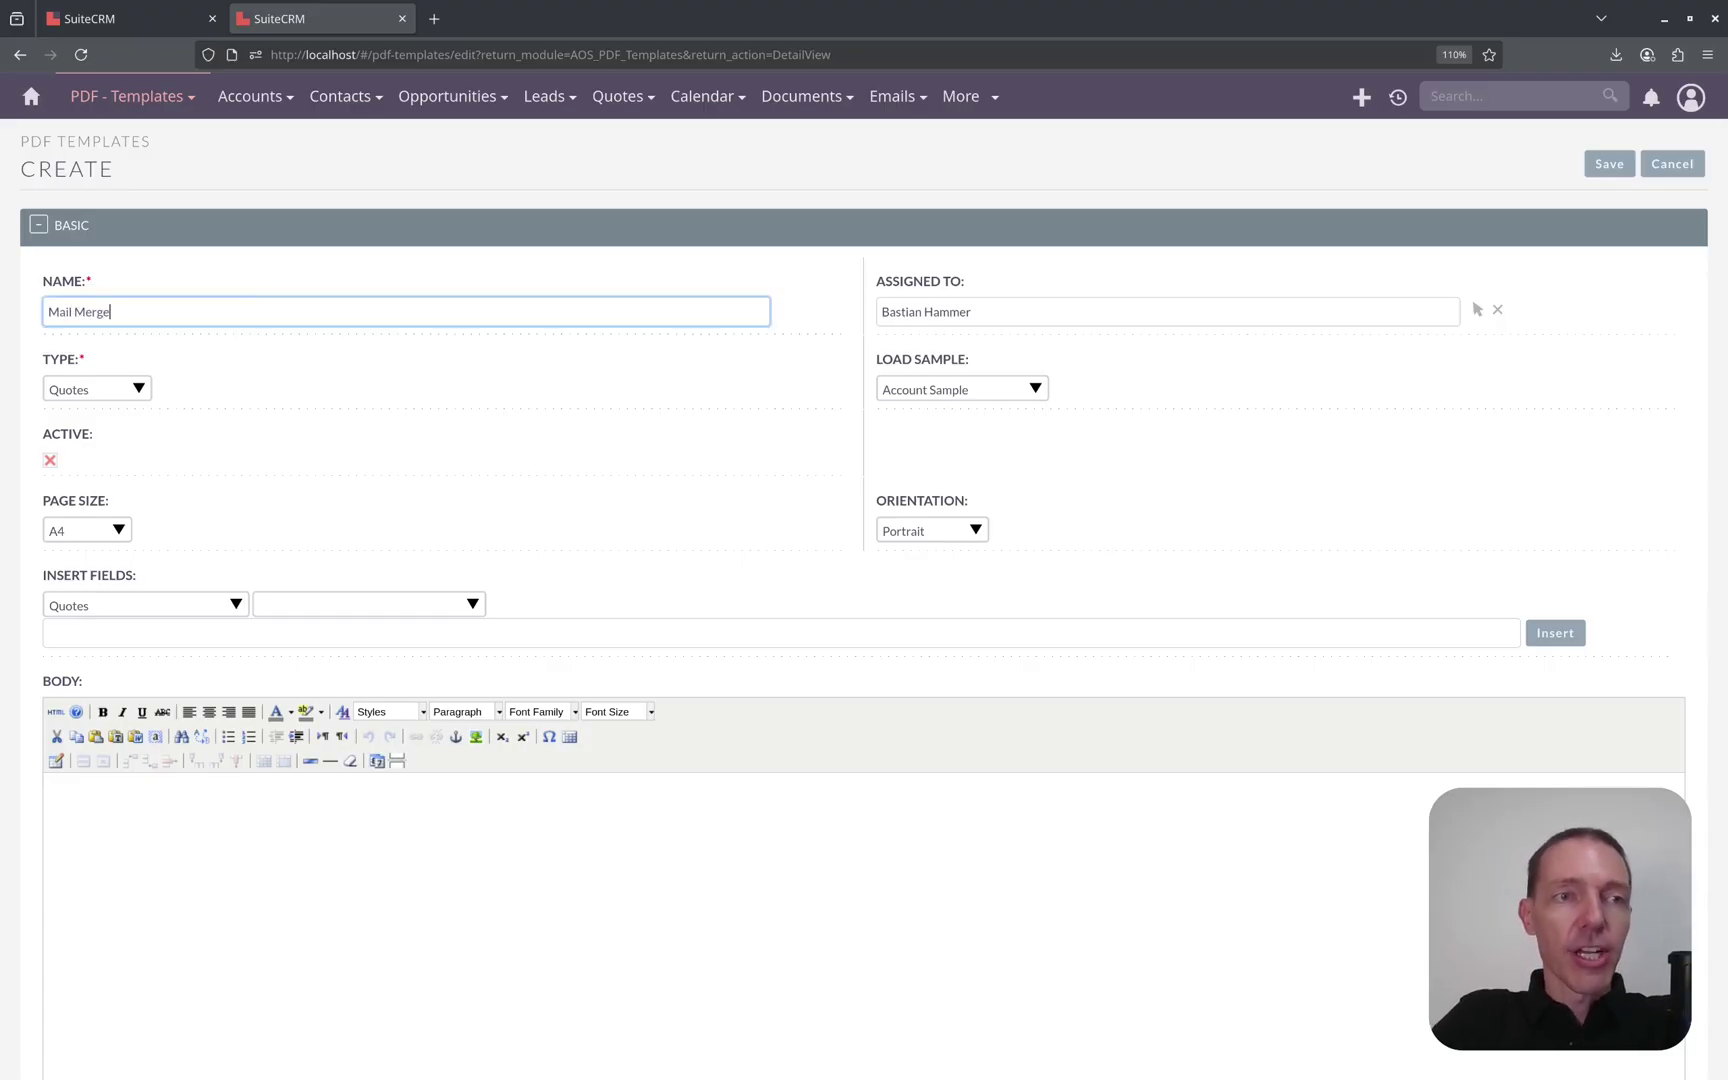
text( -)
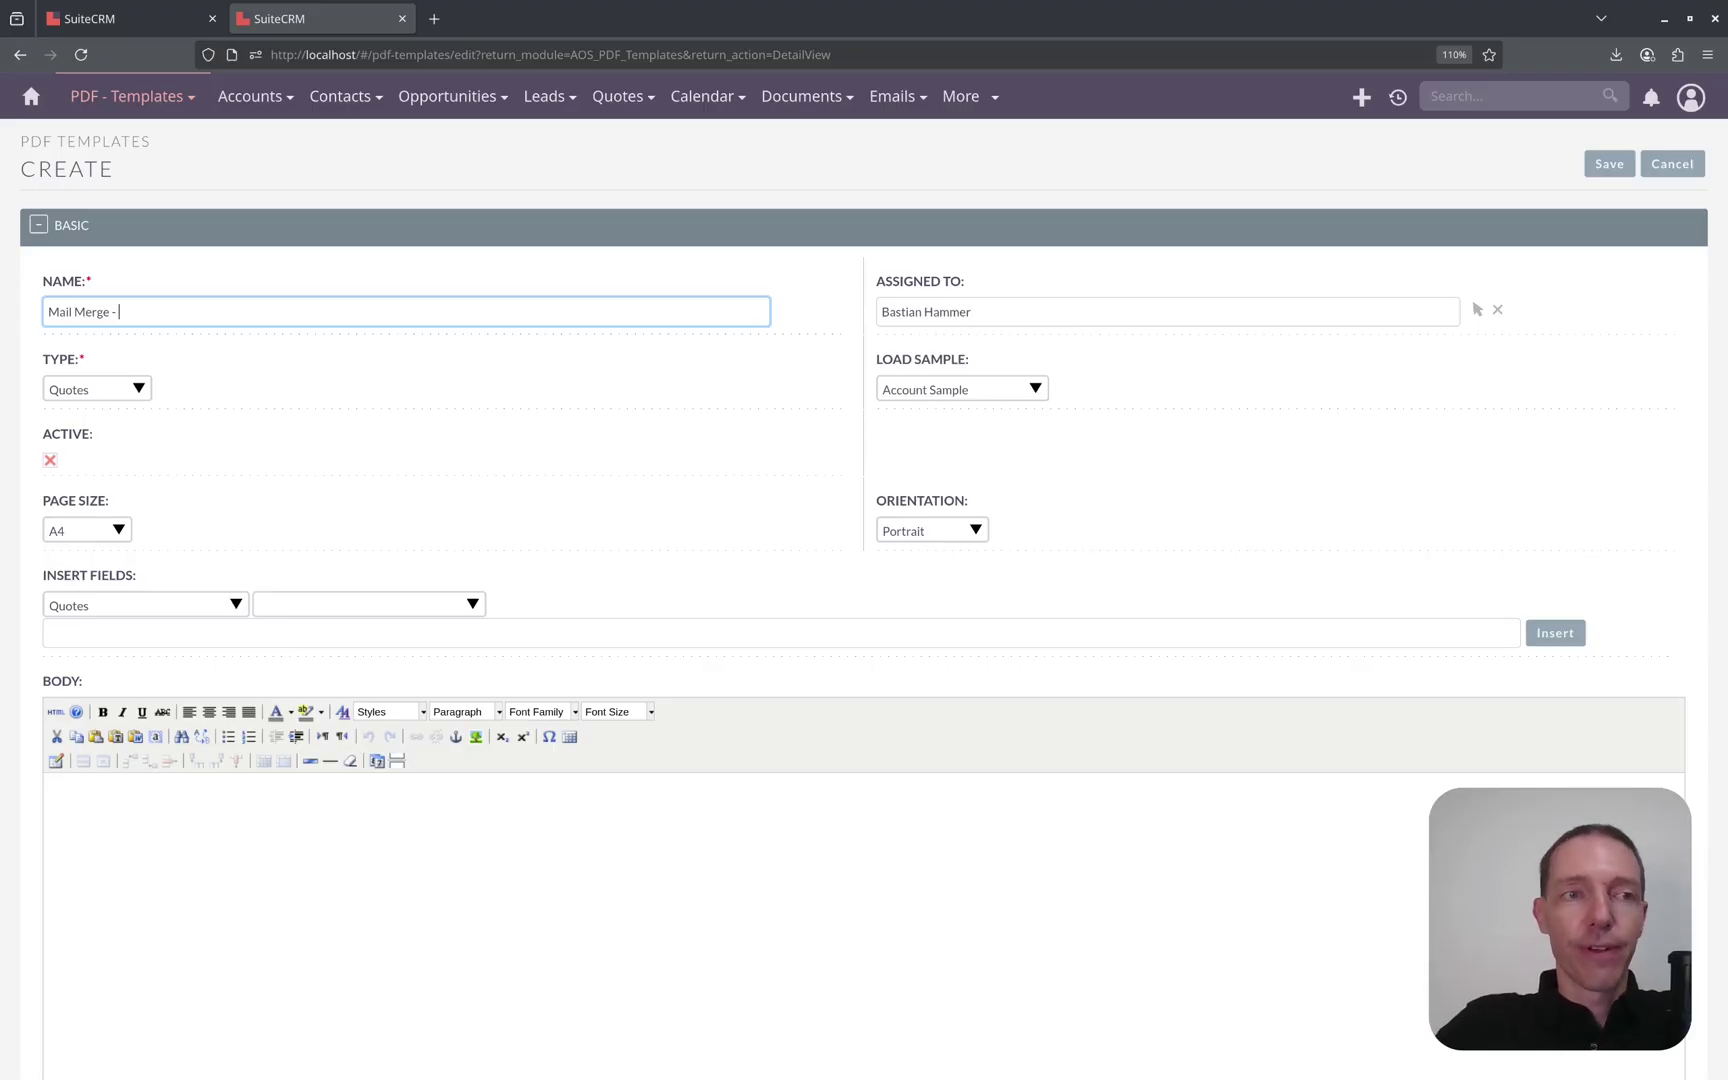
key(BackSpace)
key(BackSpace)
key(BackSpace)
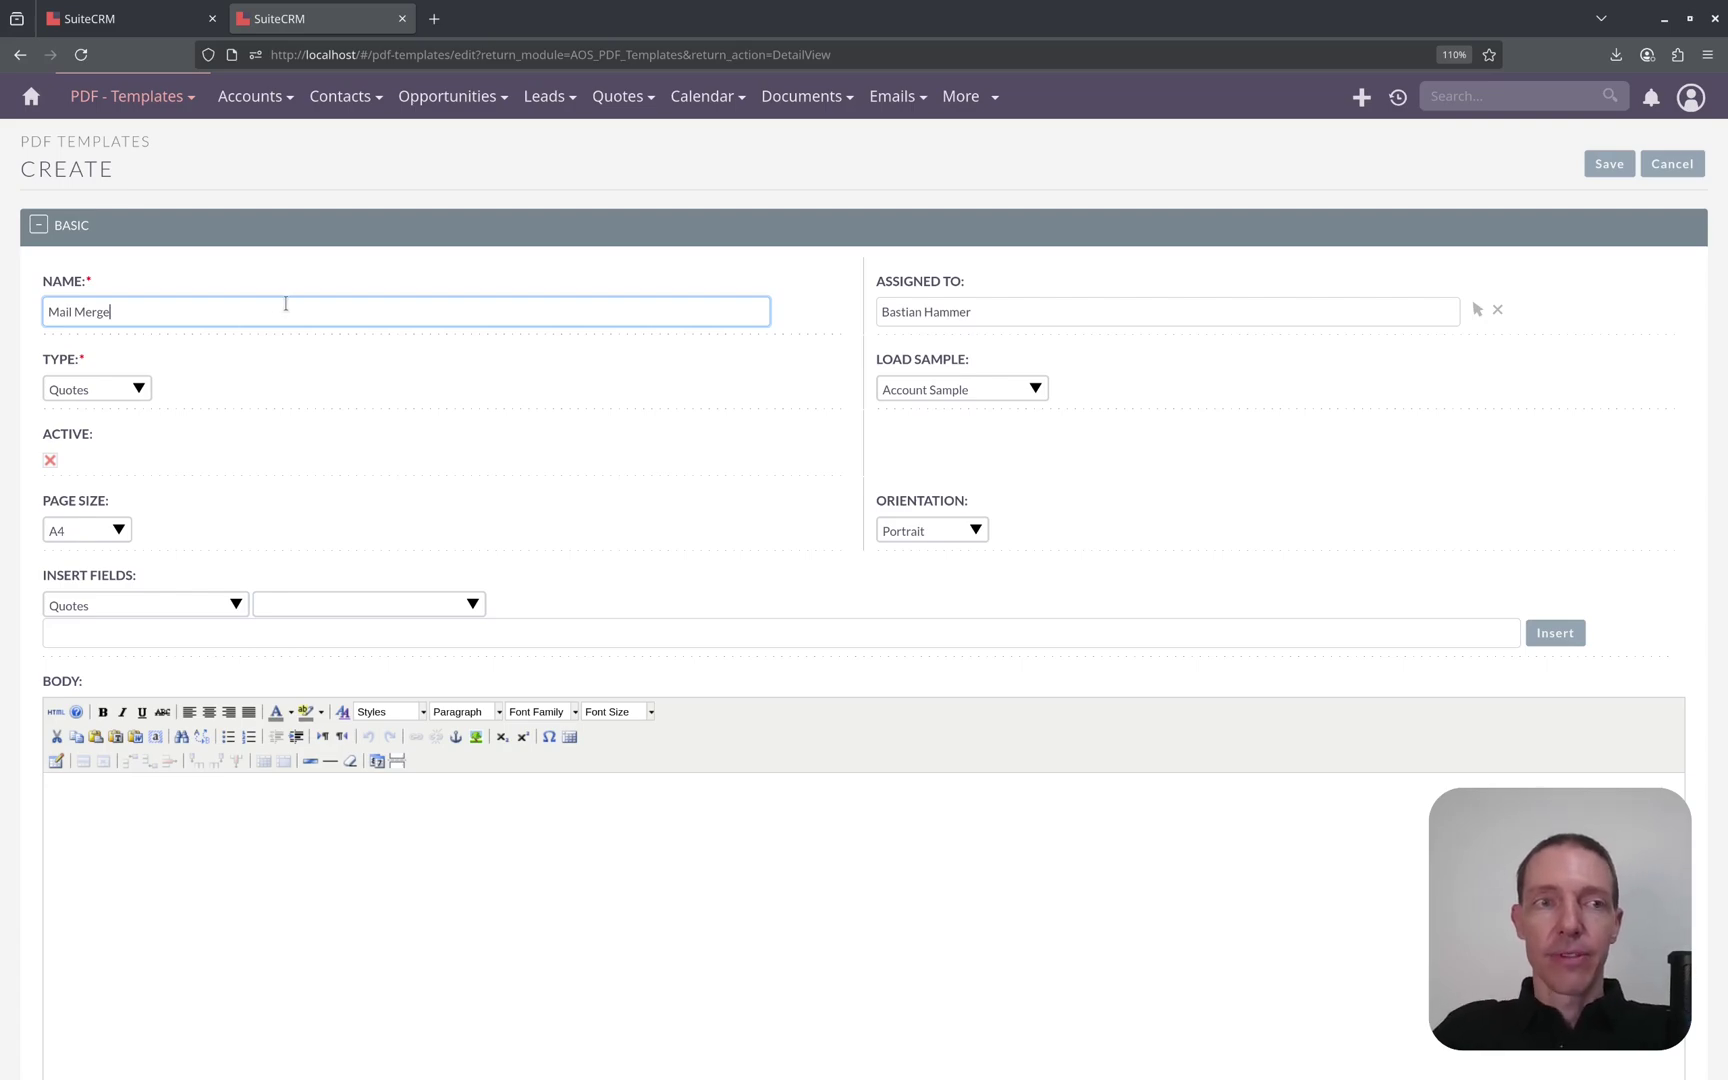
click(133, 389)
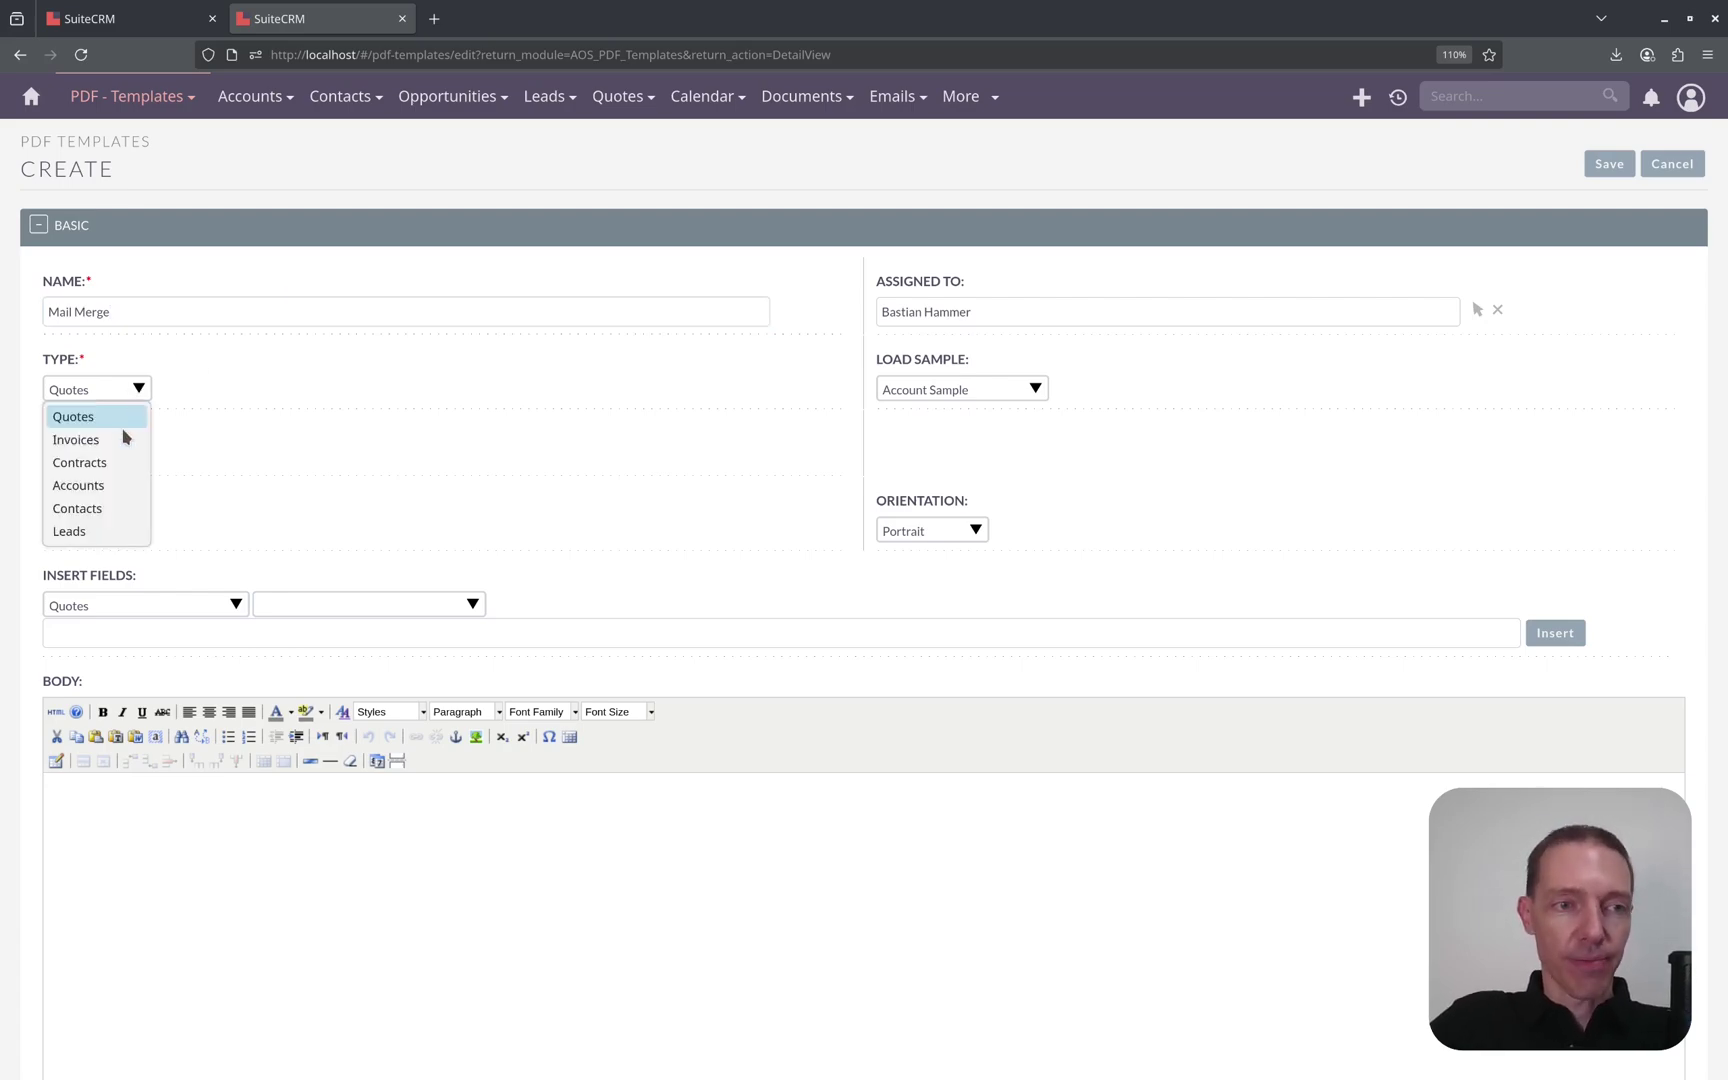
click(114, 511)
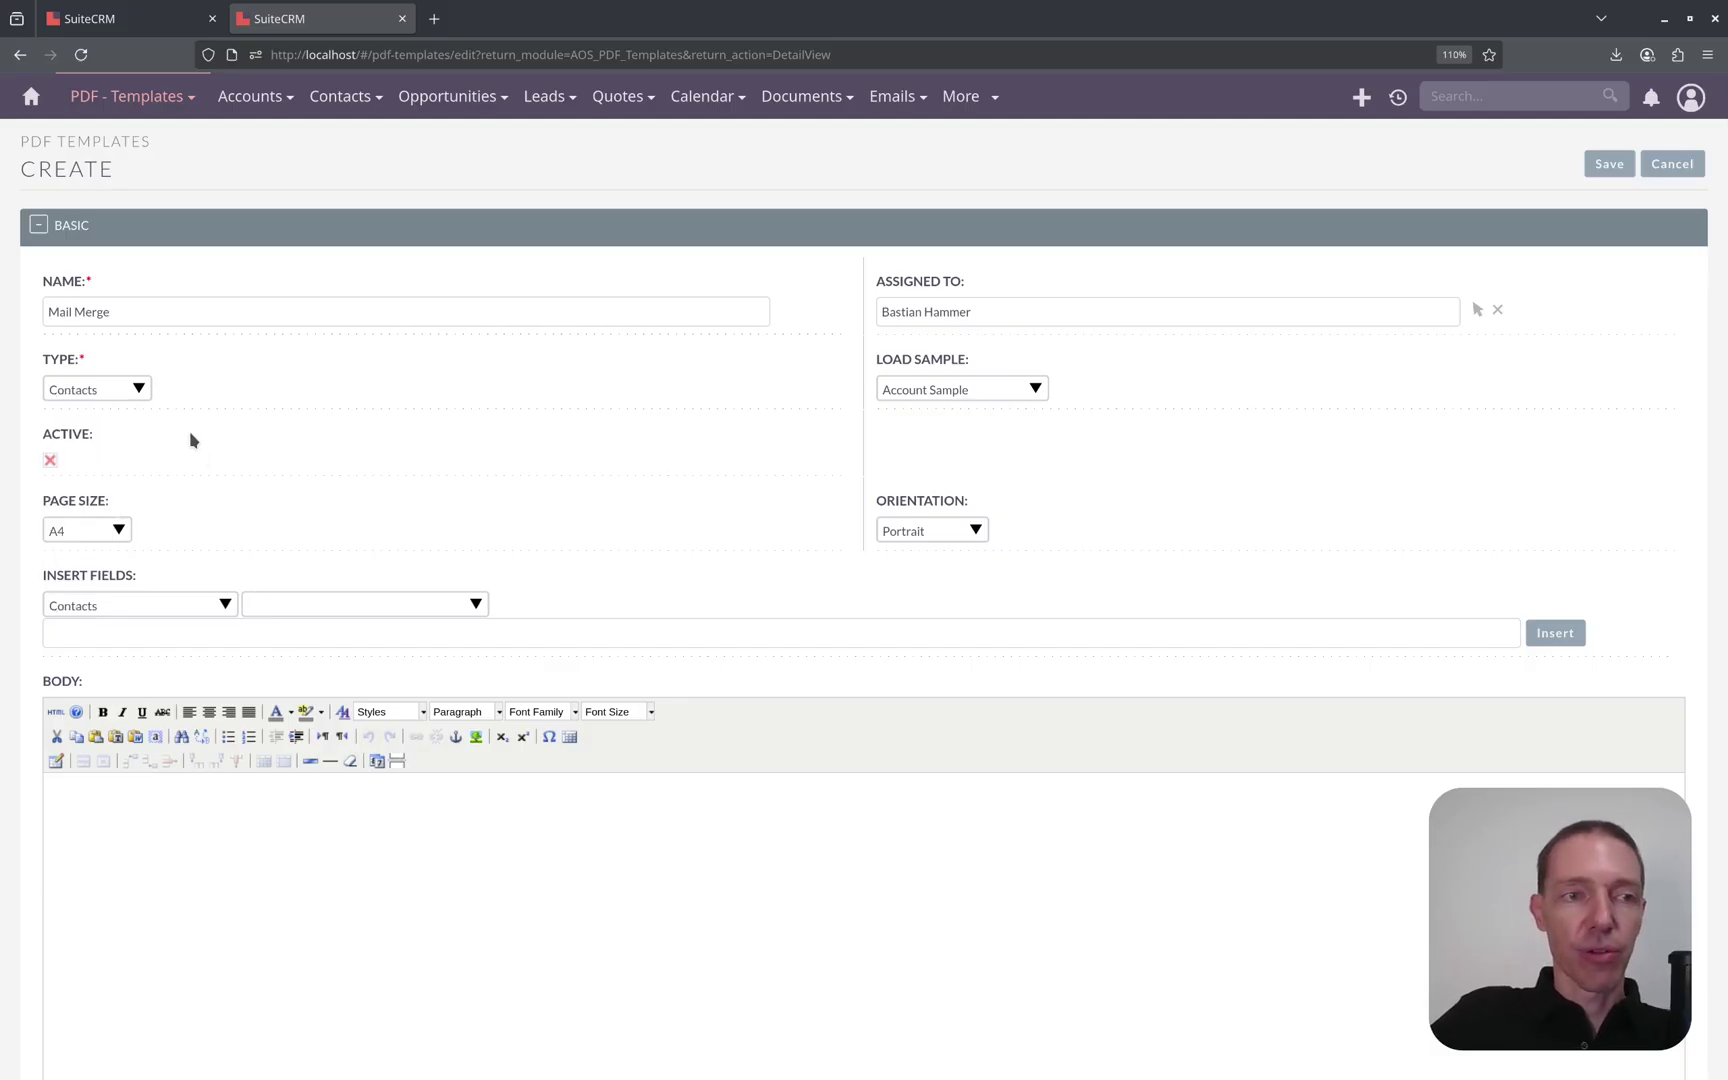
Step: Check the page size and orientation options offered for the template
click(111, 537)
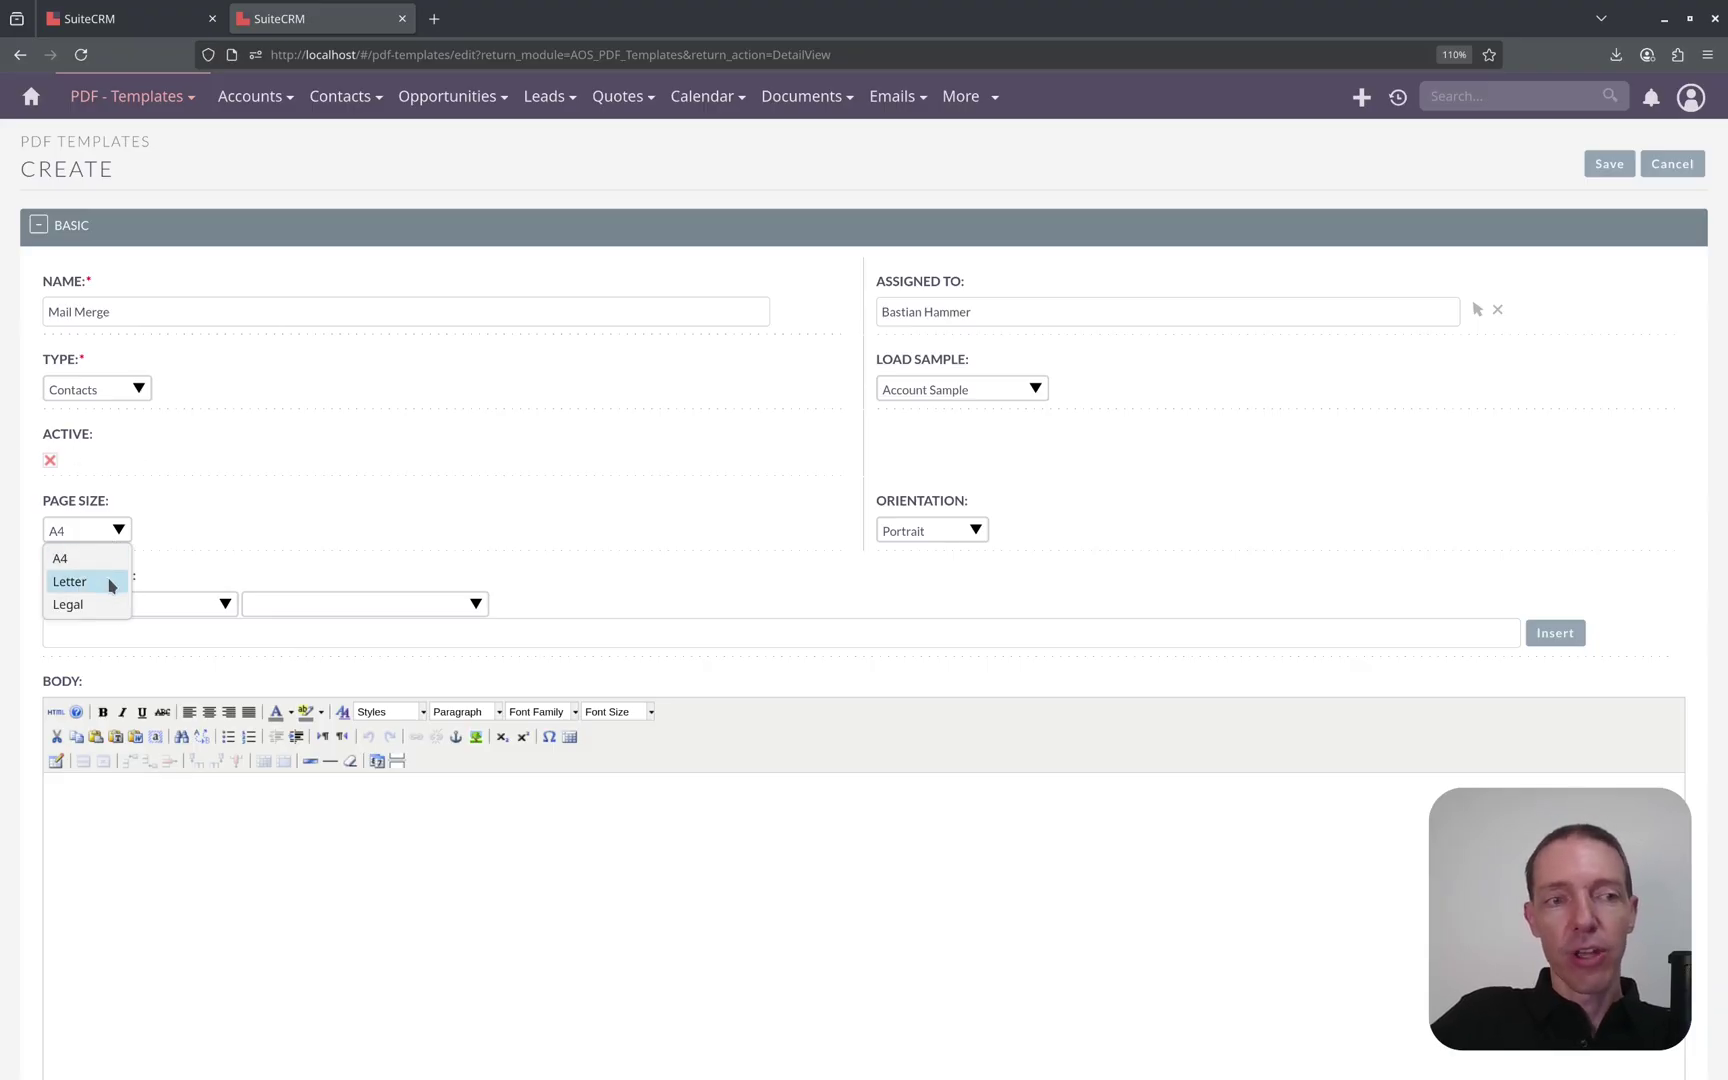
click(128, 547)
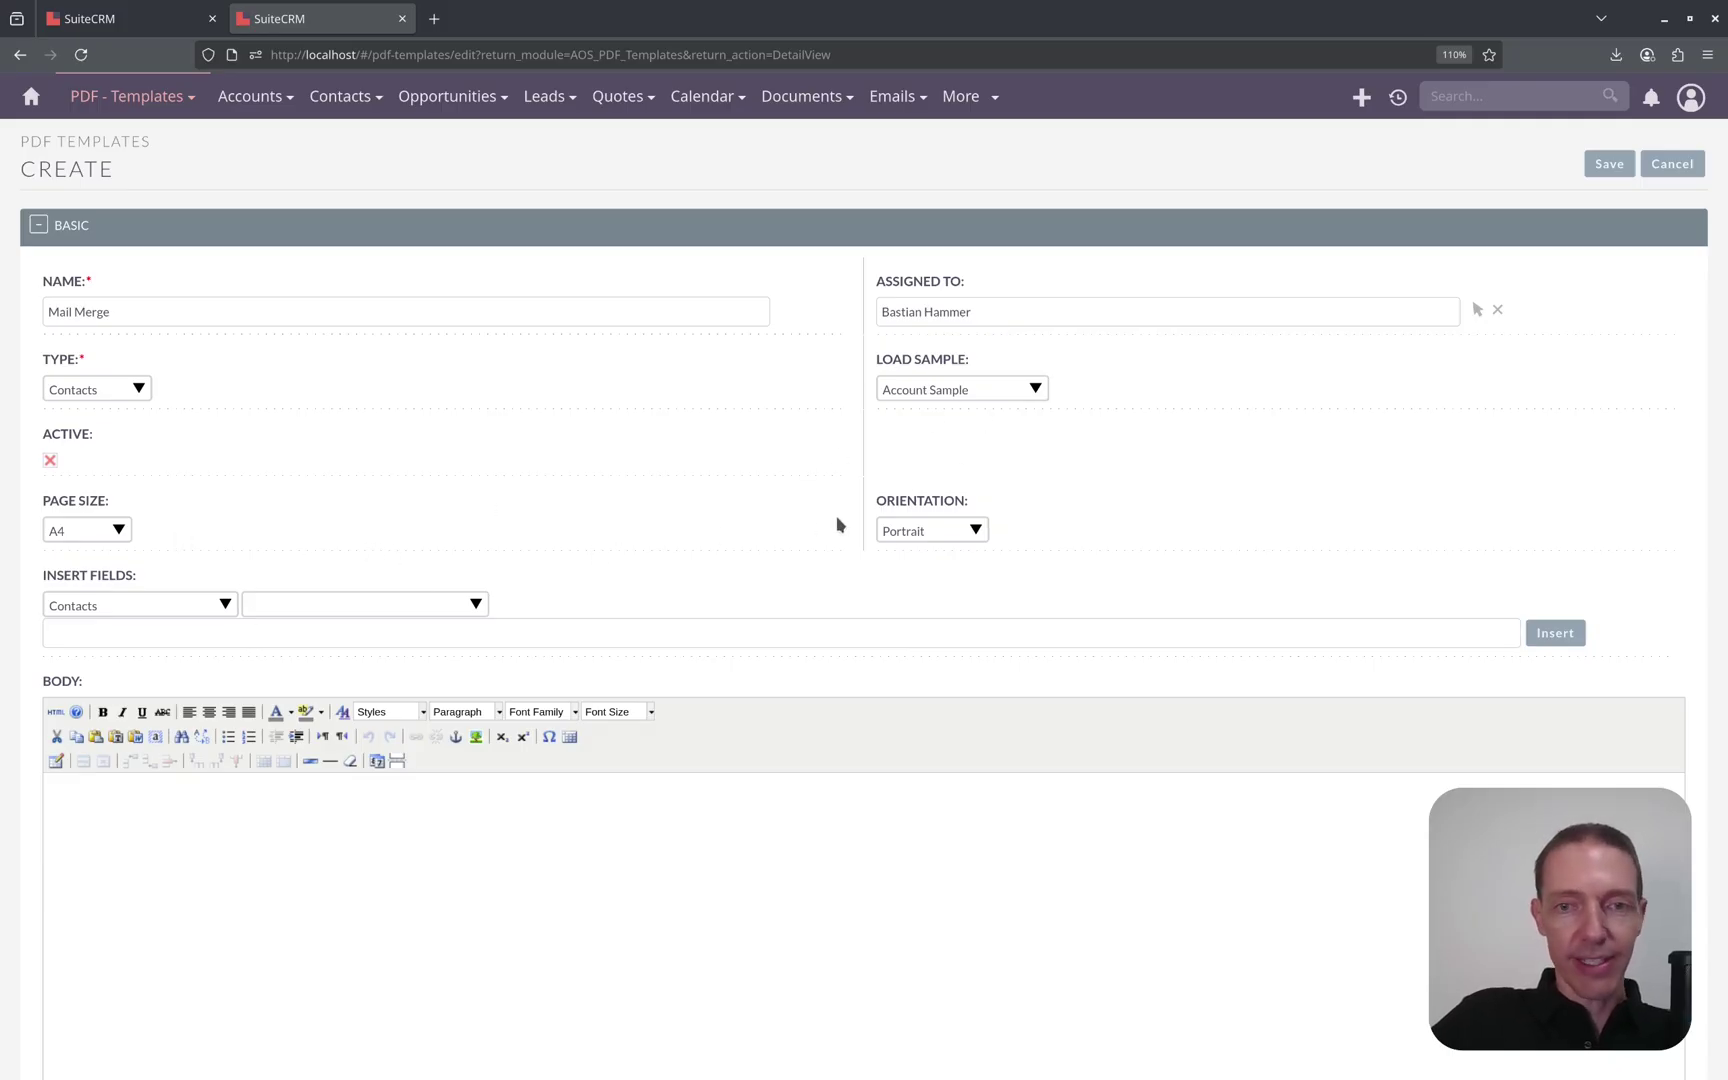
scroll(912, 538, down, 3)
click(925, 288)
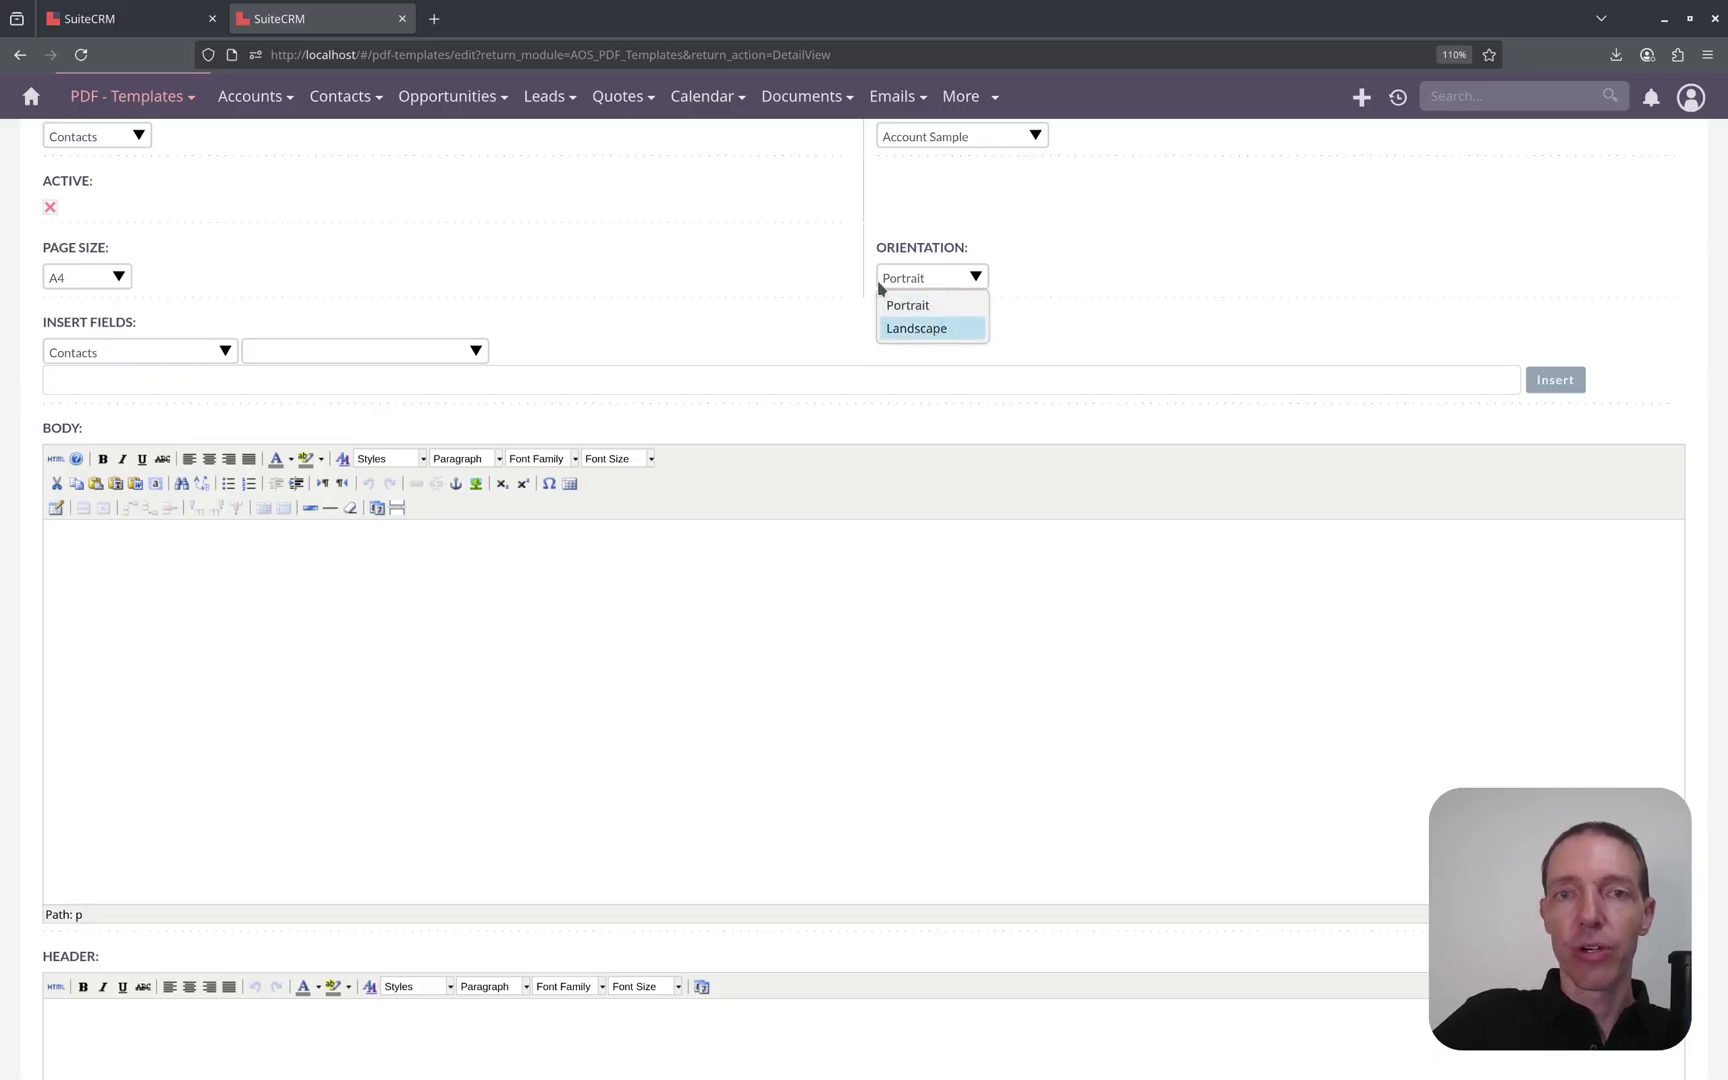
click(979, 278)
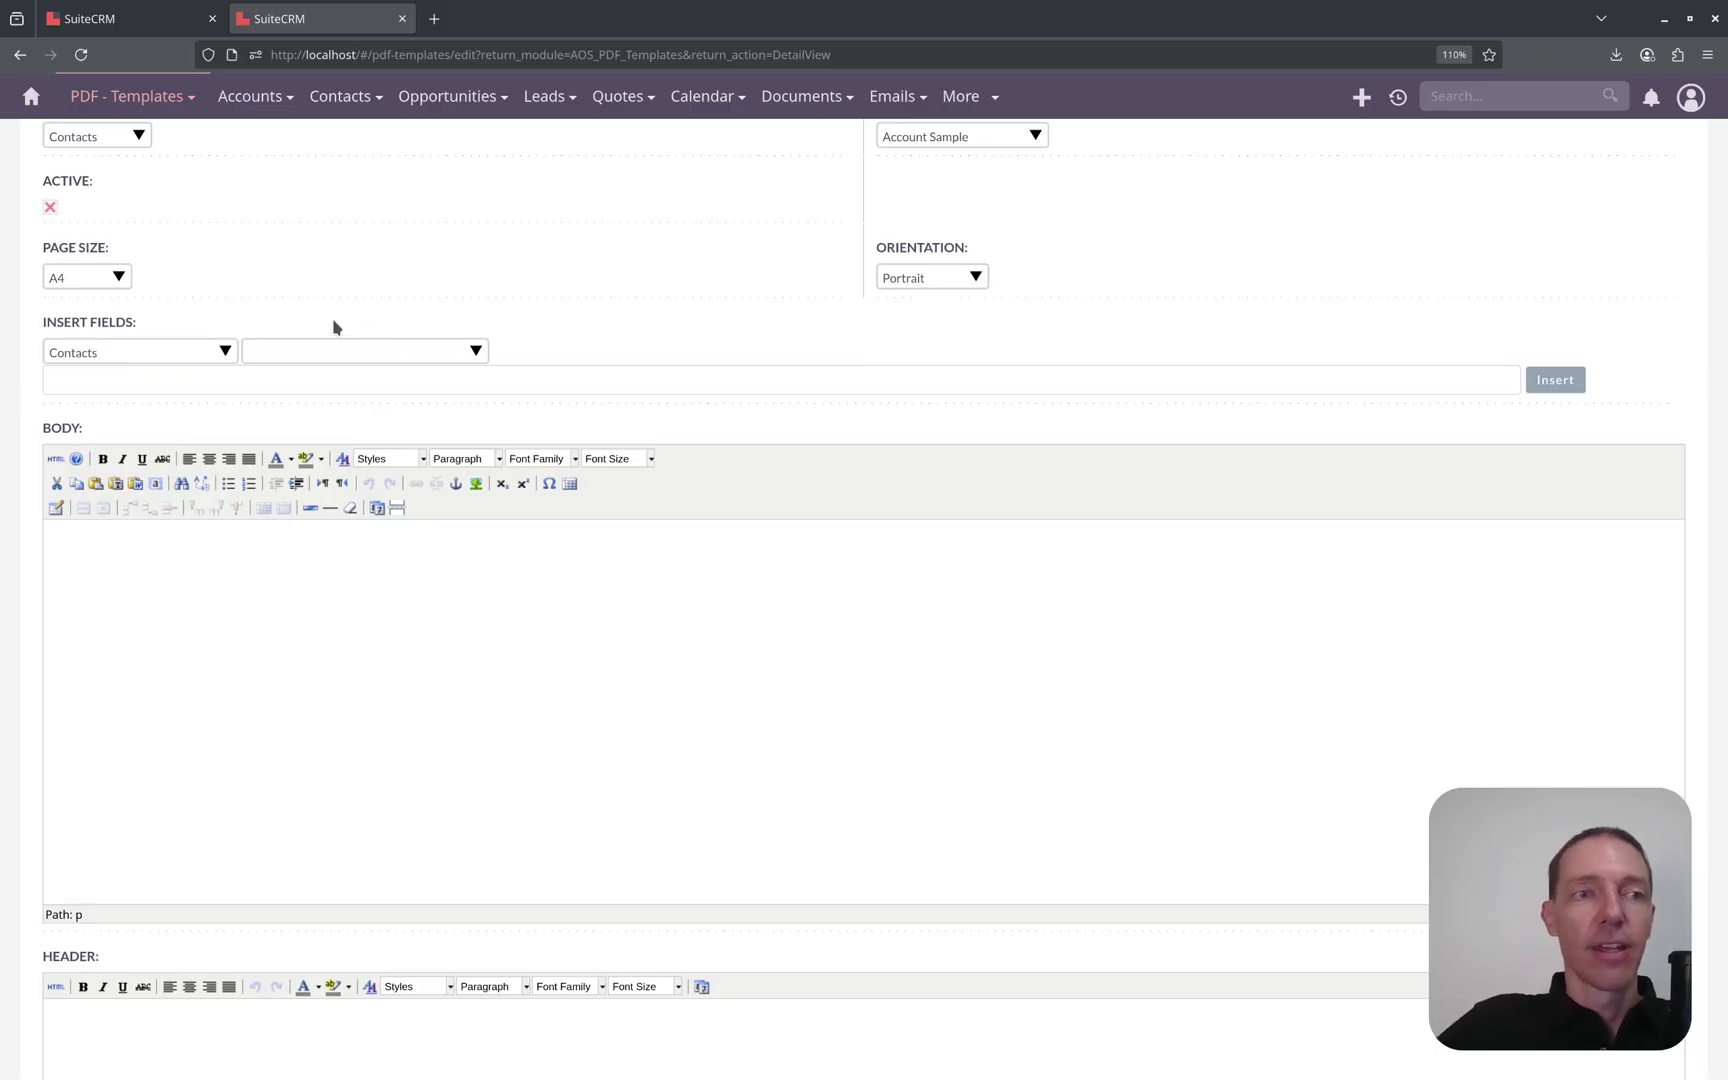
Step: Write the greeting "Hello $contacts_last_name," in the template body, using the Contacts Last Name field as the placeholder
click(237, 681)
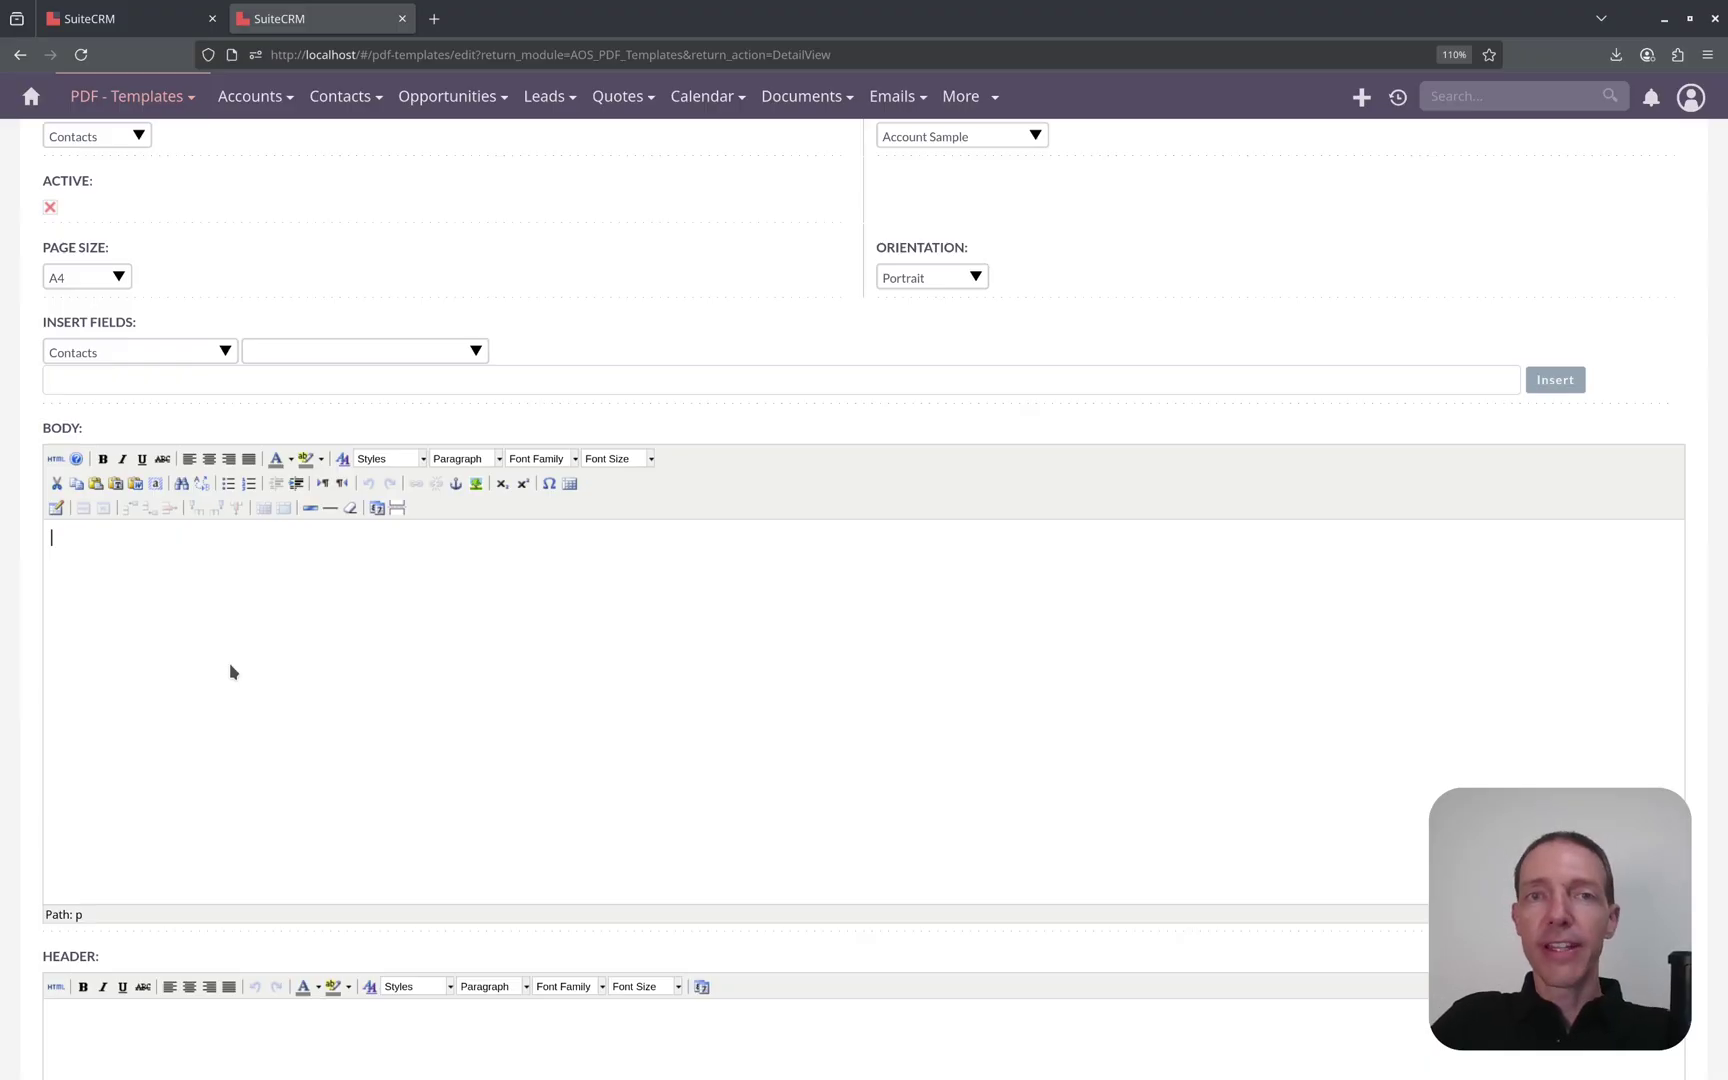
scroll(230, 665, down, 5)
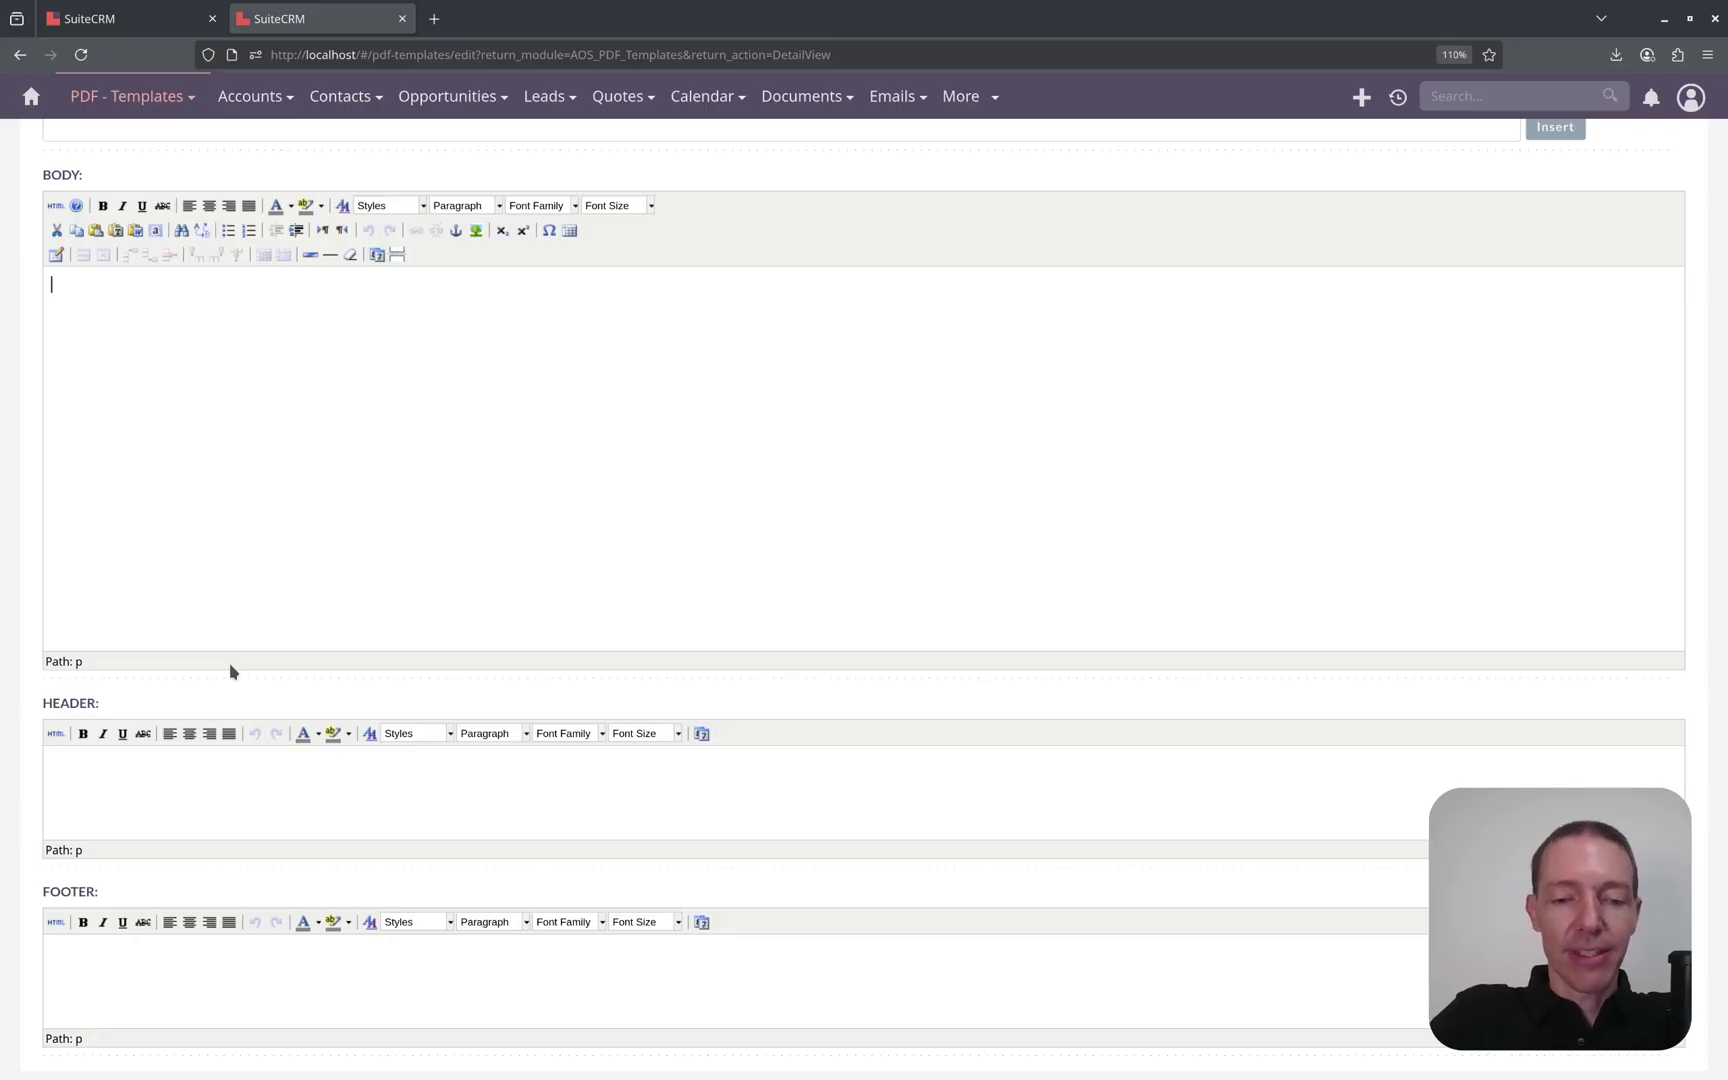
text(Hello)
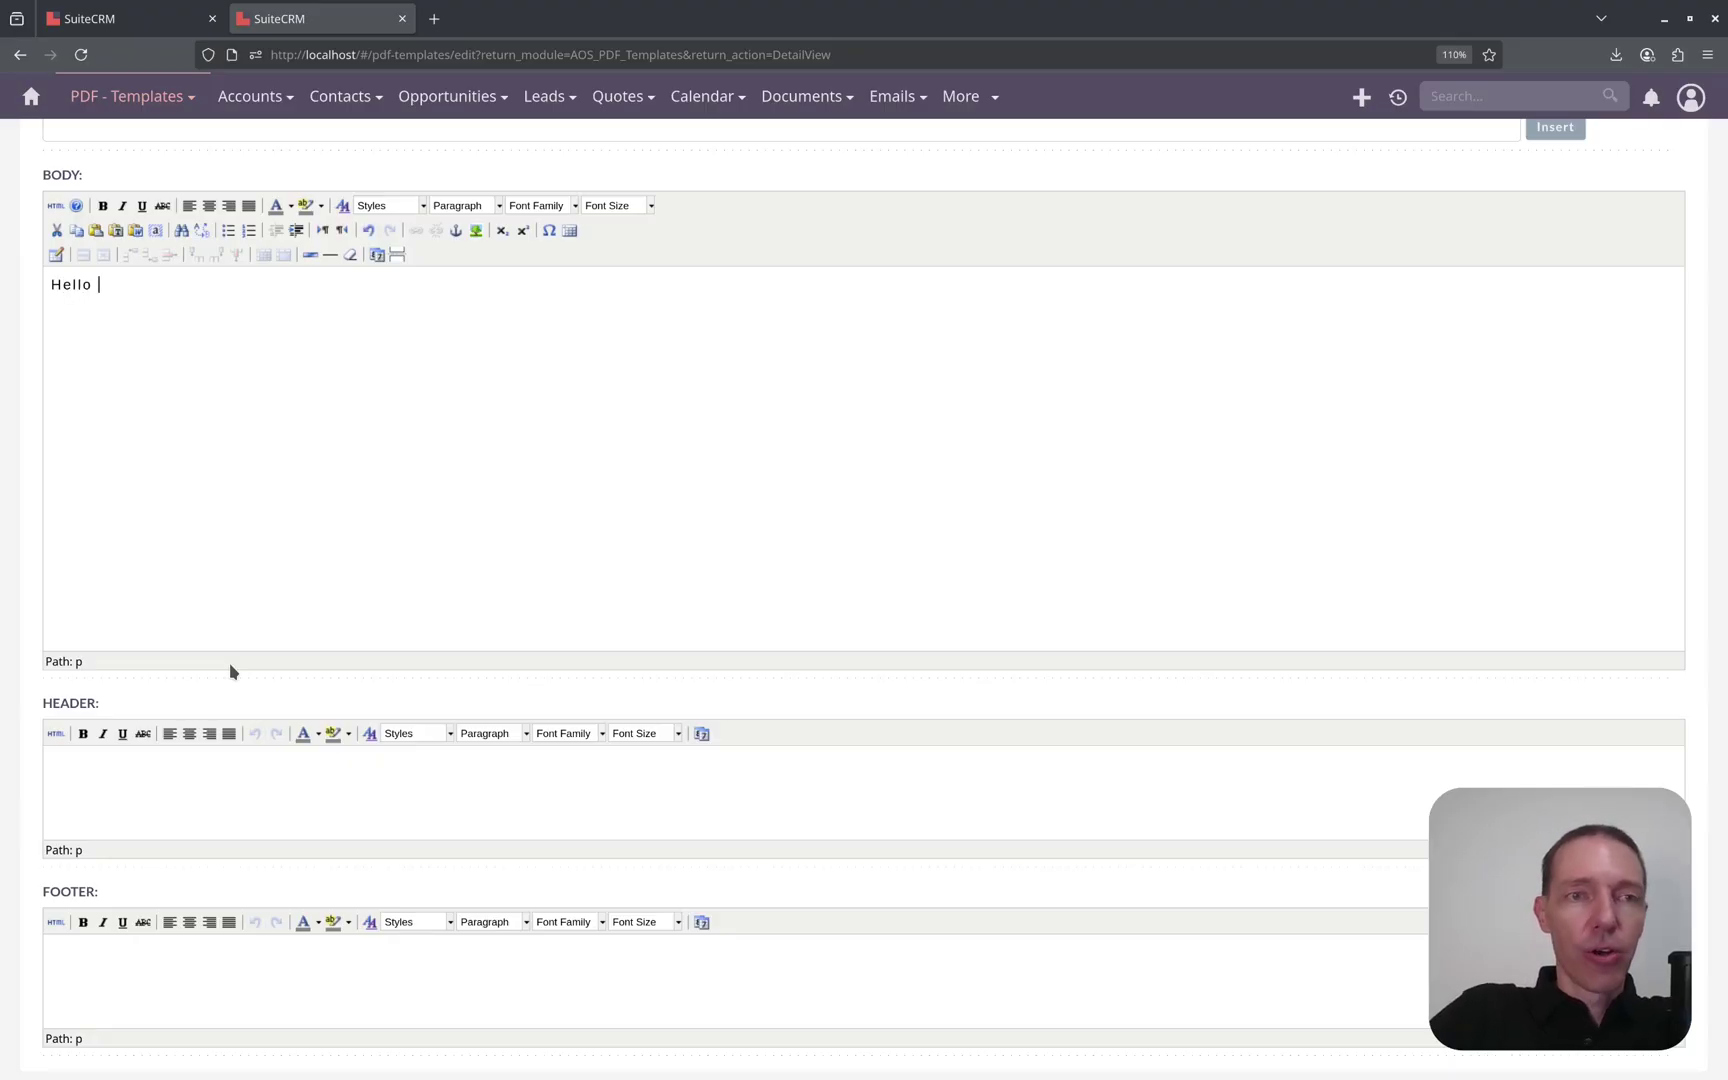
scroll(301, 482, up, 5)
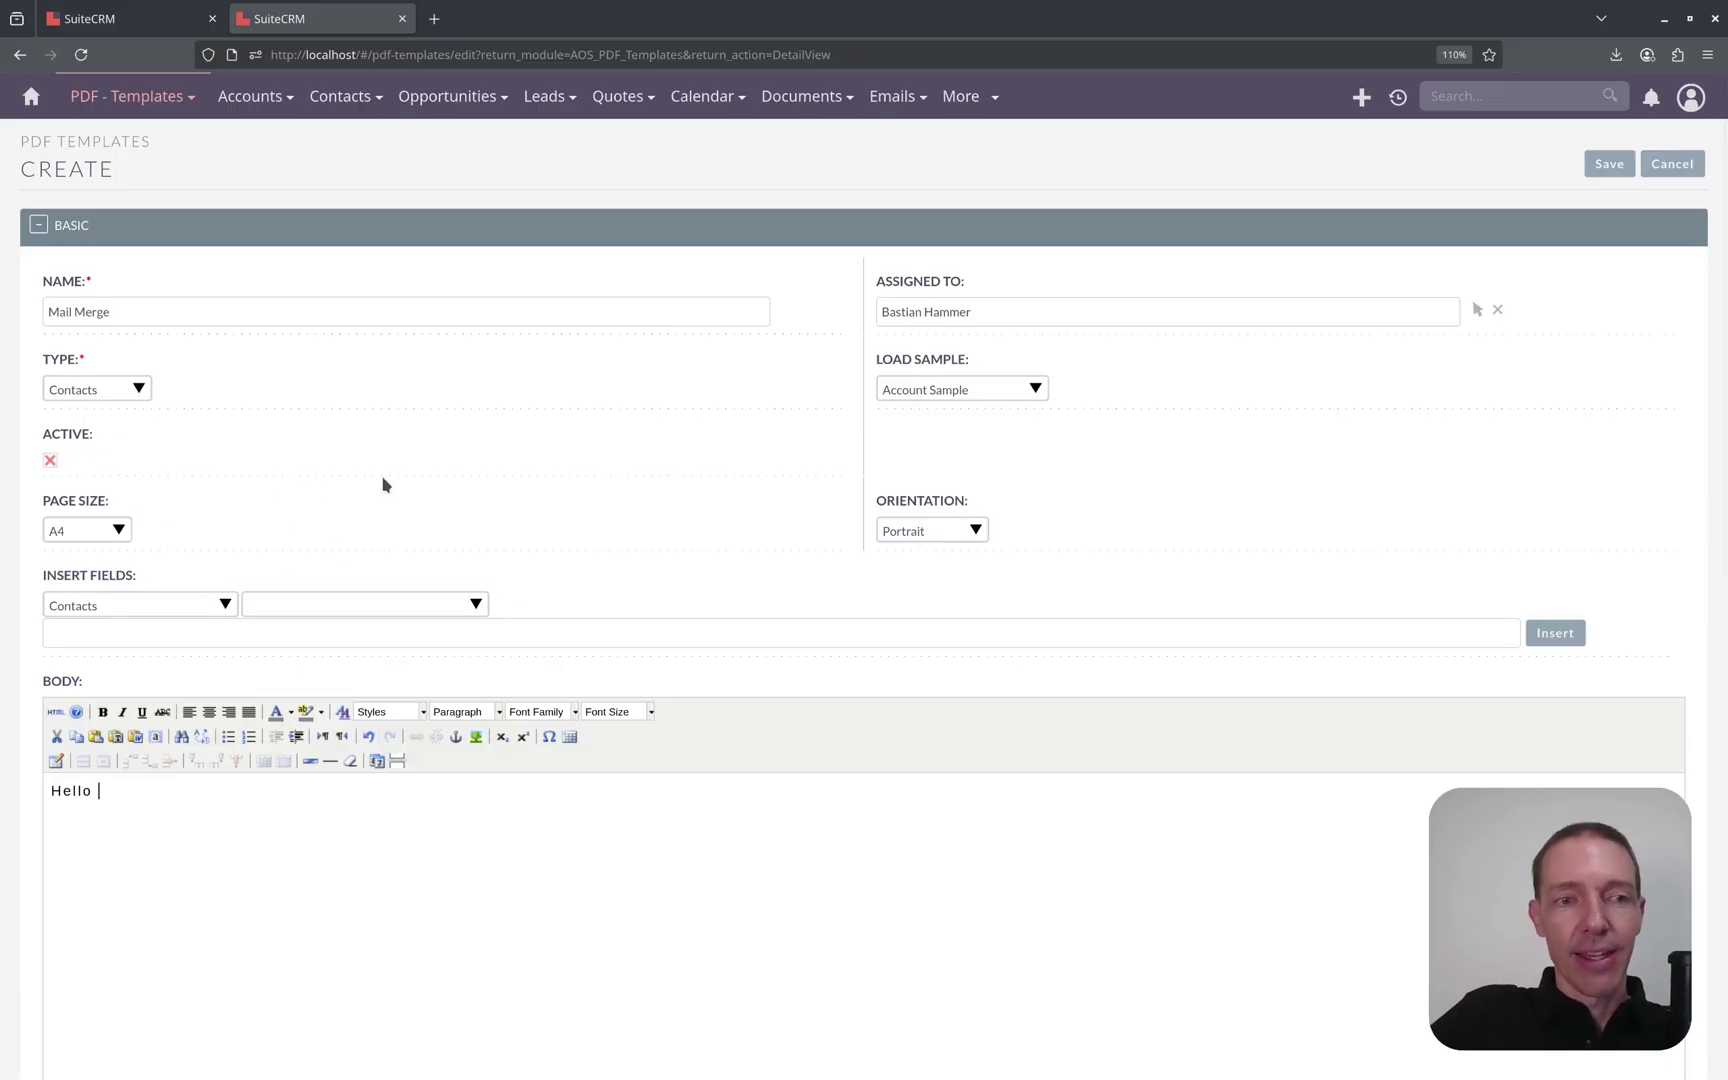
scroll(383, 470, down, 2)
scroll(544, 436, down, 2)
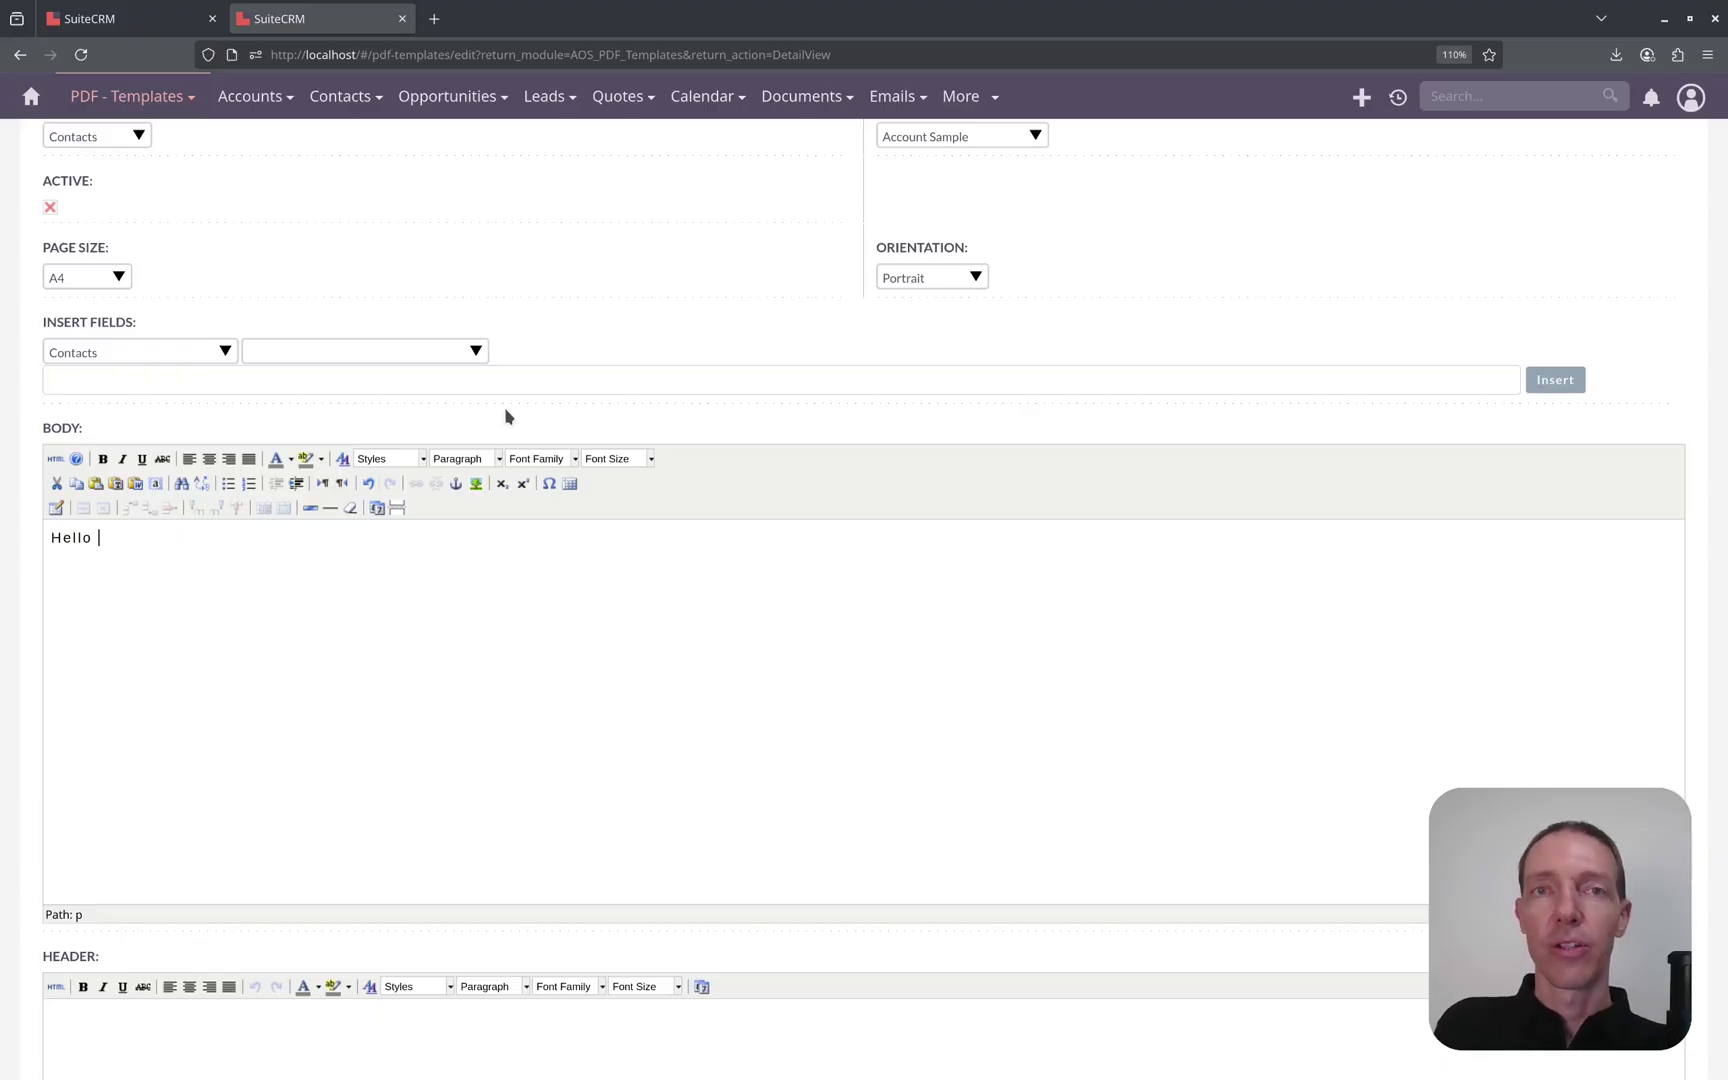
click(453, 355)
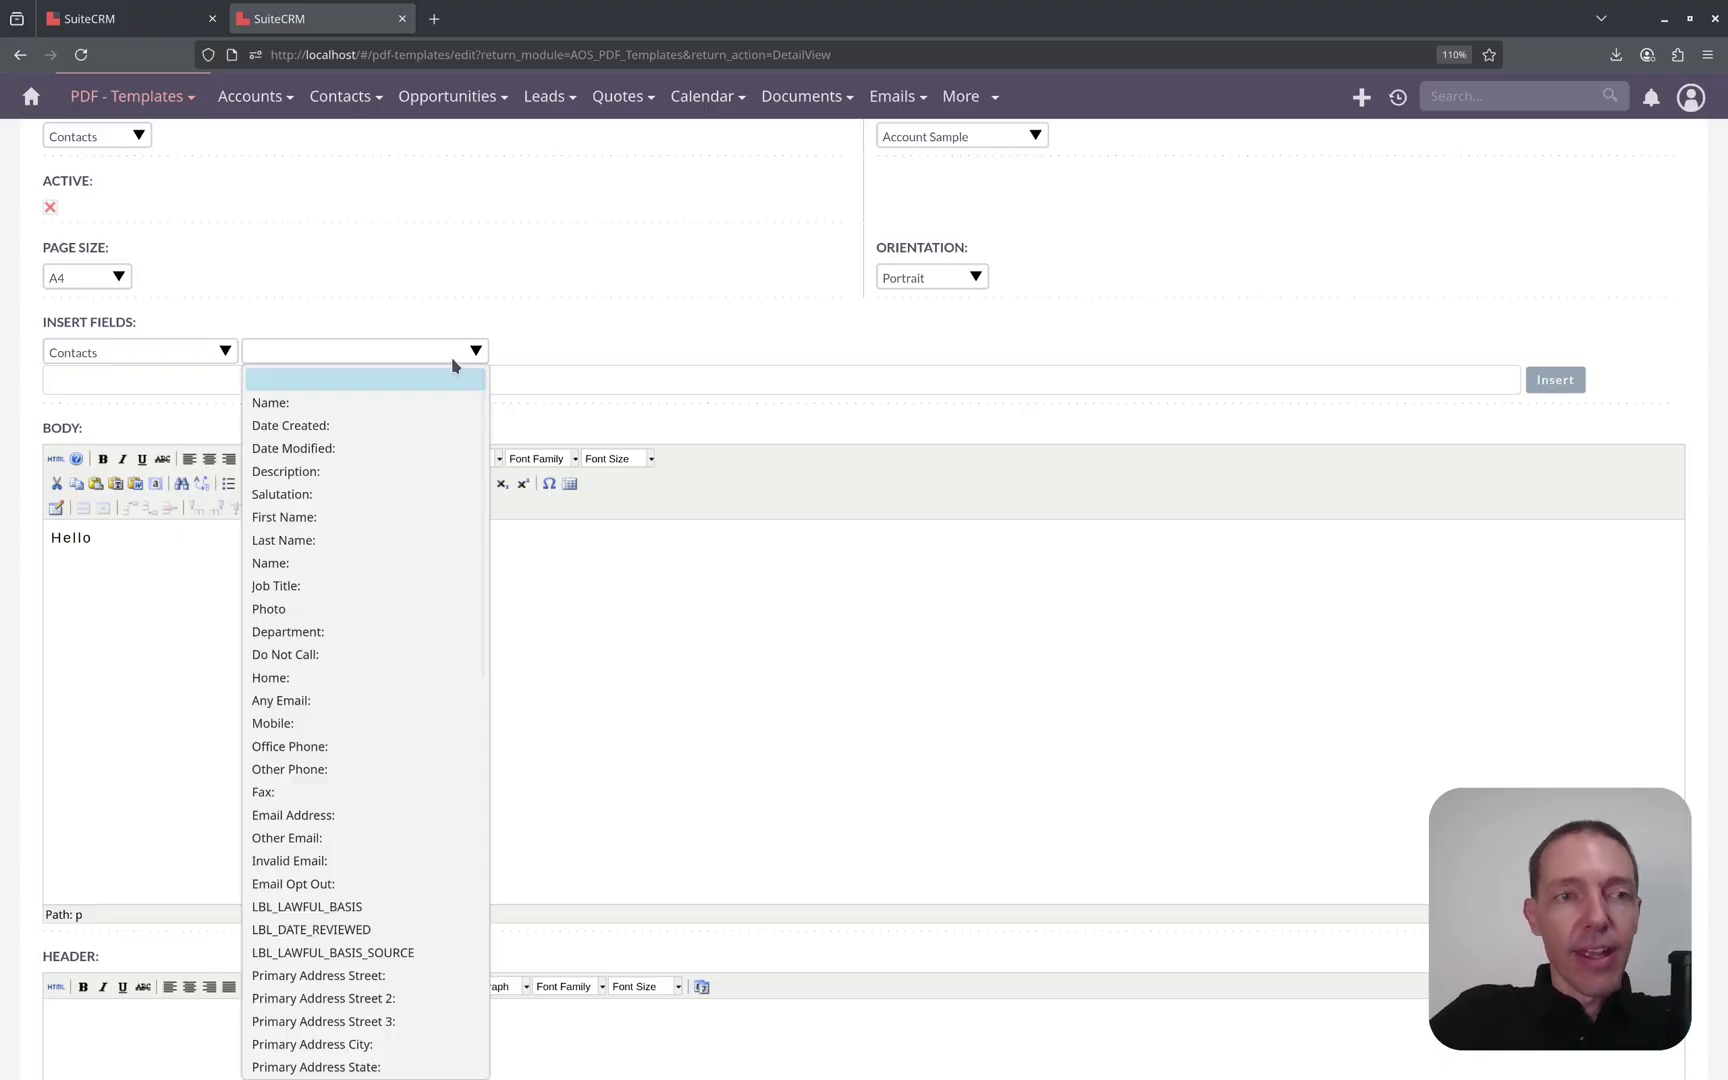
click(328, 540)
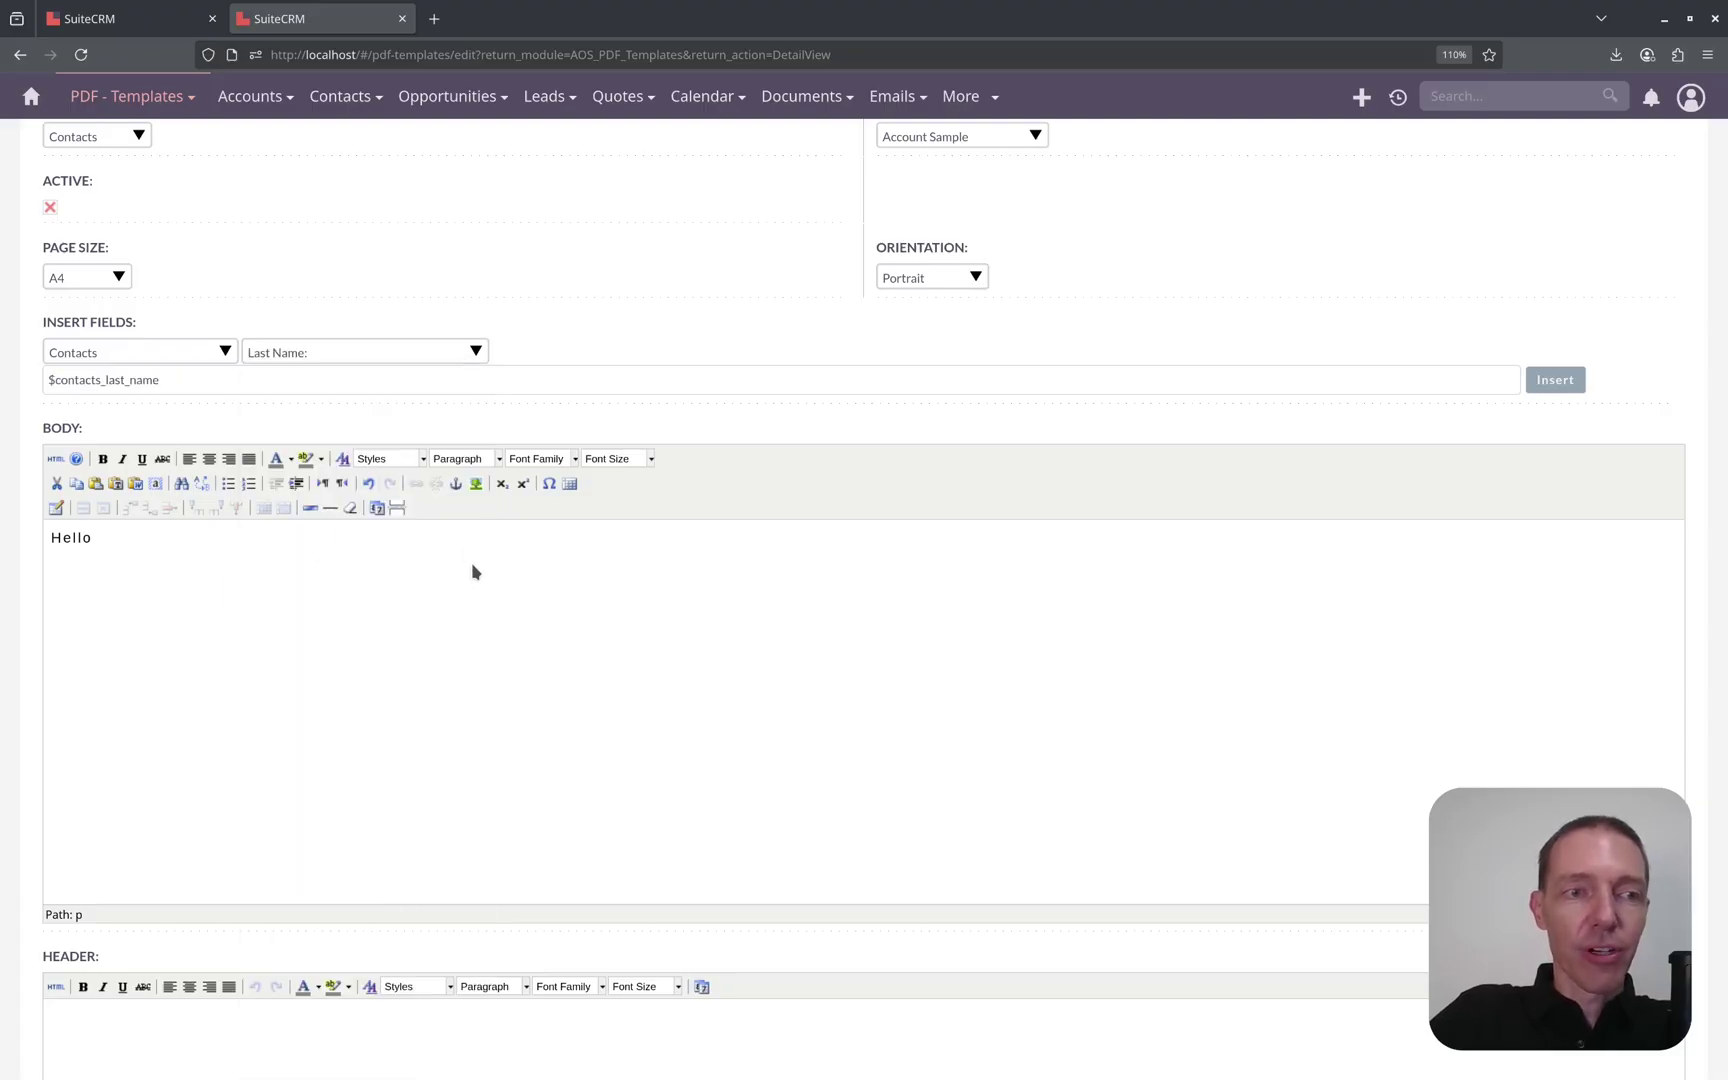
click(1555, 381)
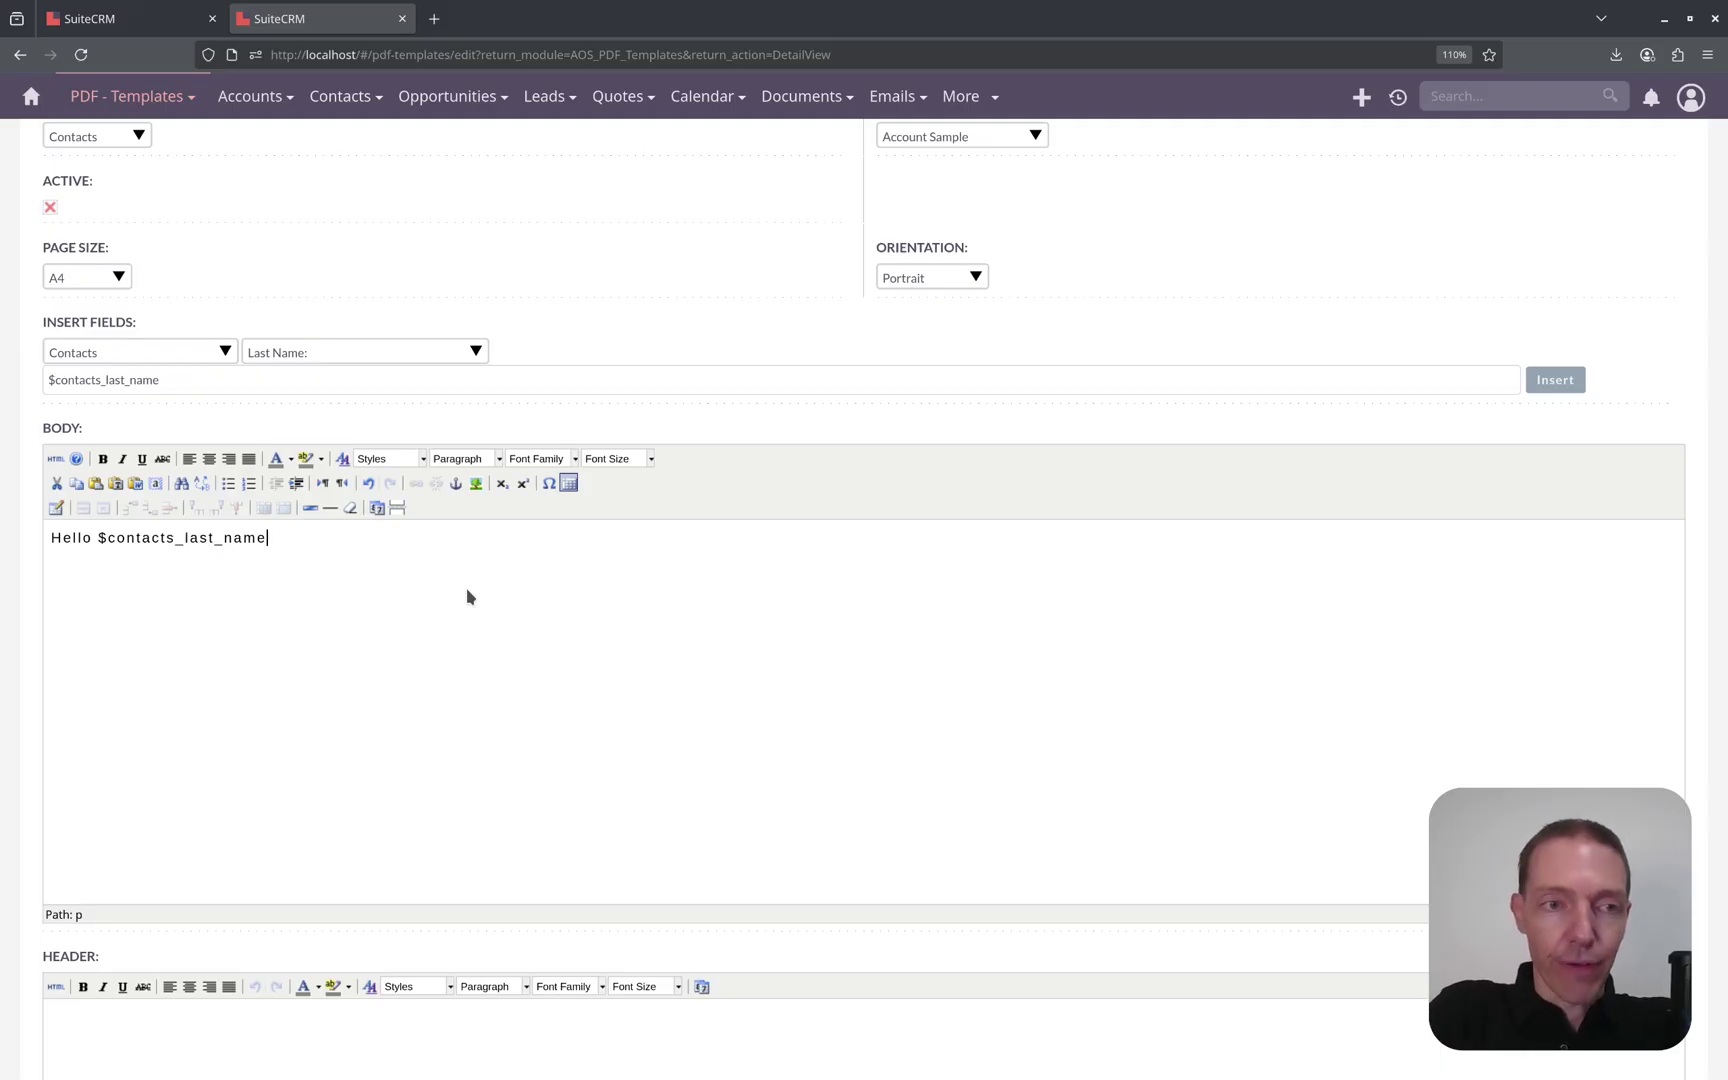
text(,)
key(Return)
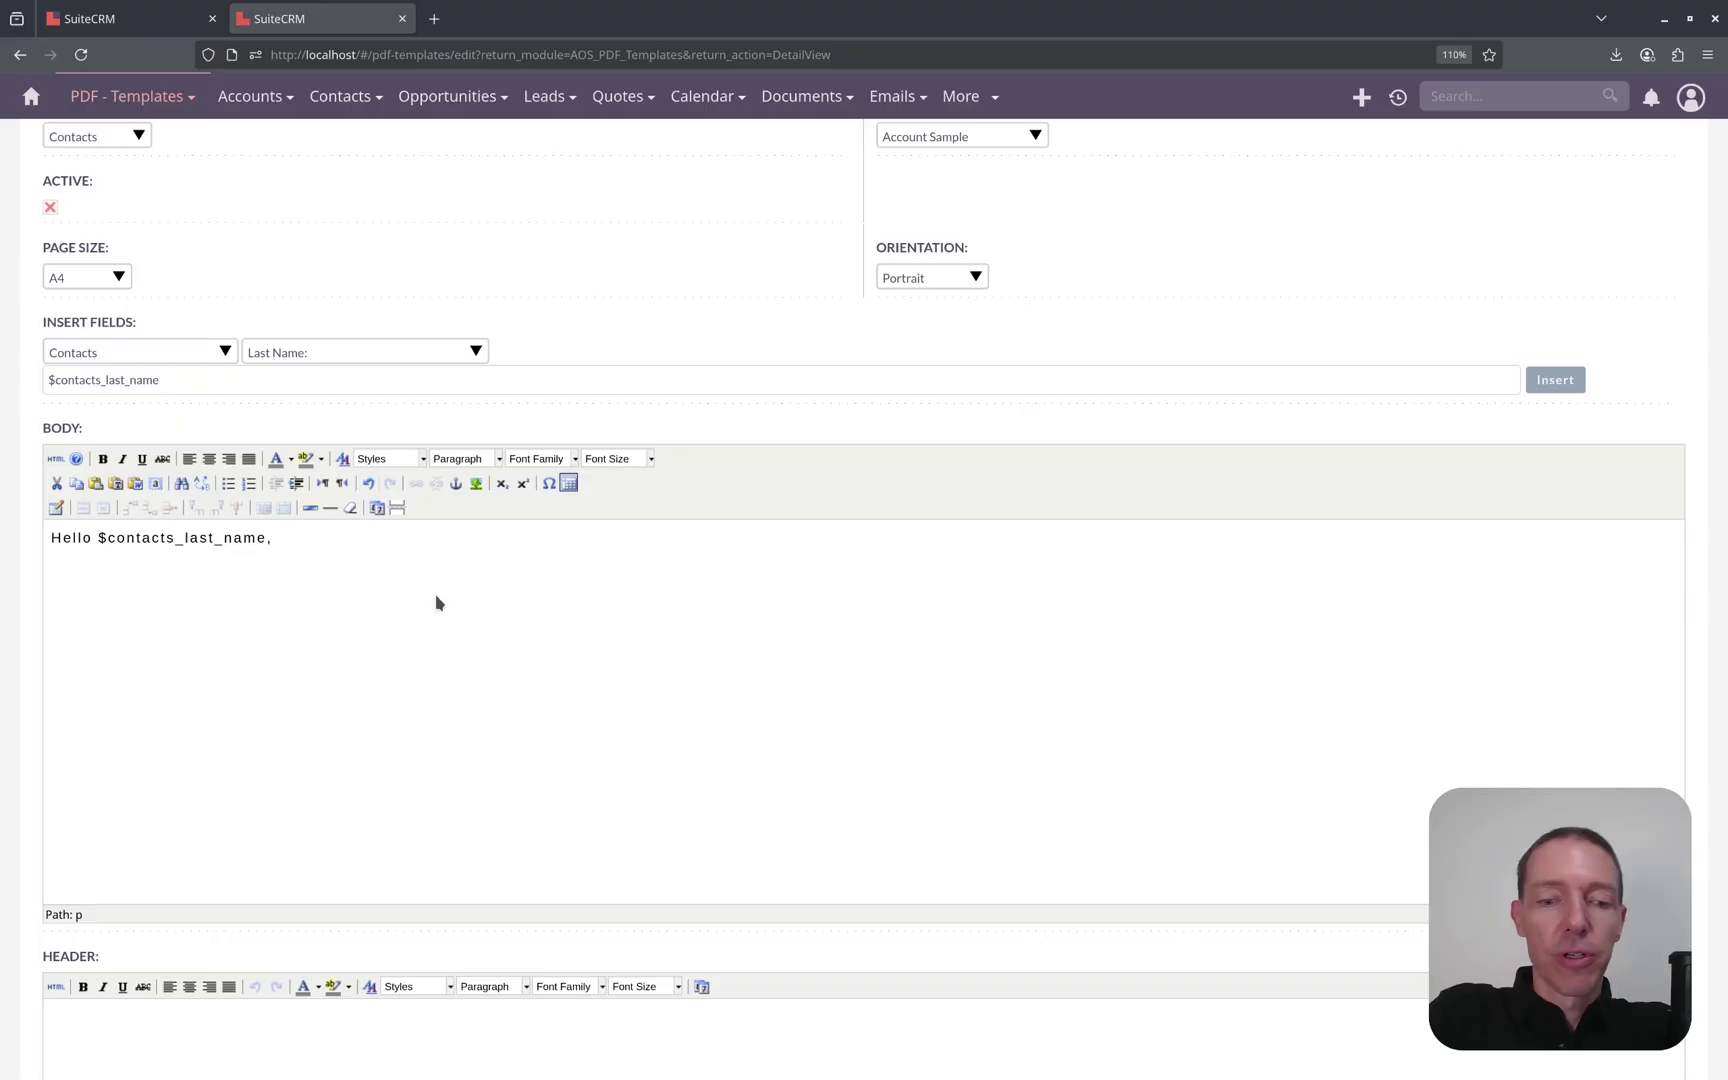
Step: Add the closing "Cheers," to the body, followed on a new line by the Full Name field of Users : Assigned to
text(Cheers,)
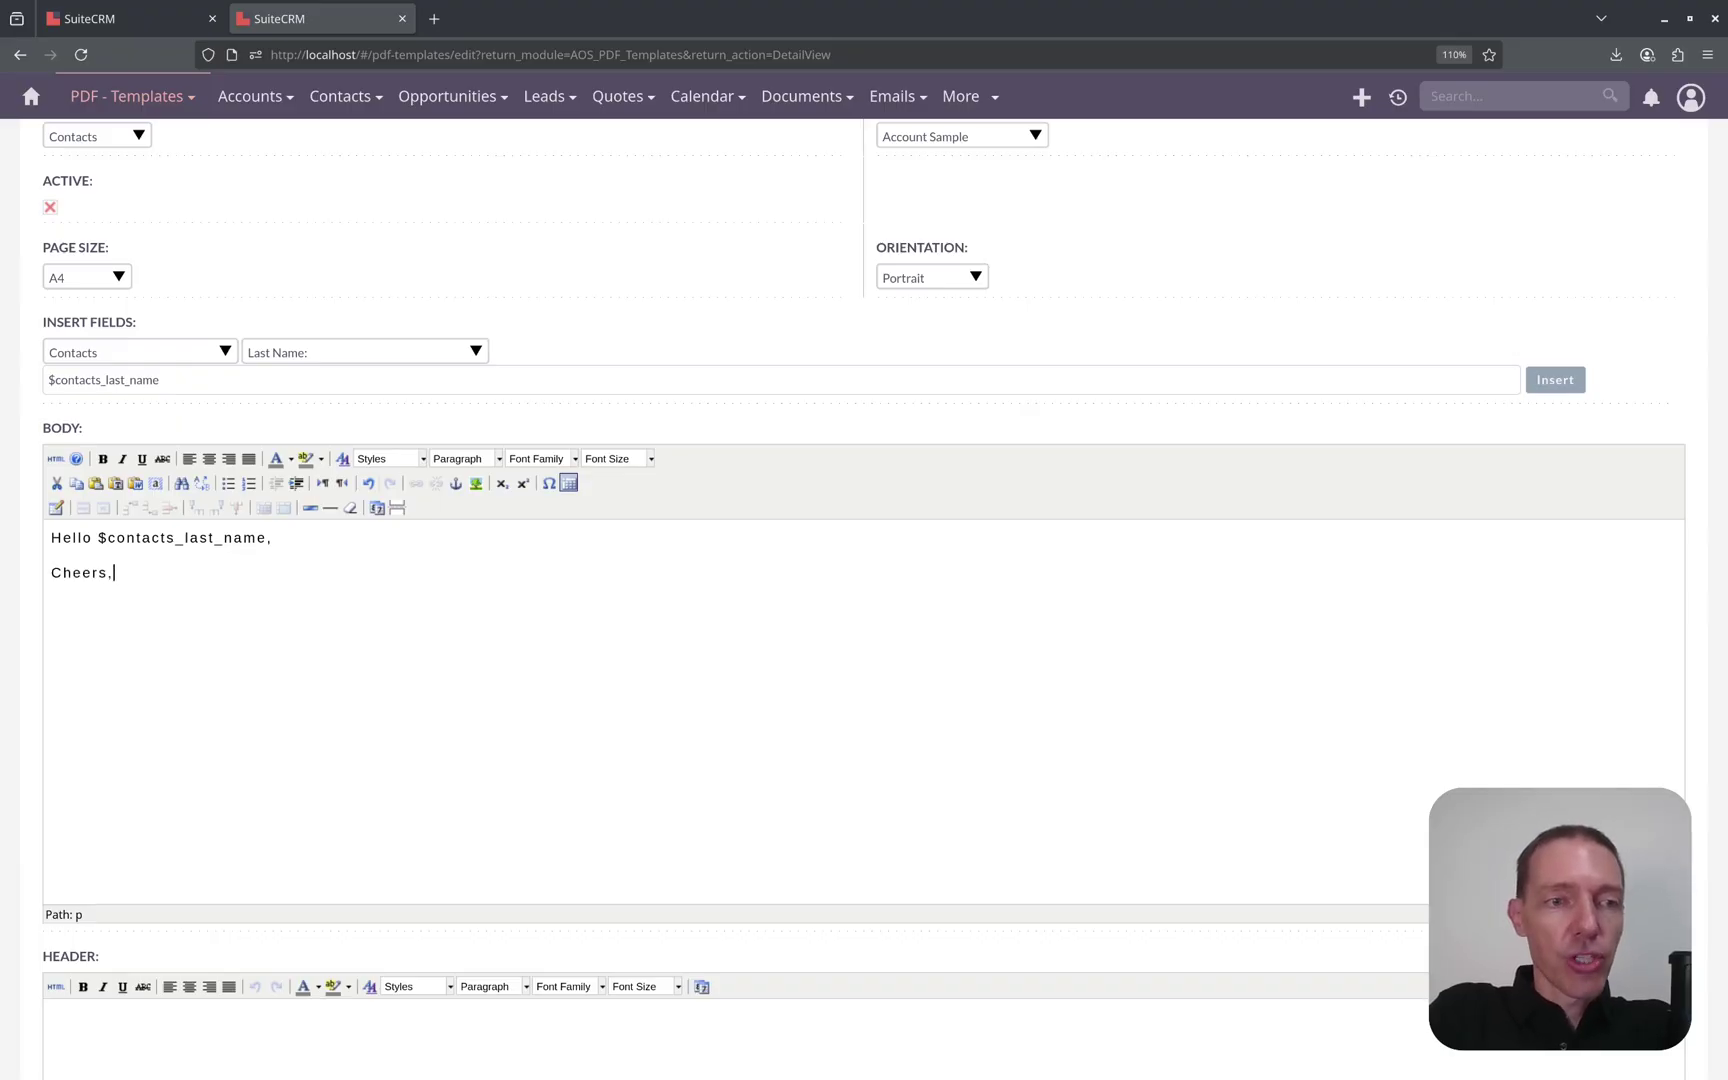
key(Return)
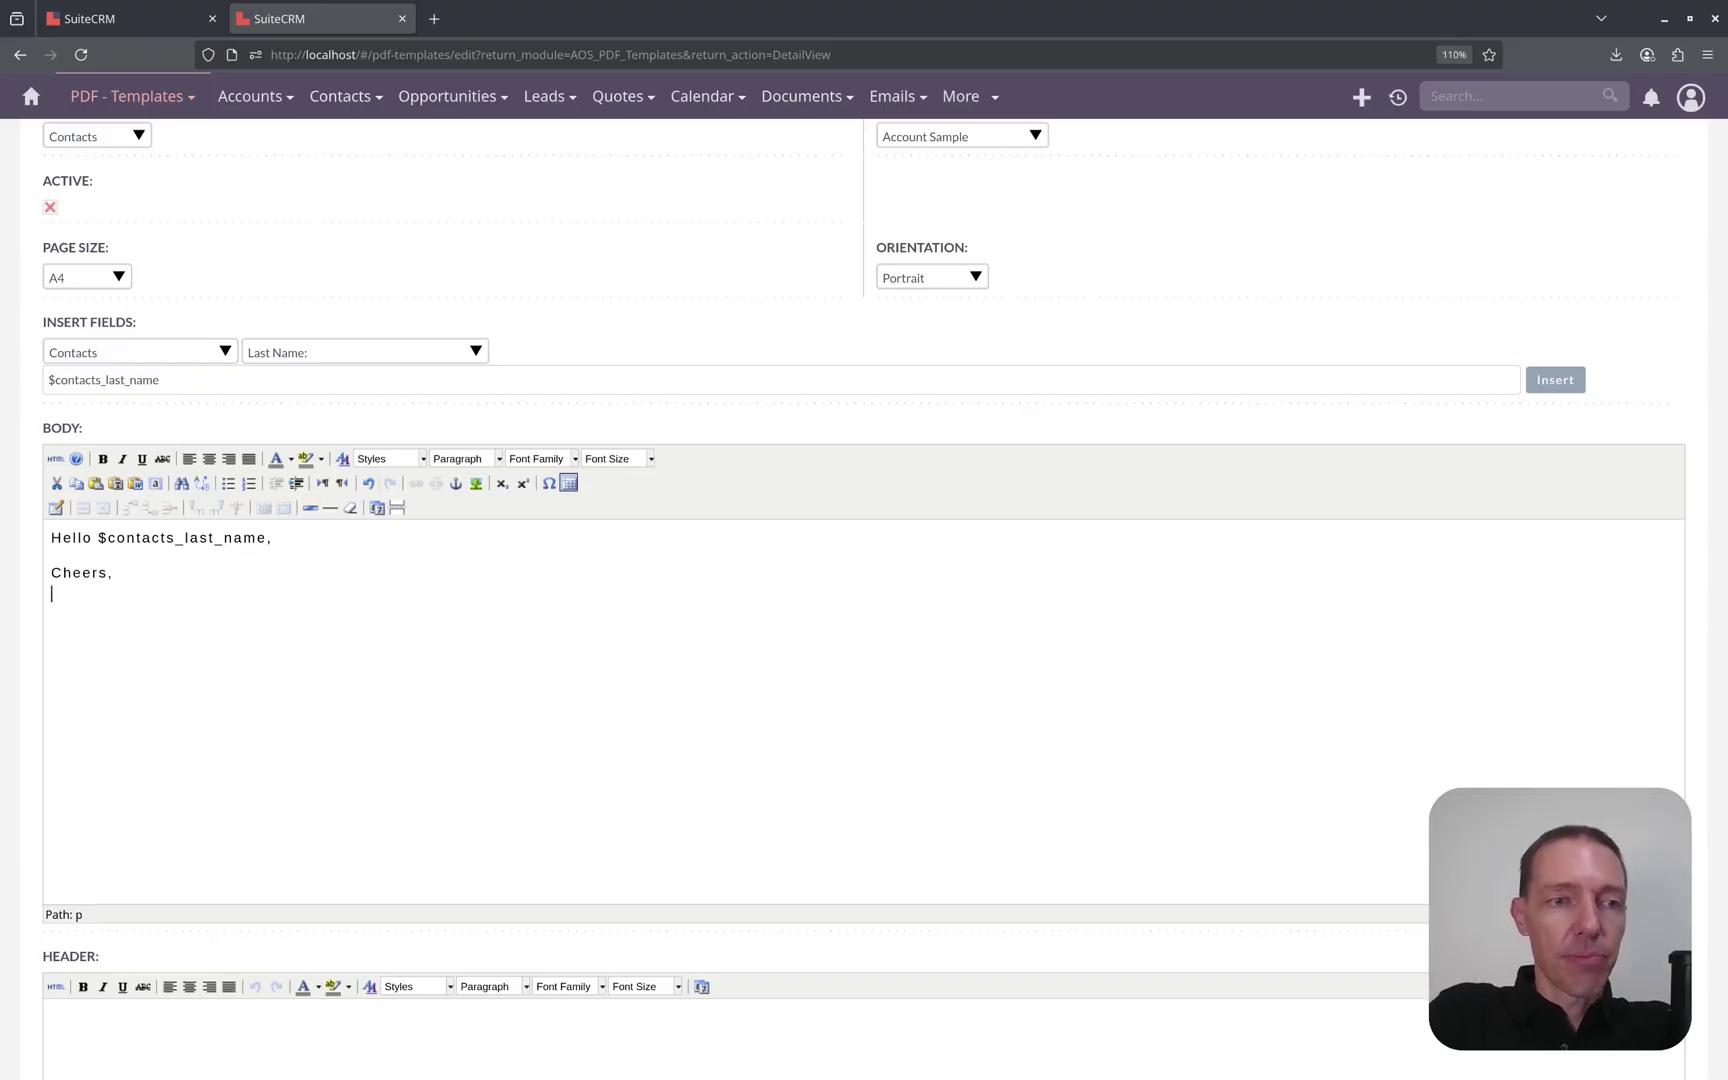
click(155, 356)
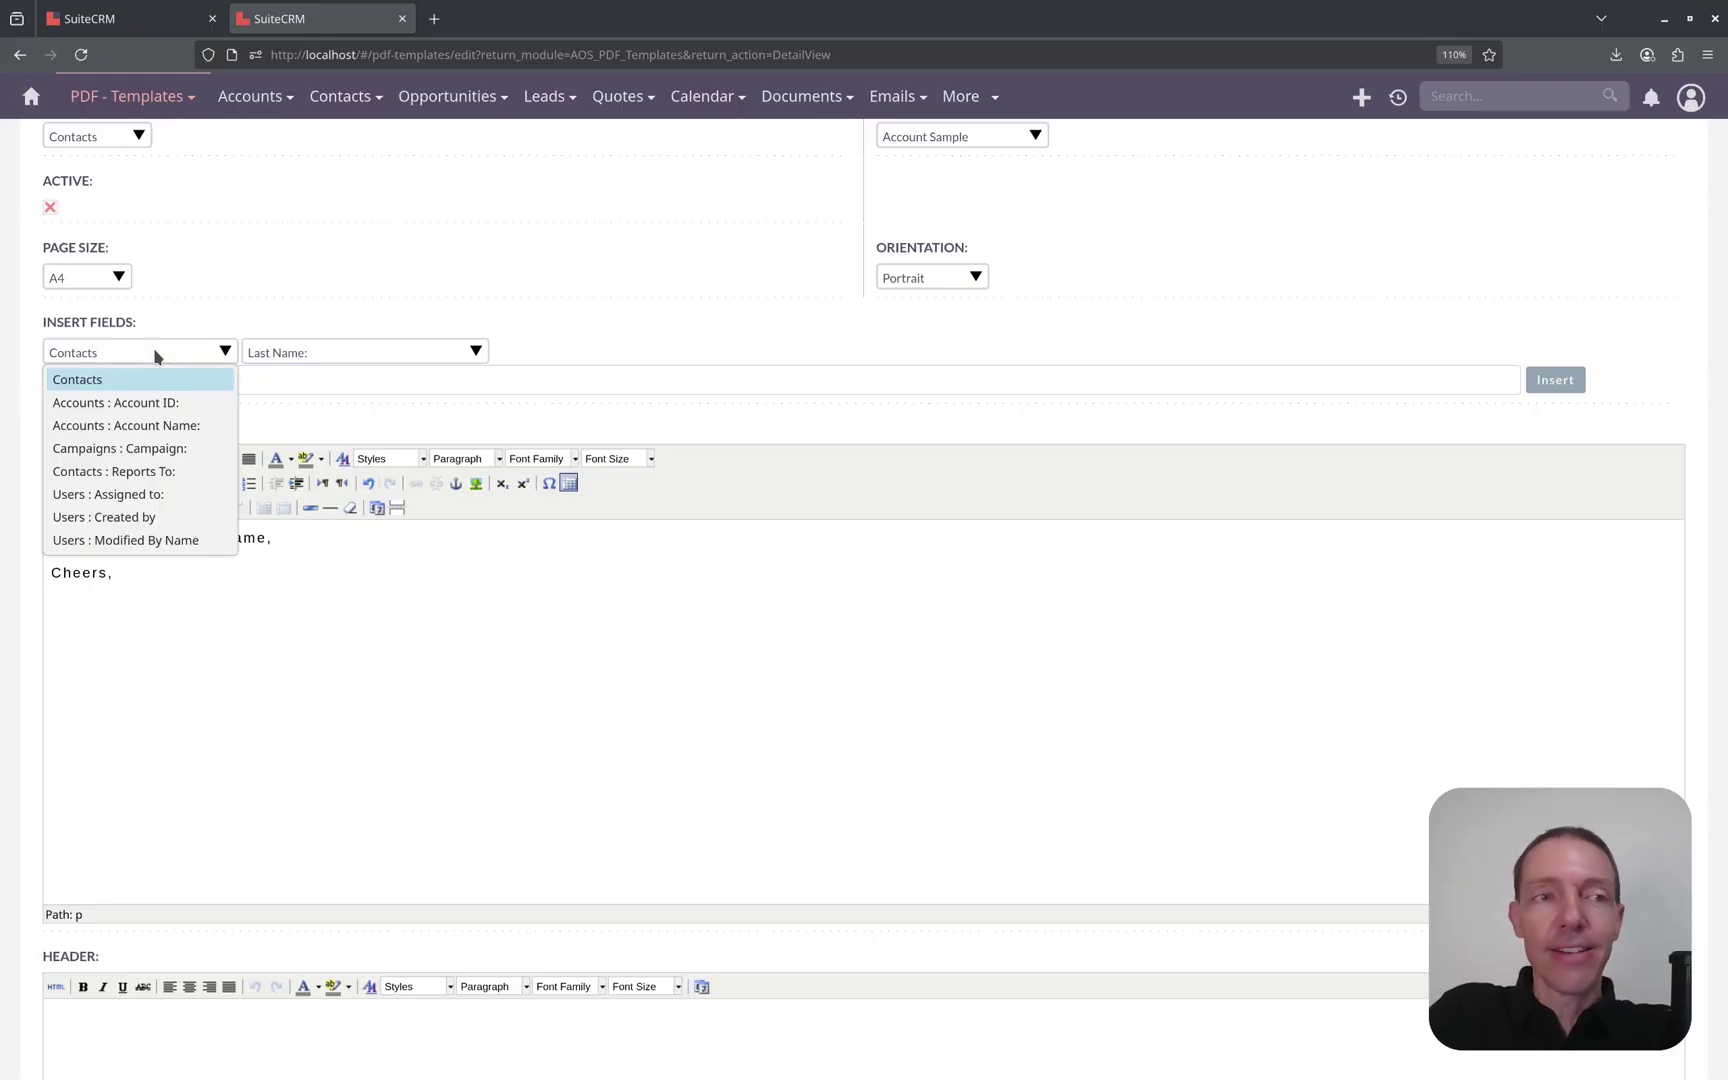
click(193, 493)
click(208, 350)
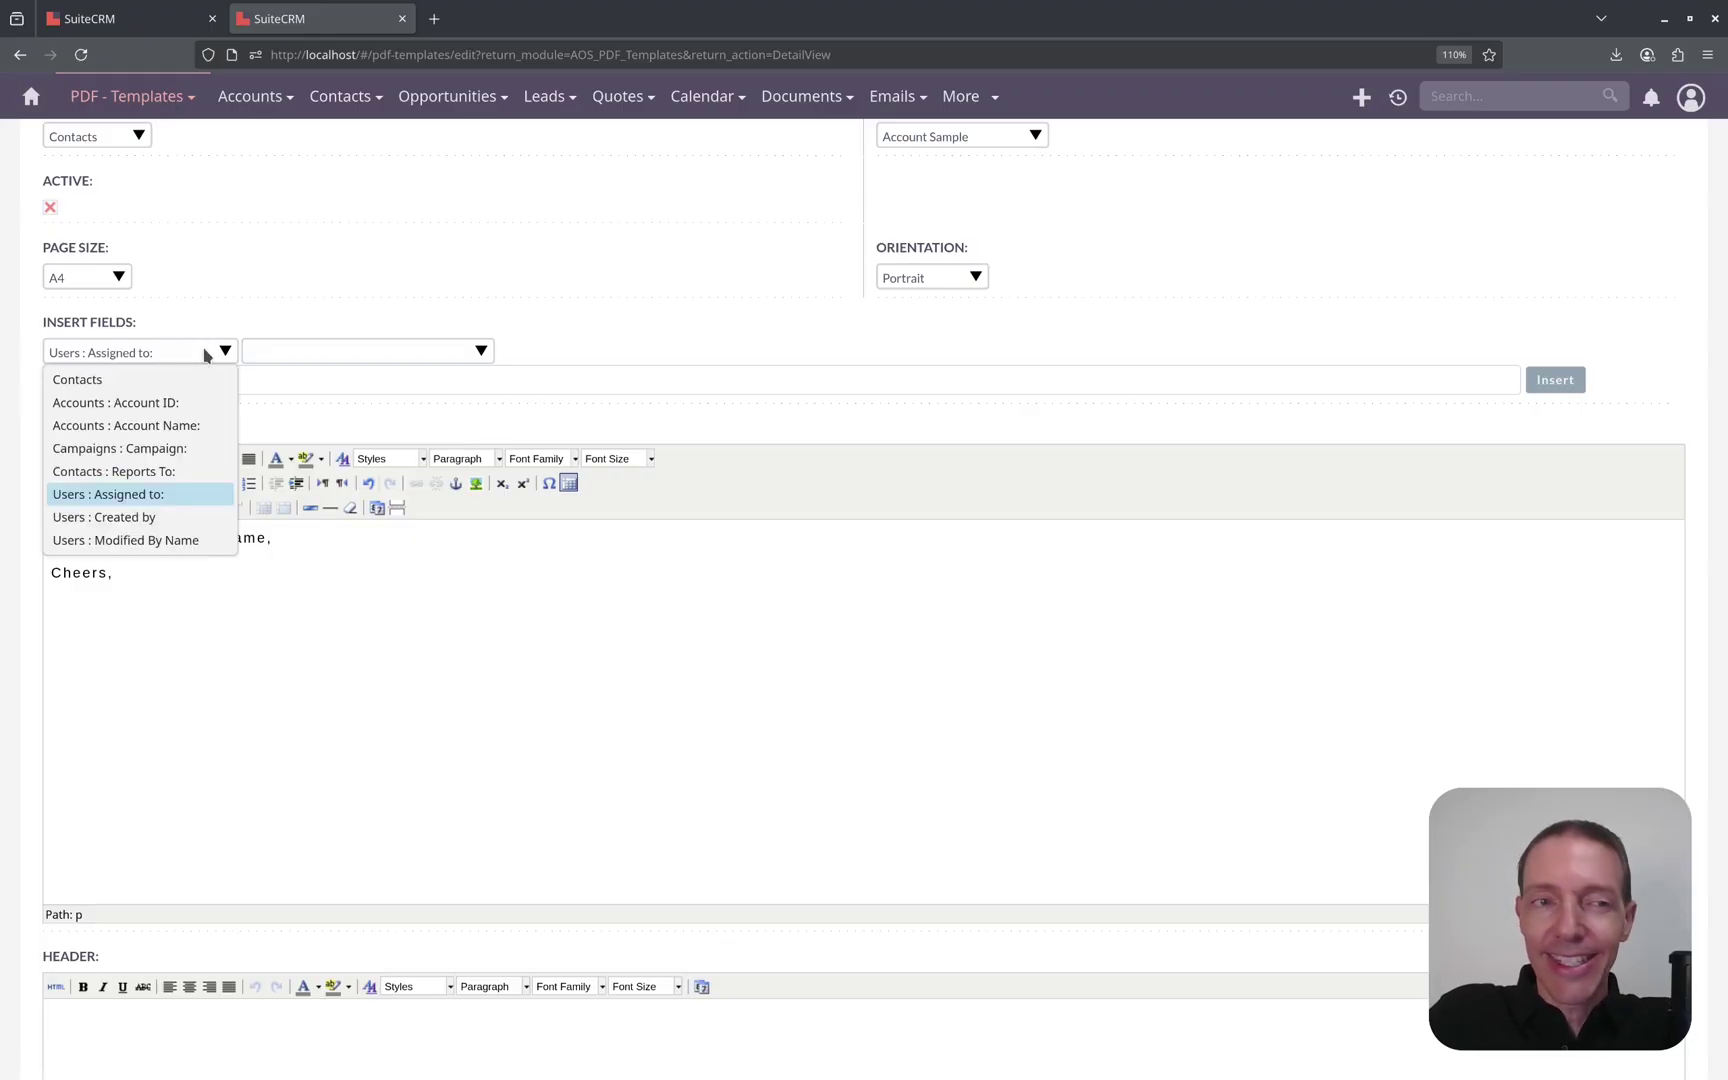
click(262, 354)
click(258, 354)
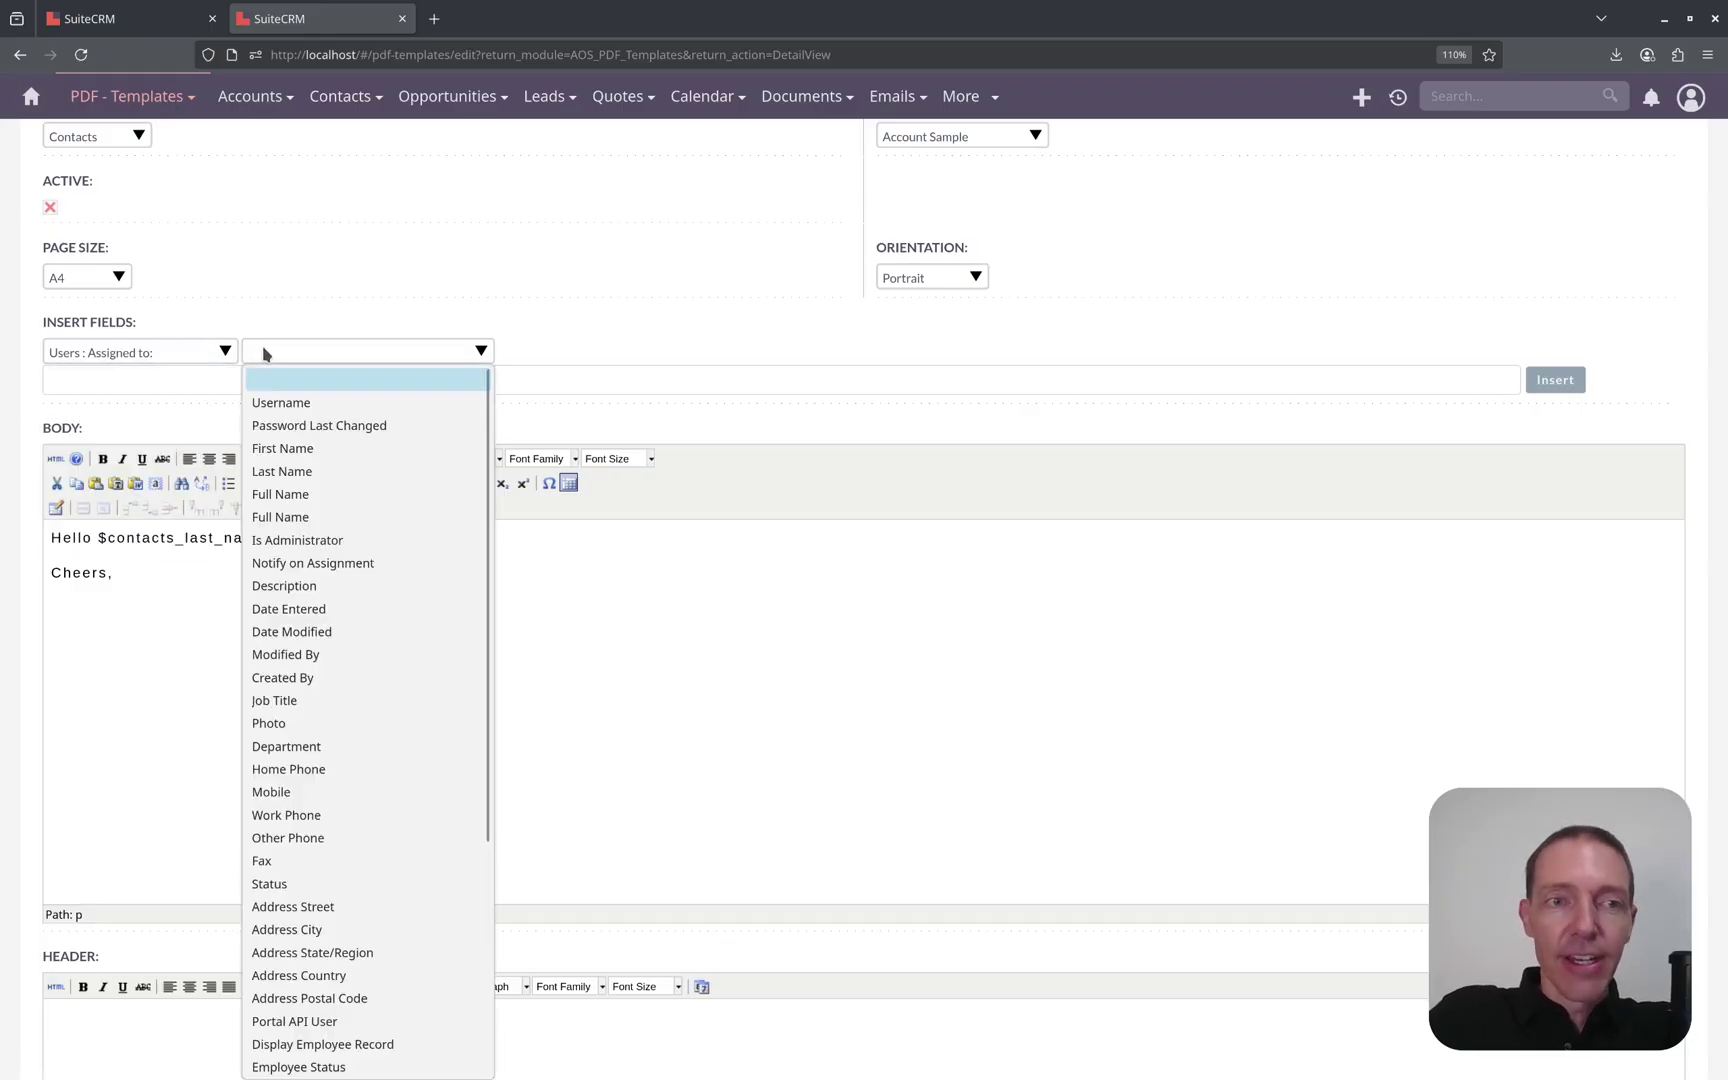
click(331, 496)
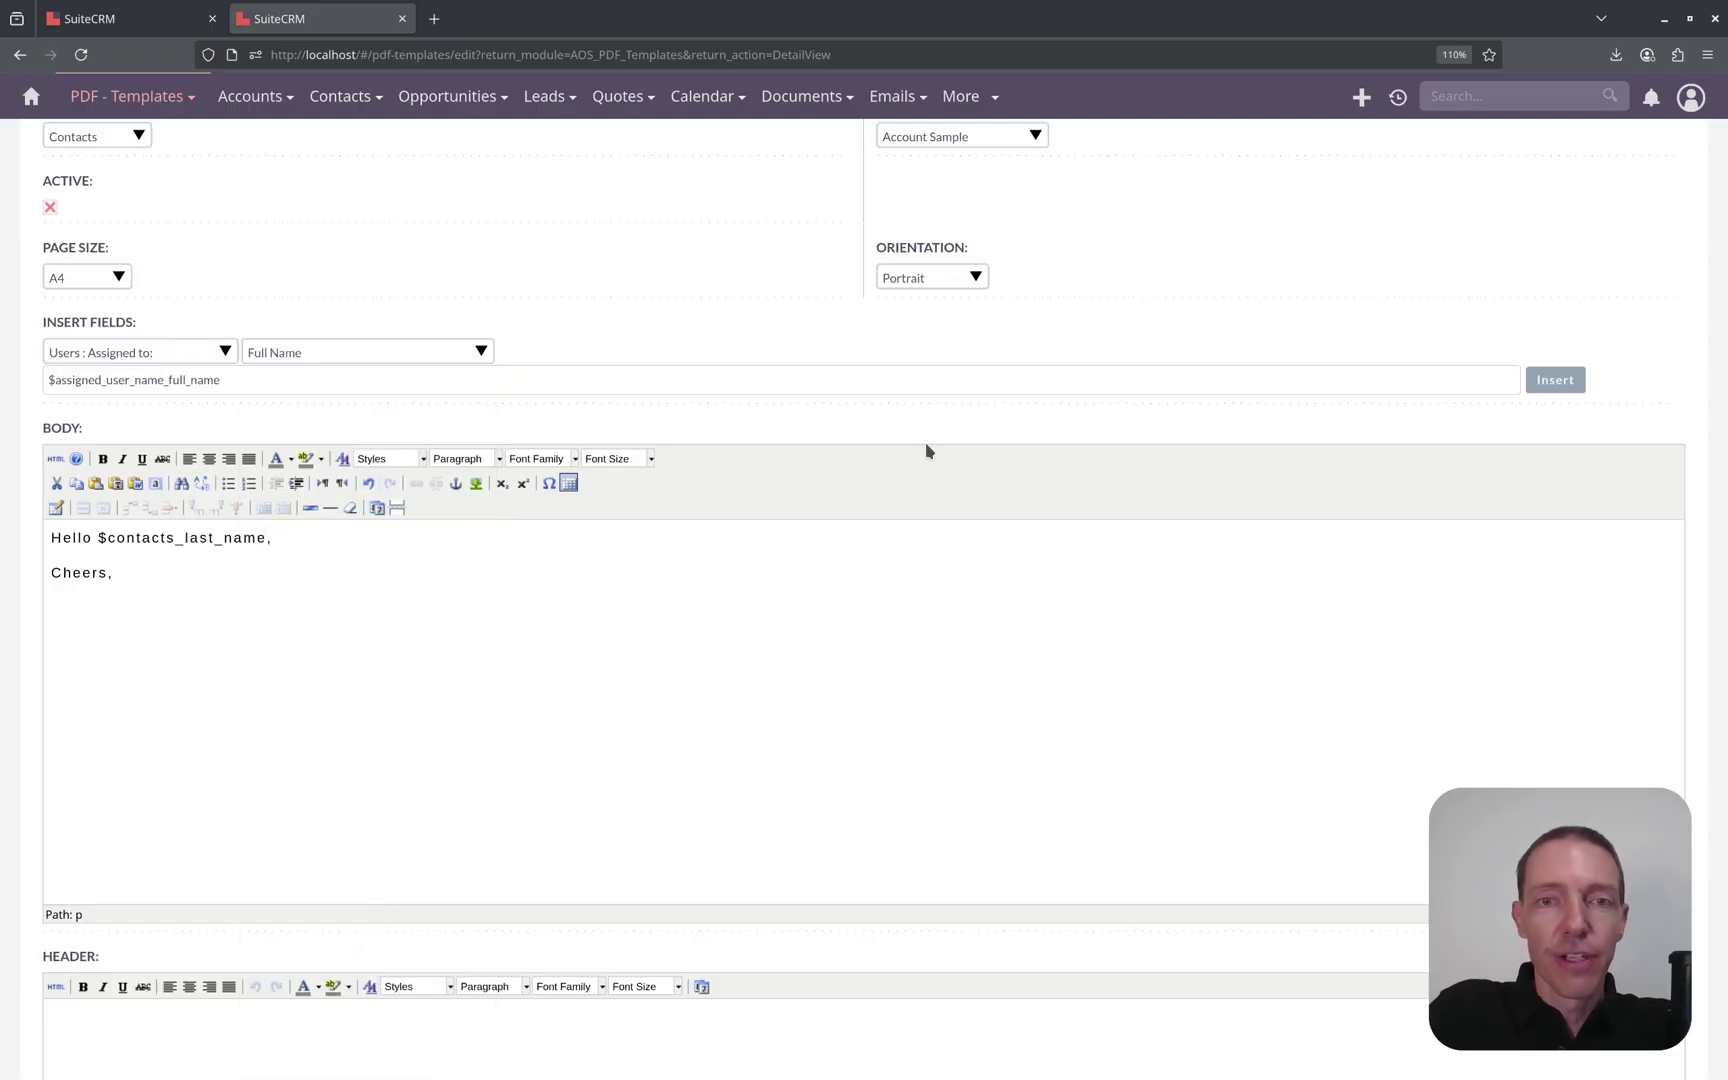
click(1552, 383)
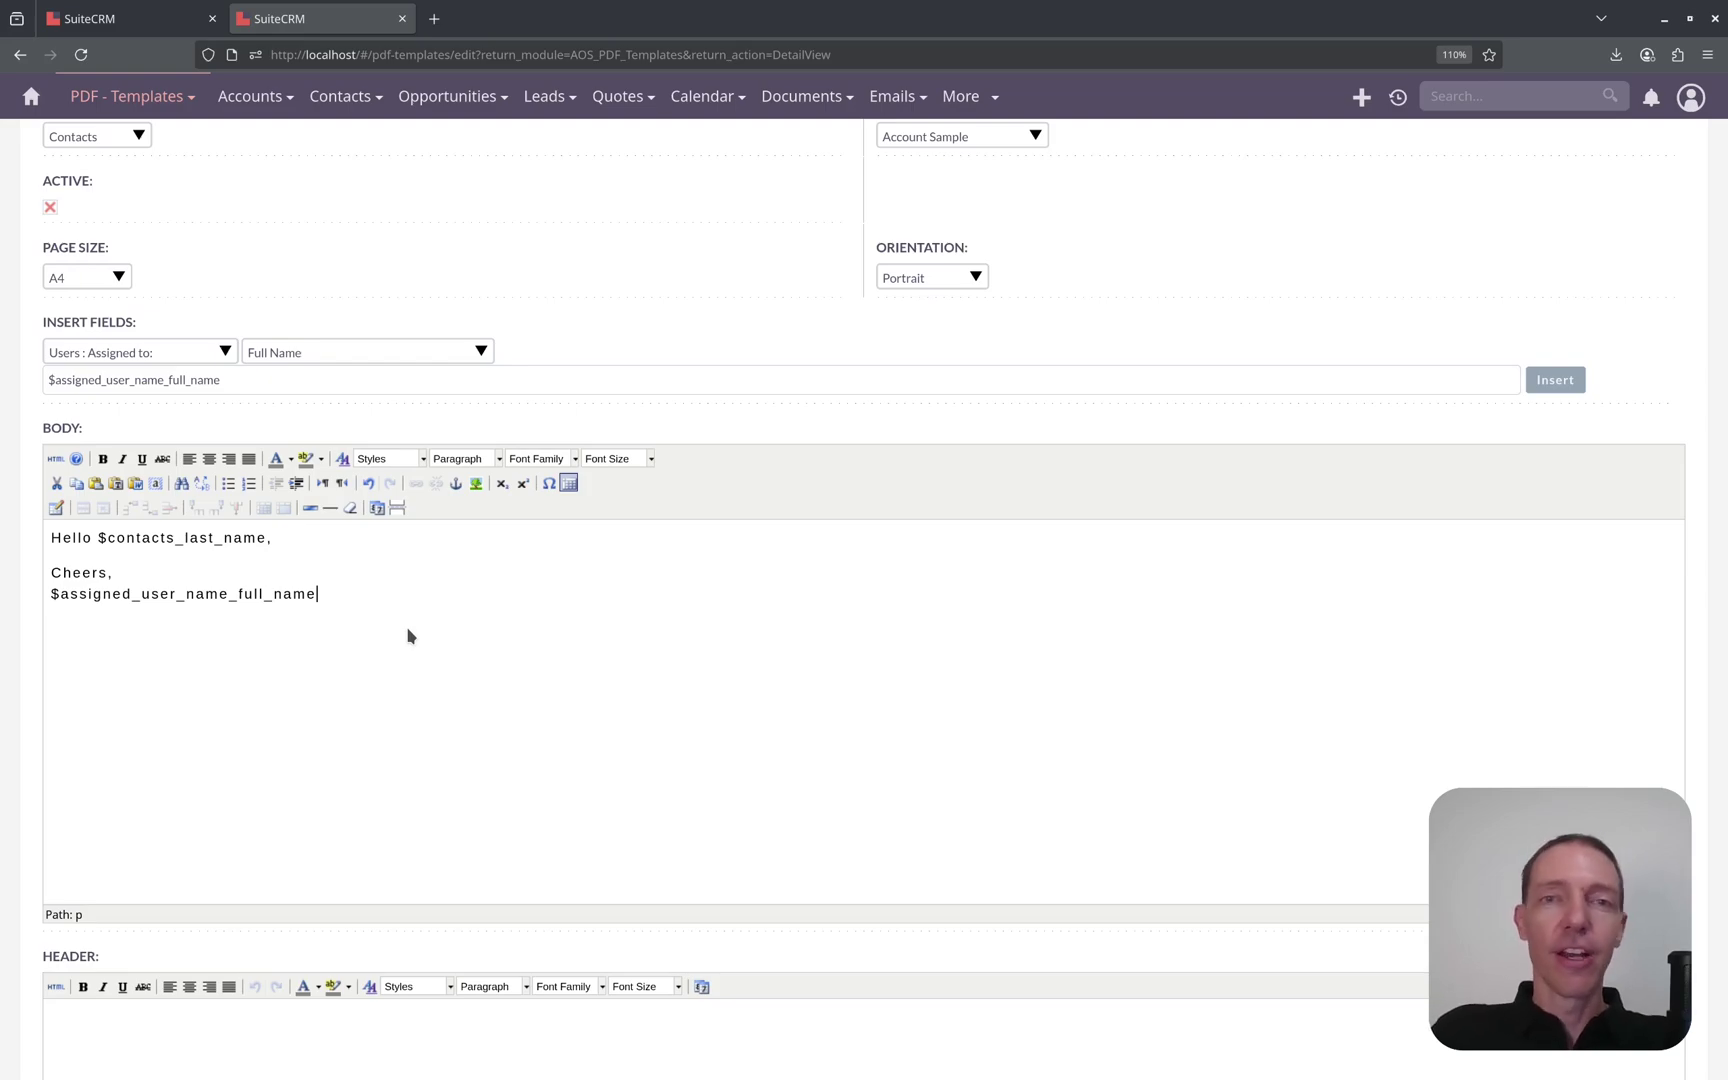
scroll(420, 632, down, 3)
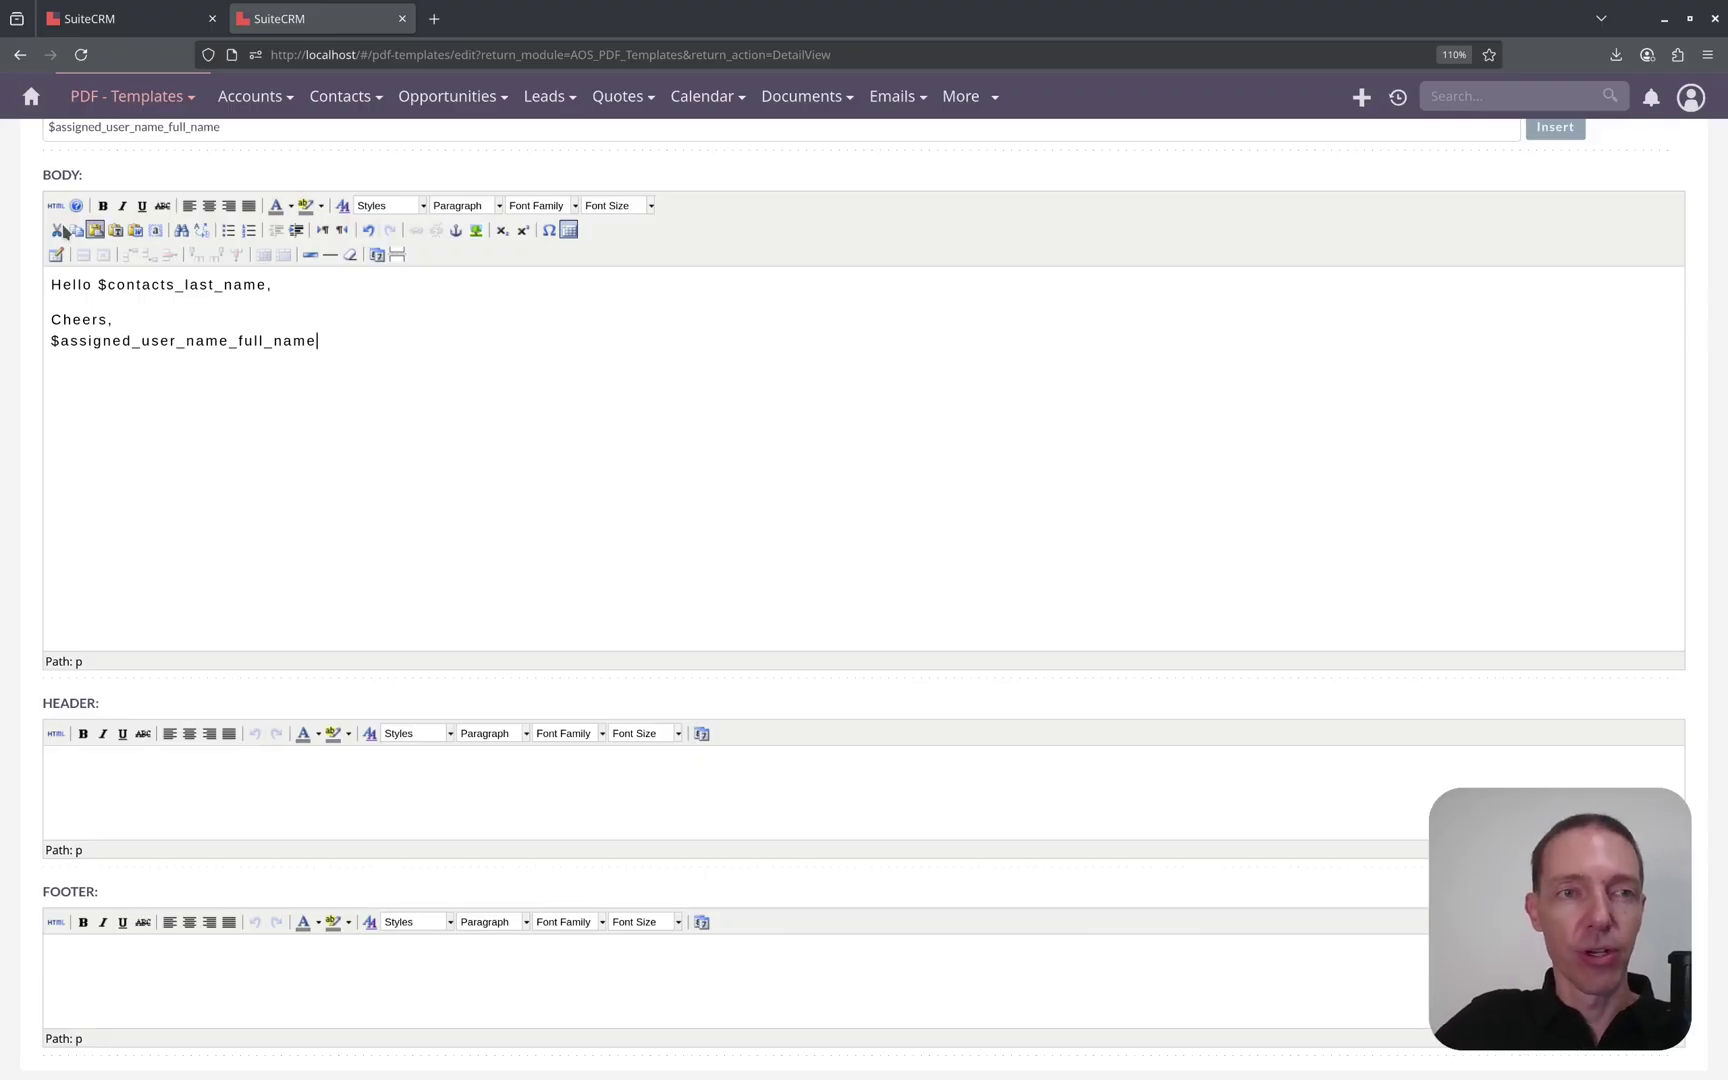
scroll(632, 511, up, 5)
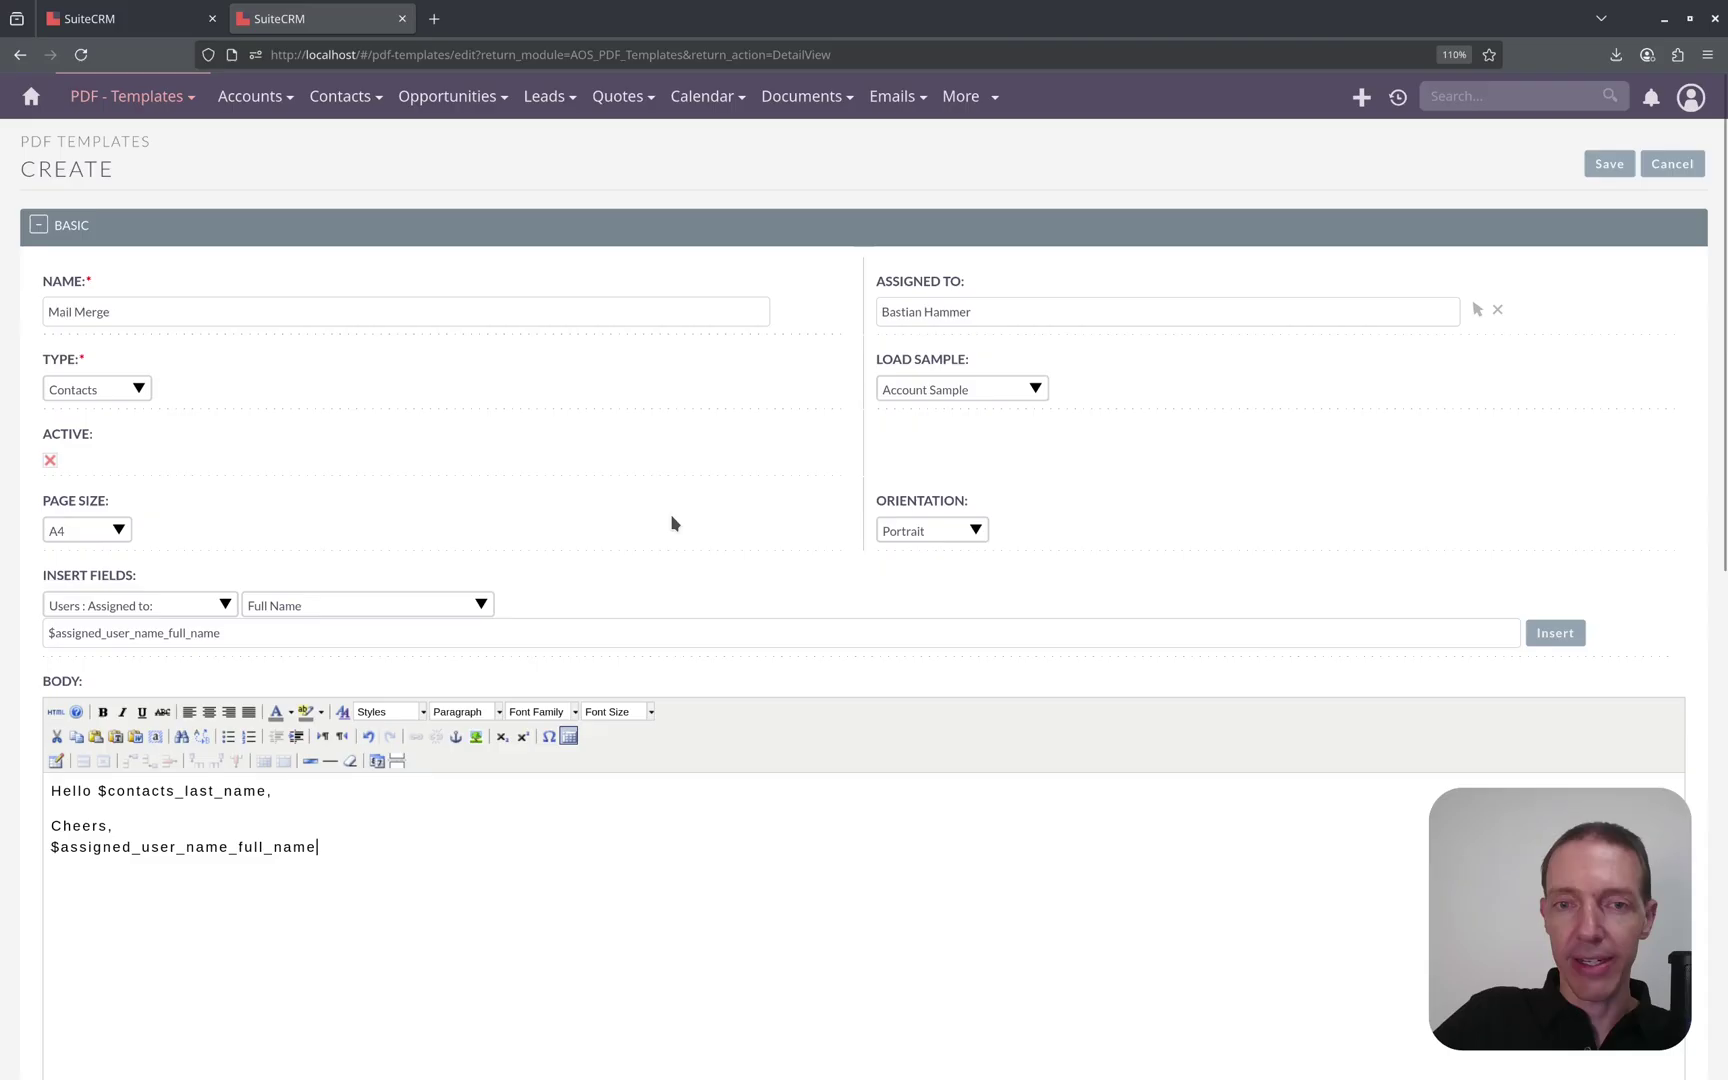
Step: Save the Mail Merge template, and in the open contacts list select all the contacts on the current page
click(1596, 165)
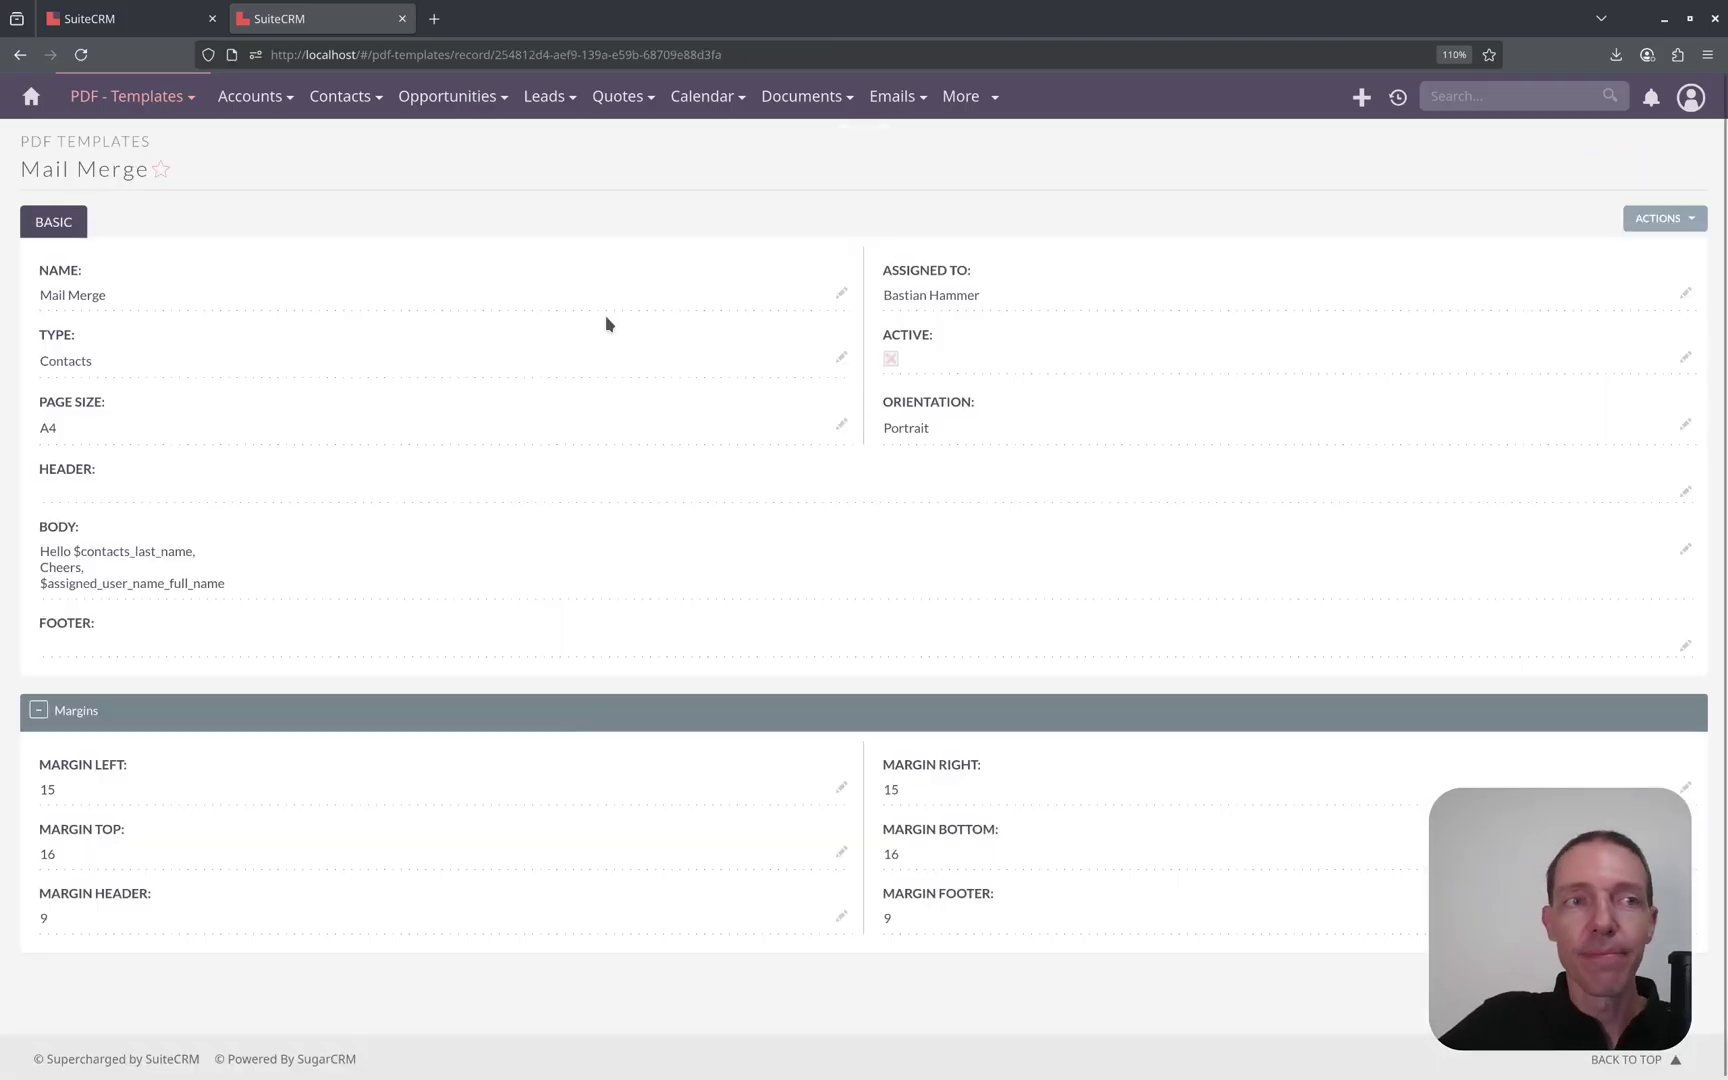
click(160, 20)
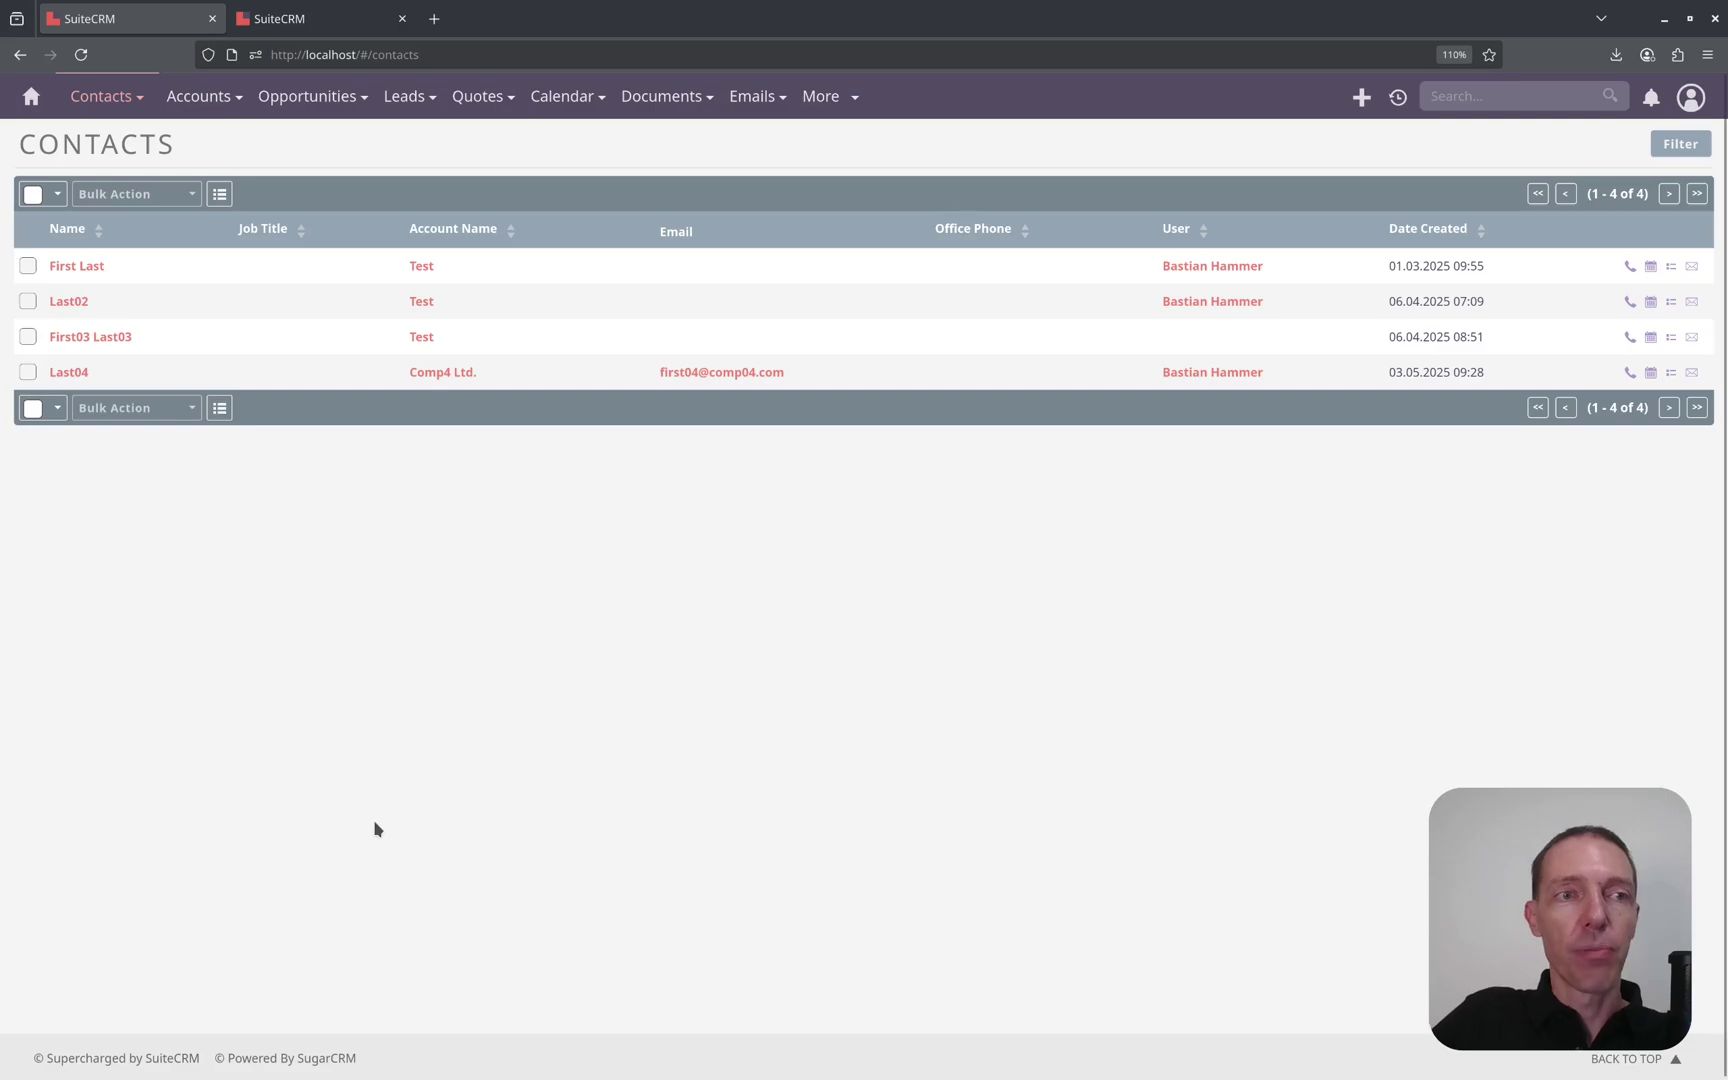
click(57, 196)
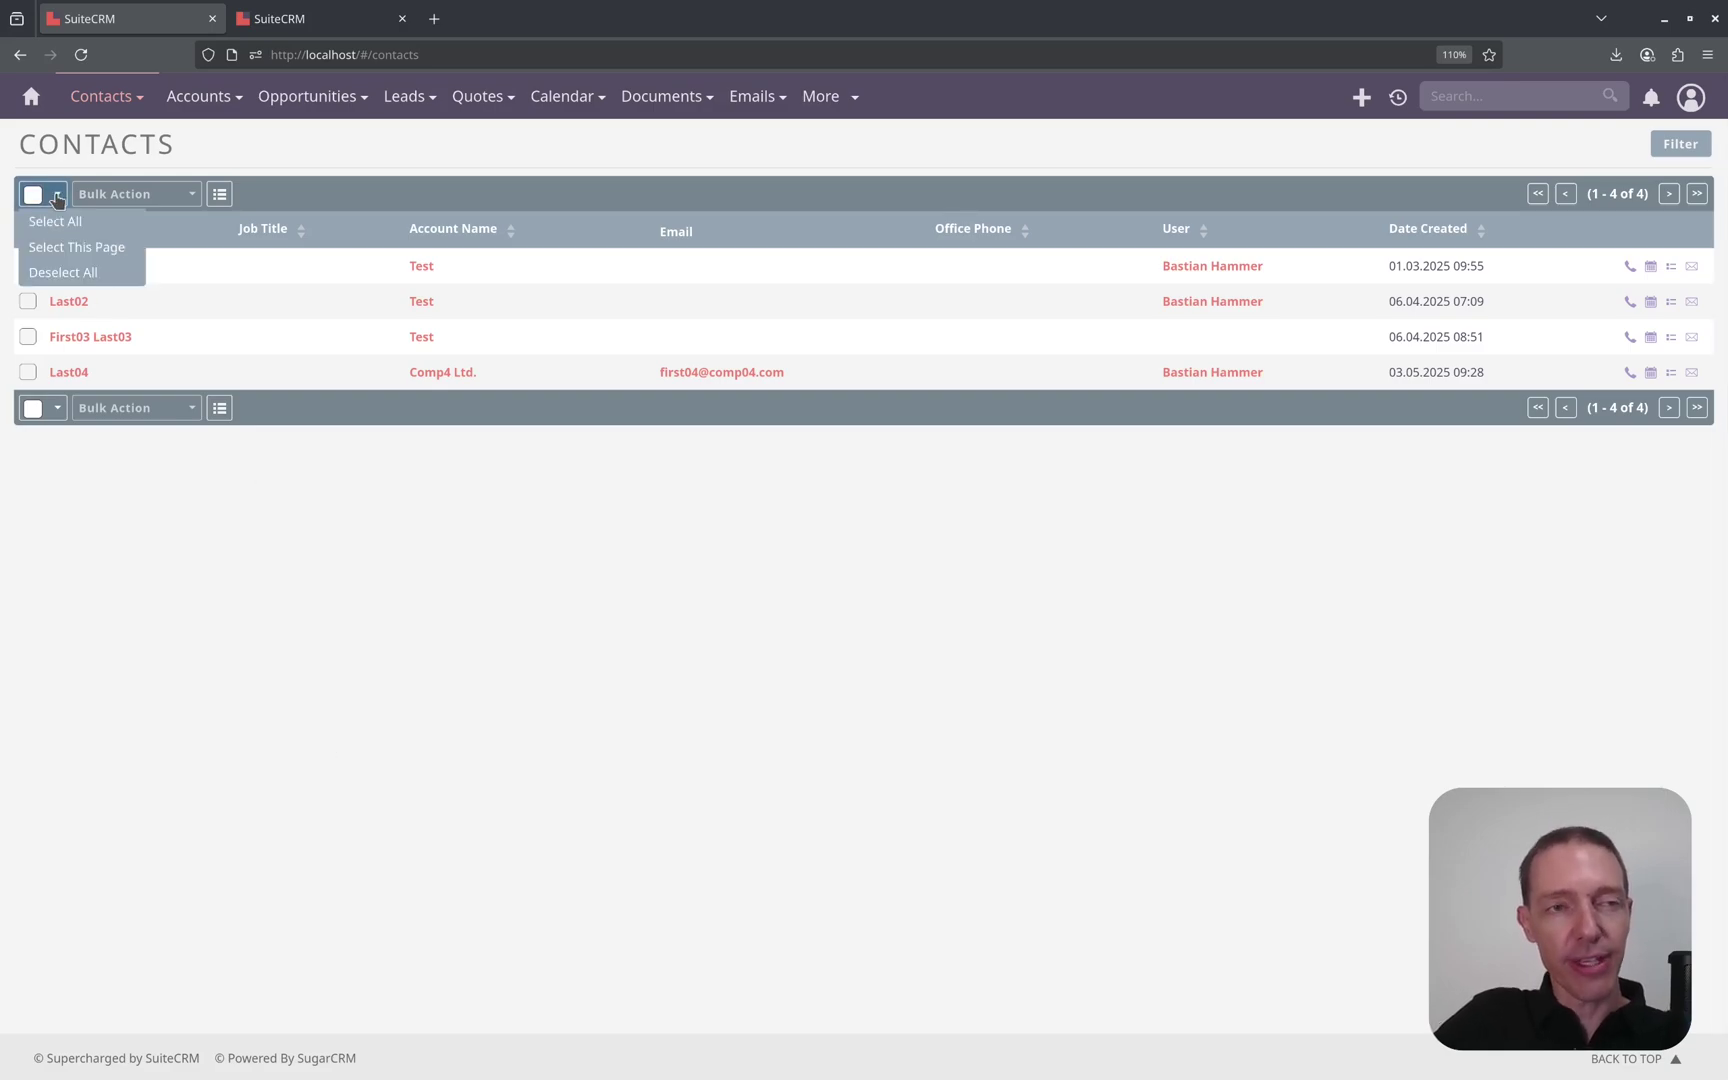
click(108, 249)
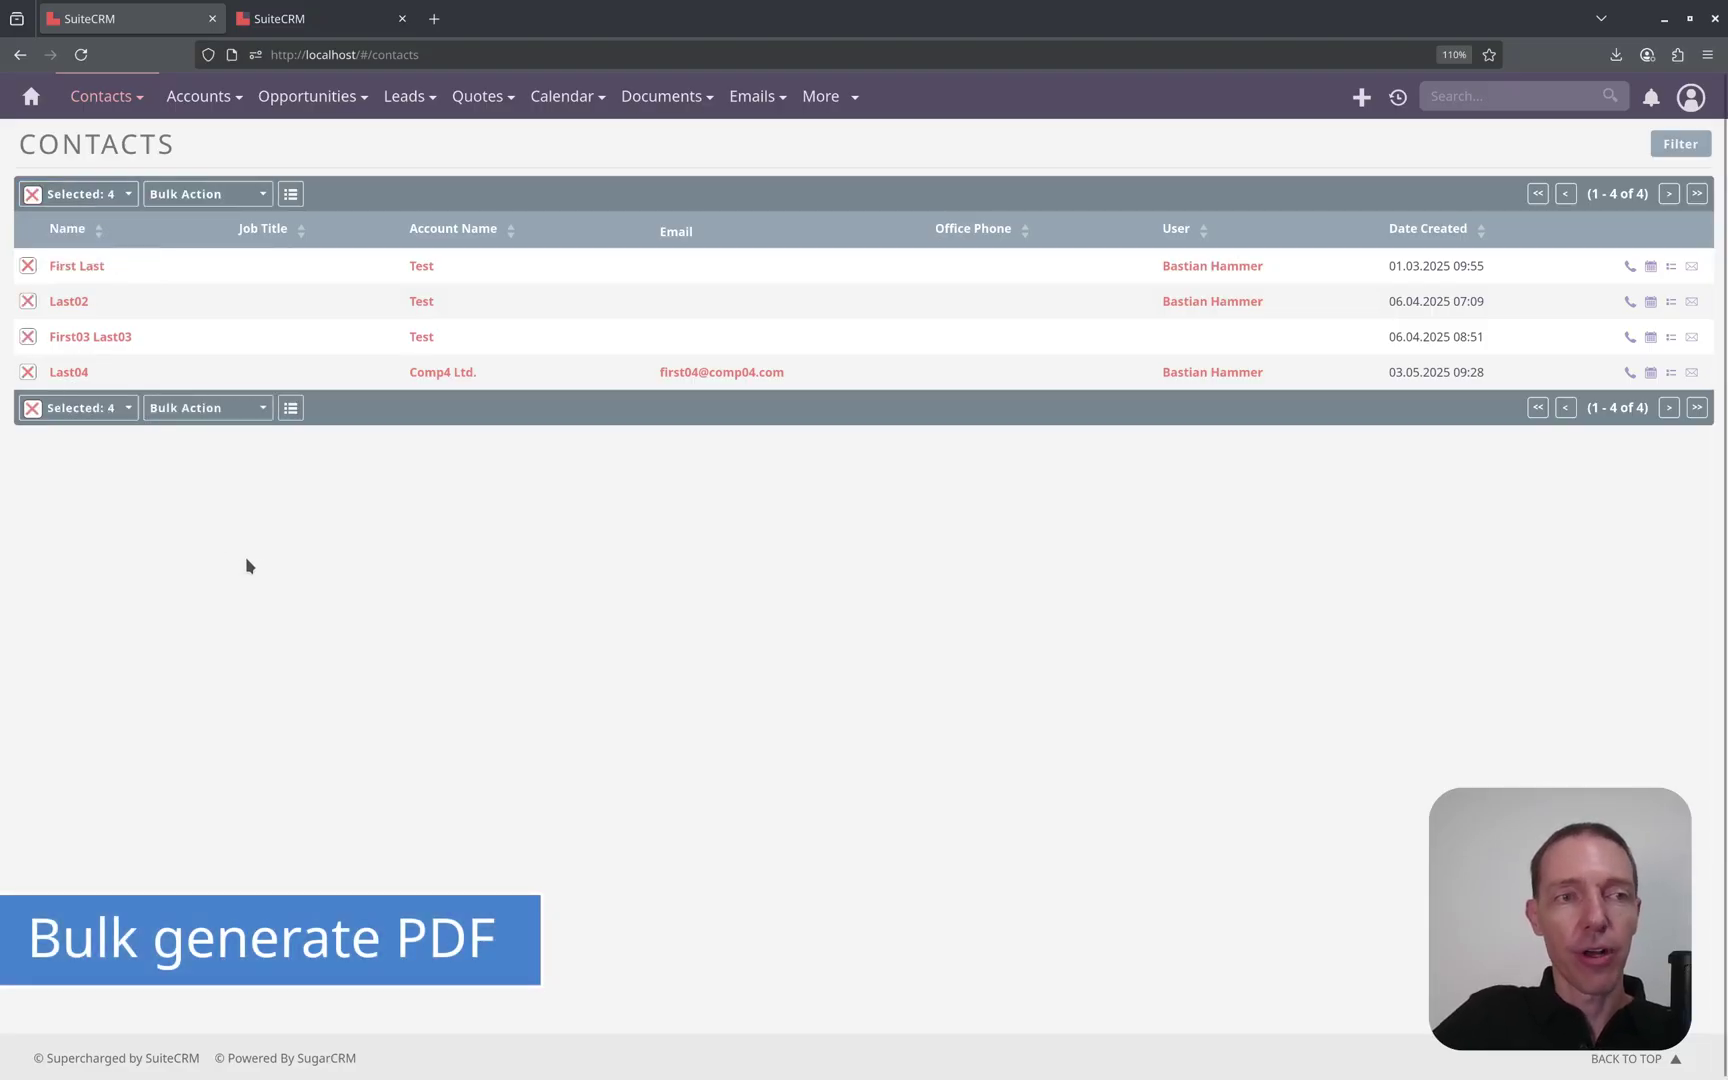
Step: Generate a PDF letter for the selected contacts in bulk using the Mail Merge template
click(245, 194)
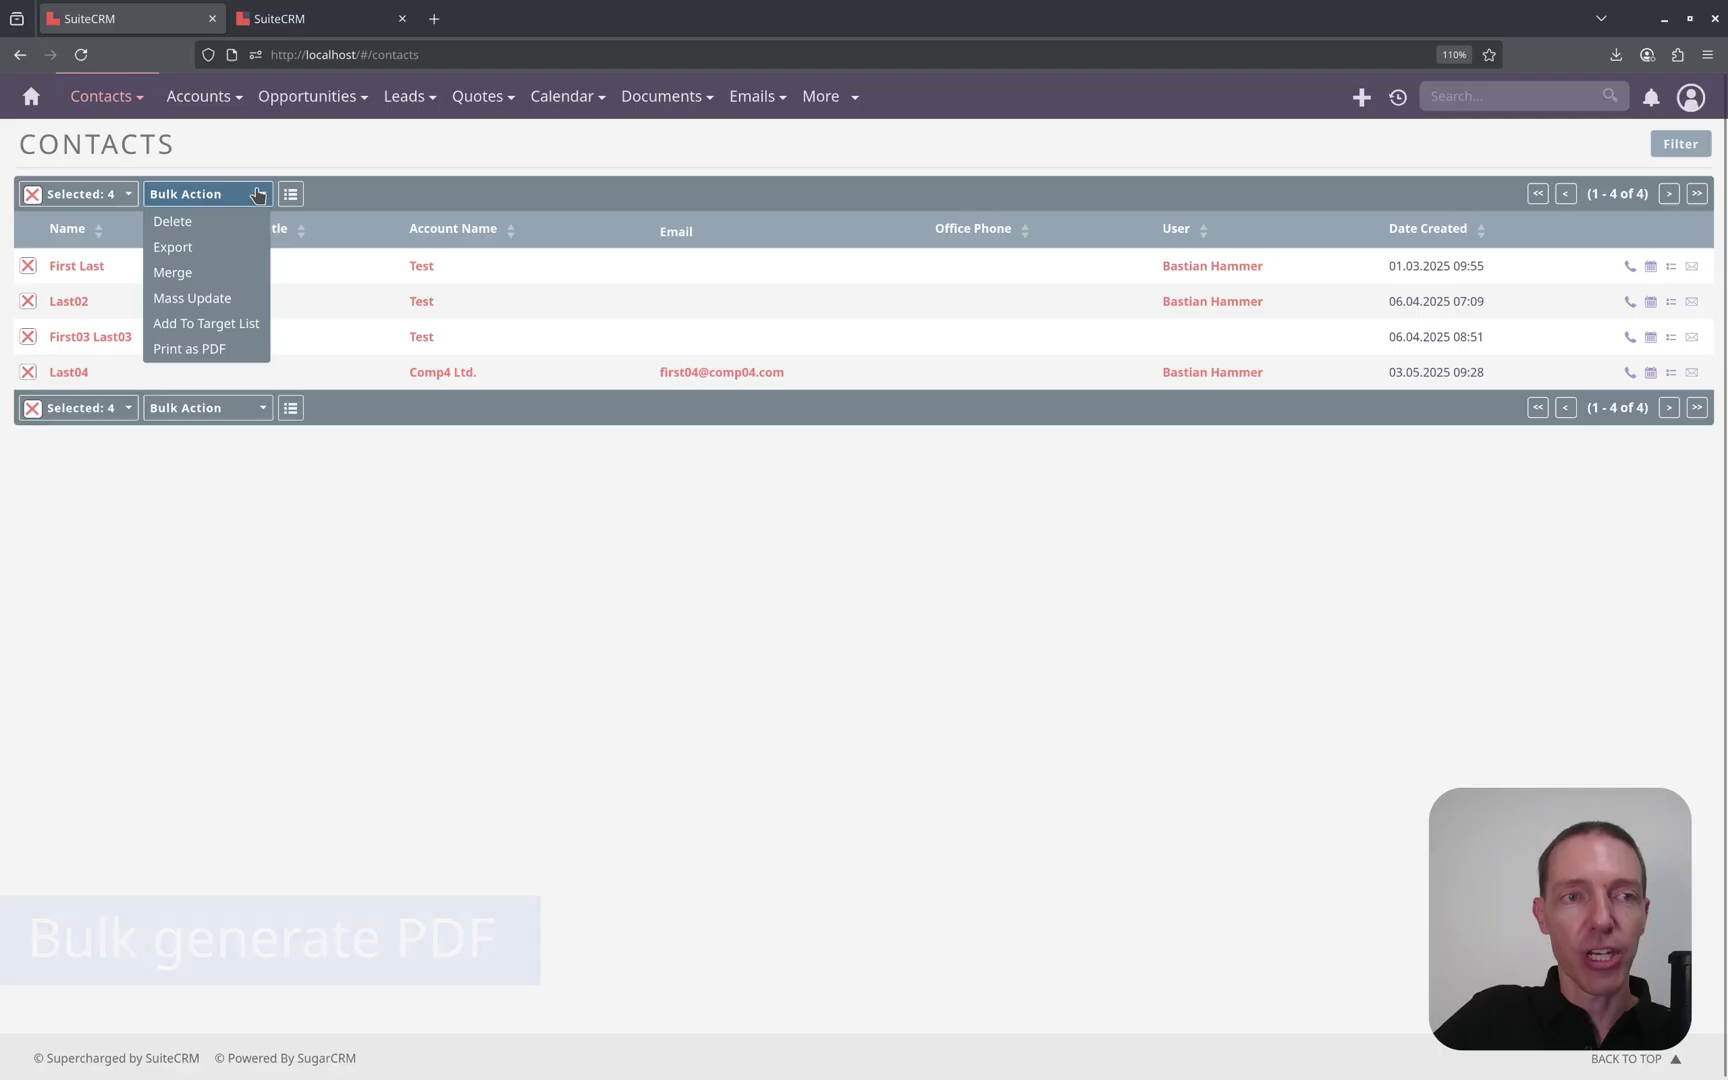
click(245, 350)
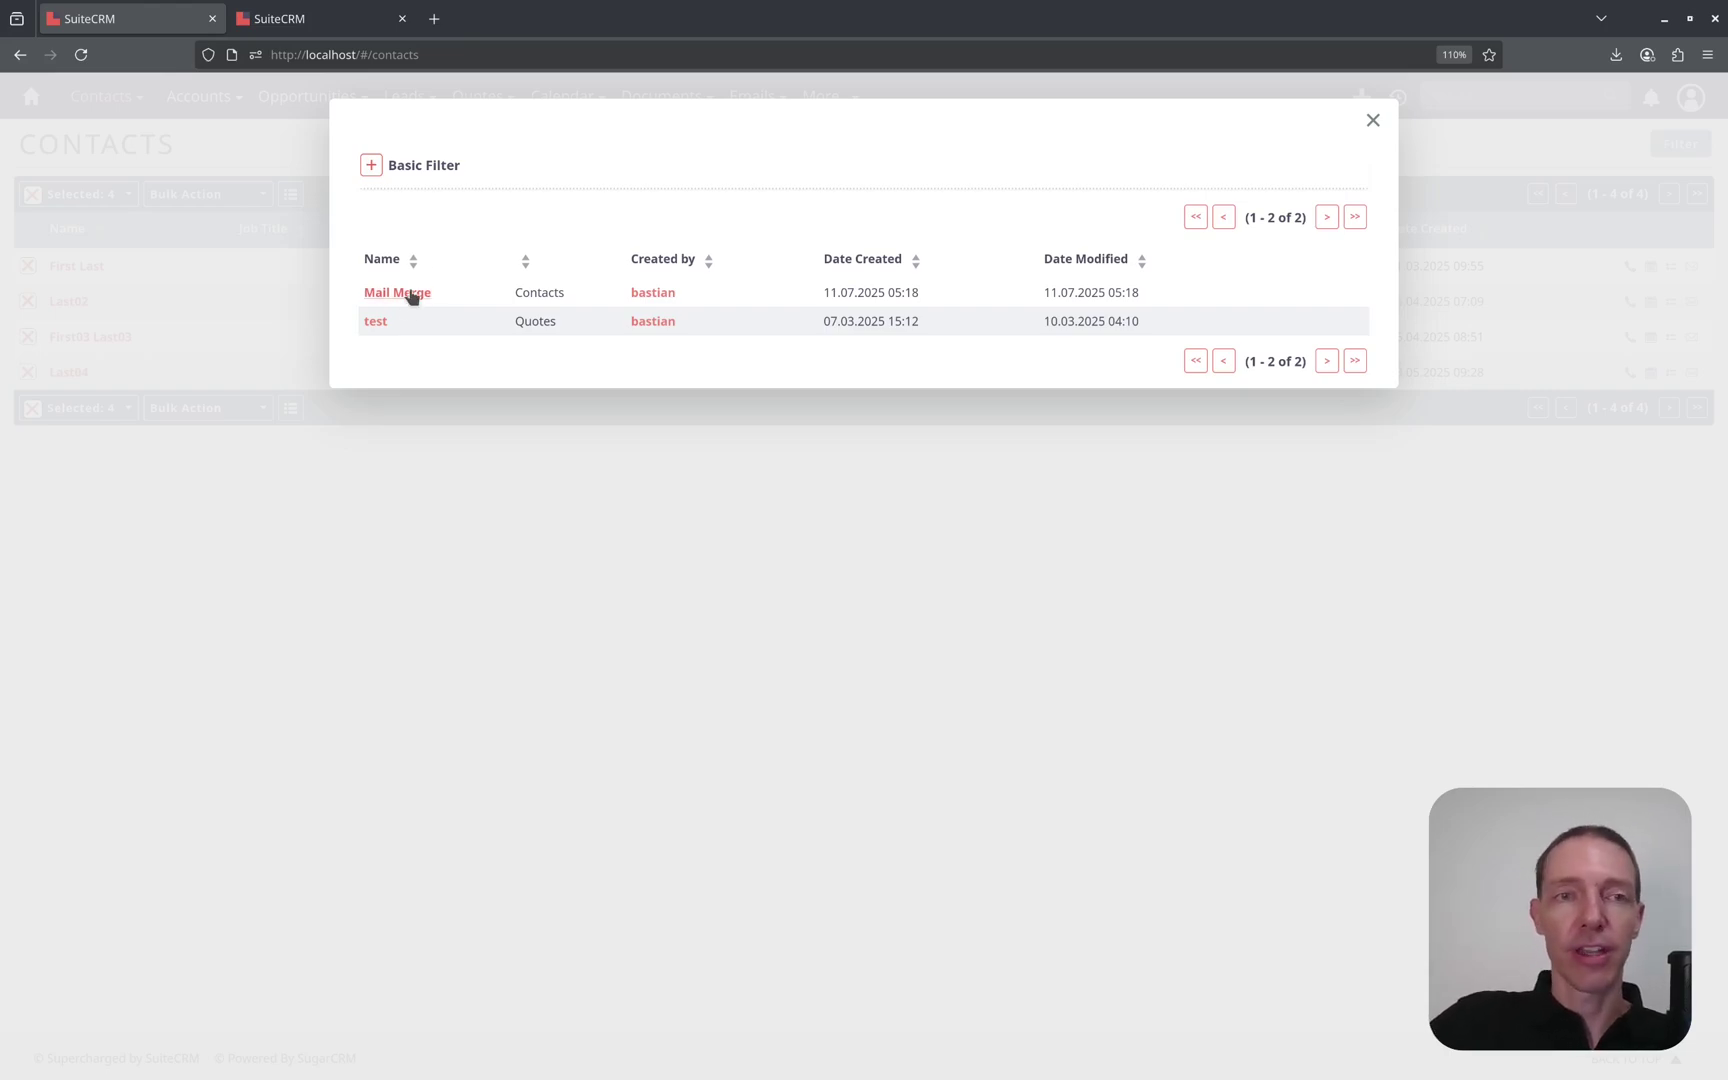
click(403, 295)
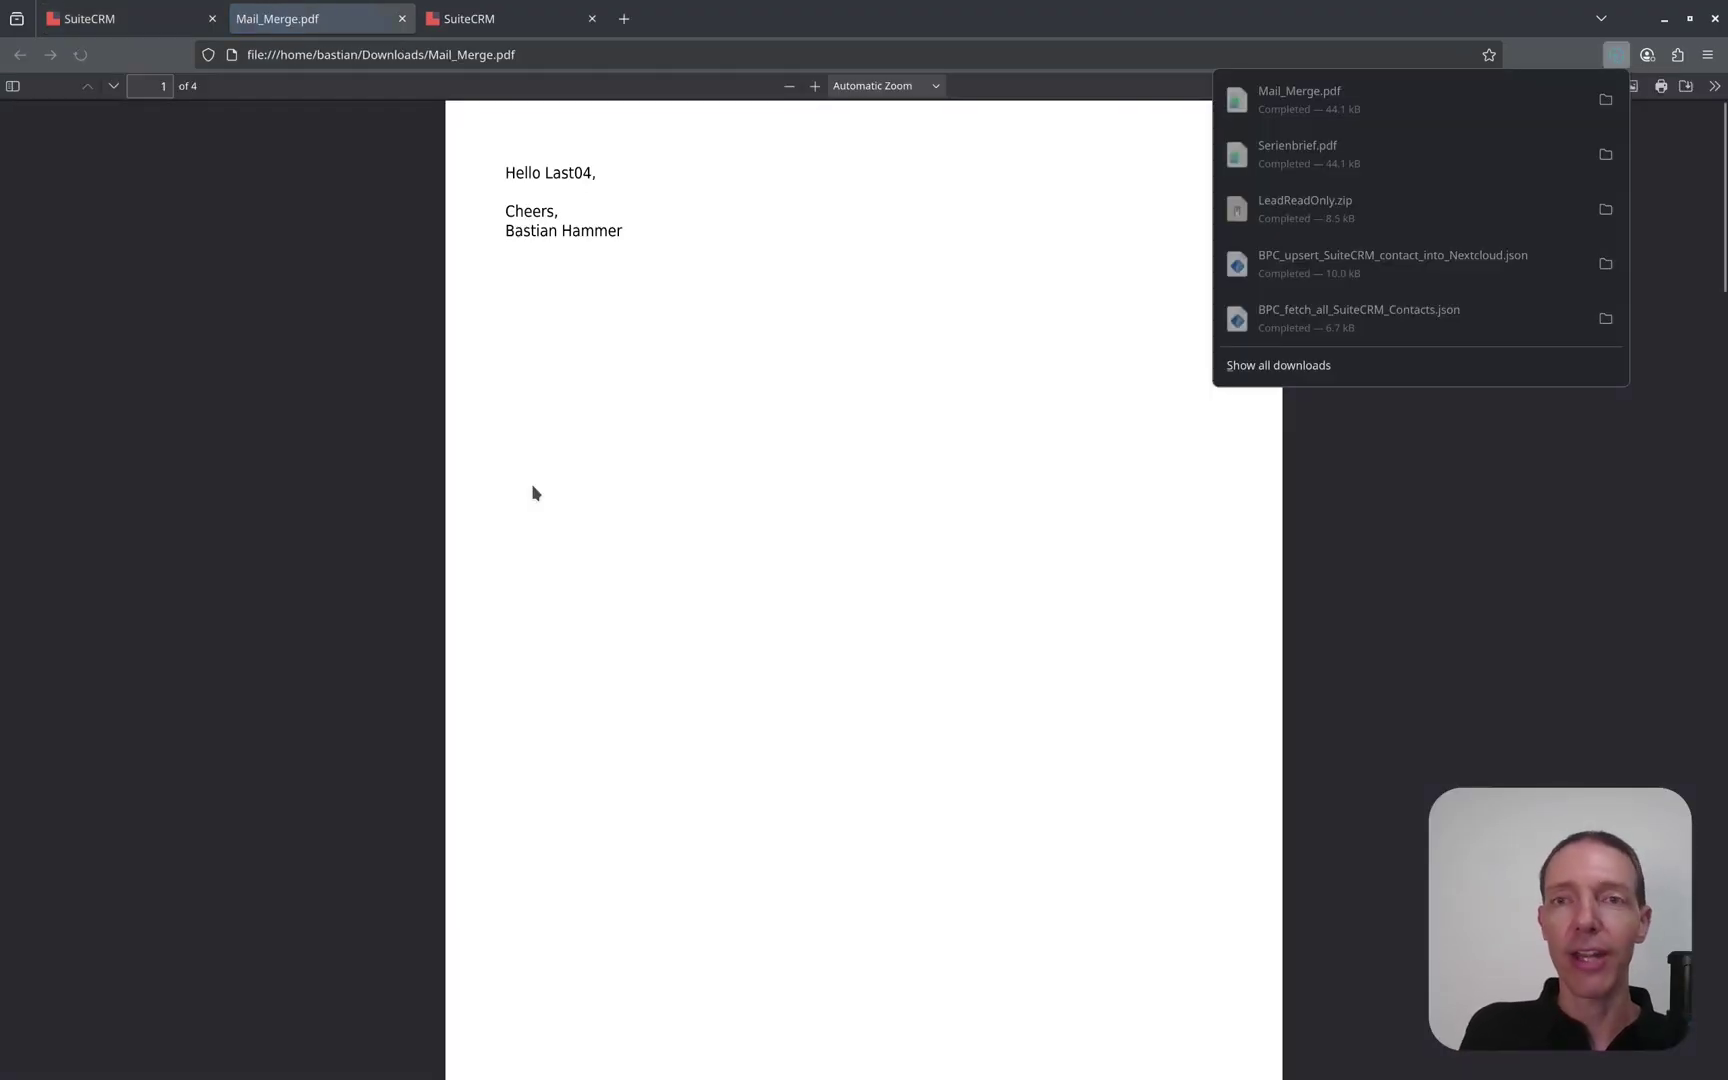
Step: Check the recipient and sender names in the letter on each page of Mail_Merge.pdf, and close the PDF
click(593, 480)
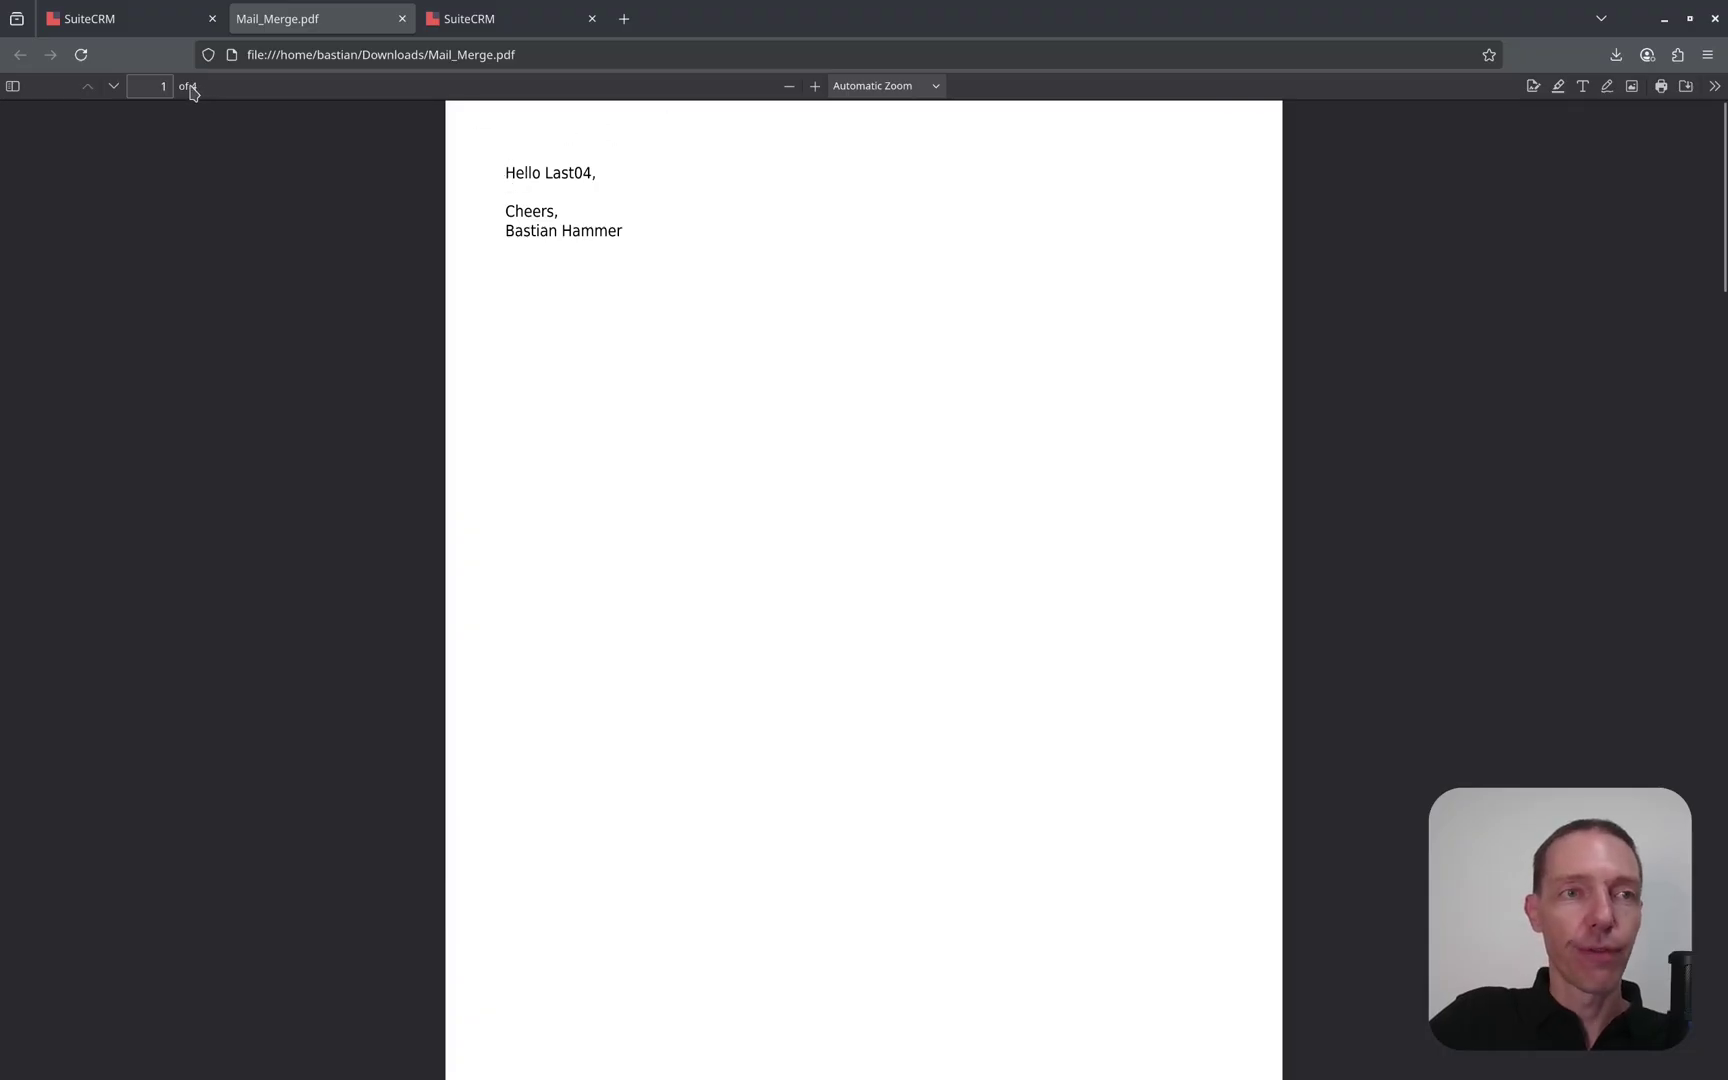
drag(540, 180, 649, 200)
drag(487, 237, 756, 251)
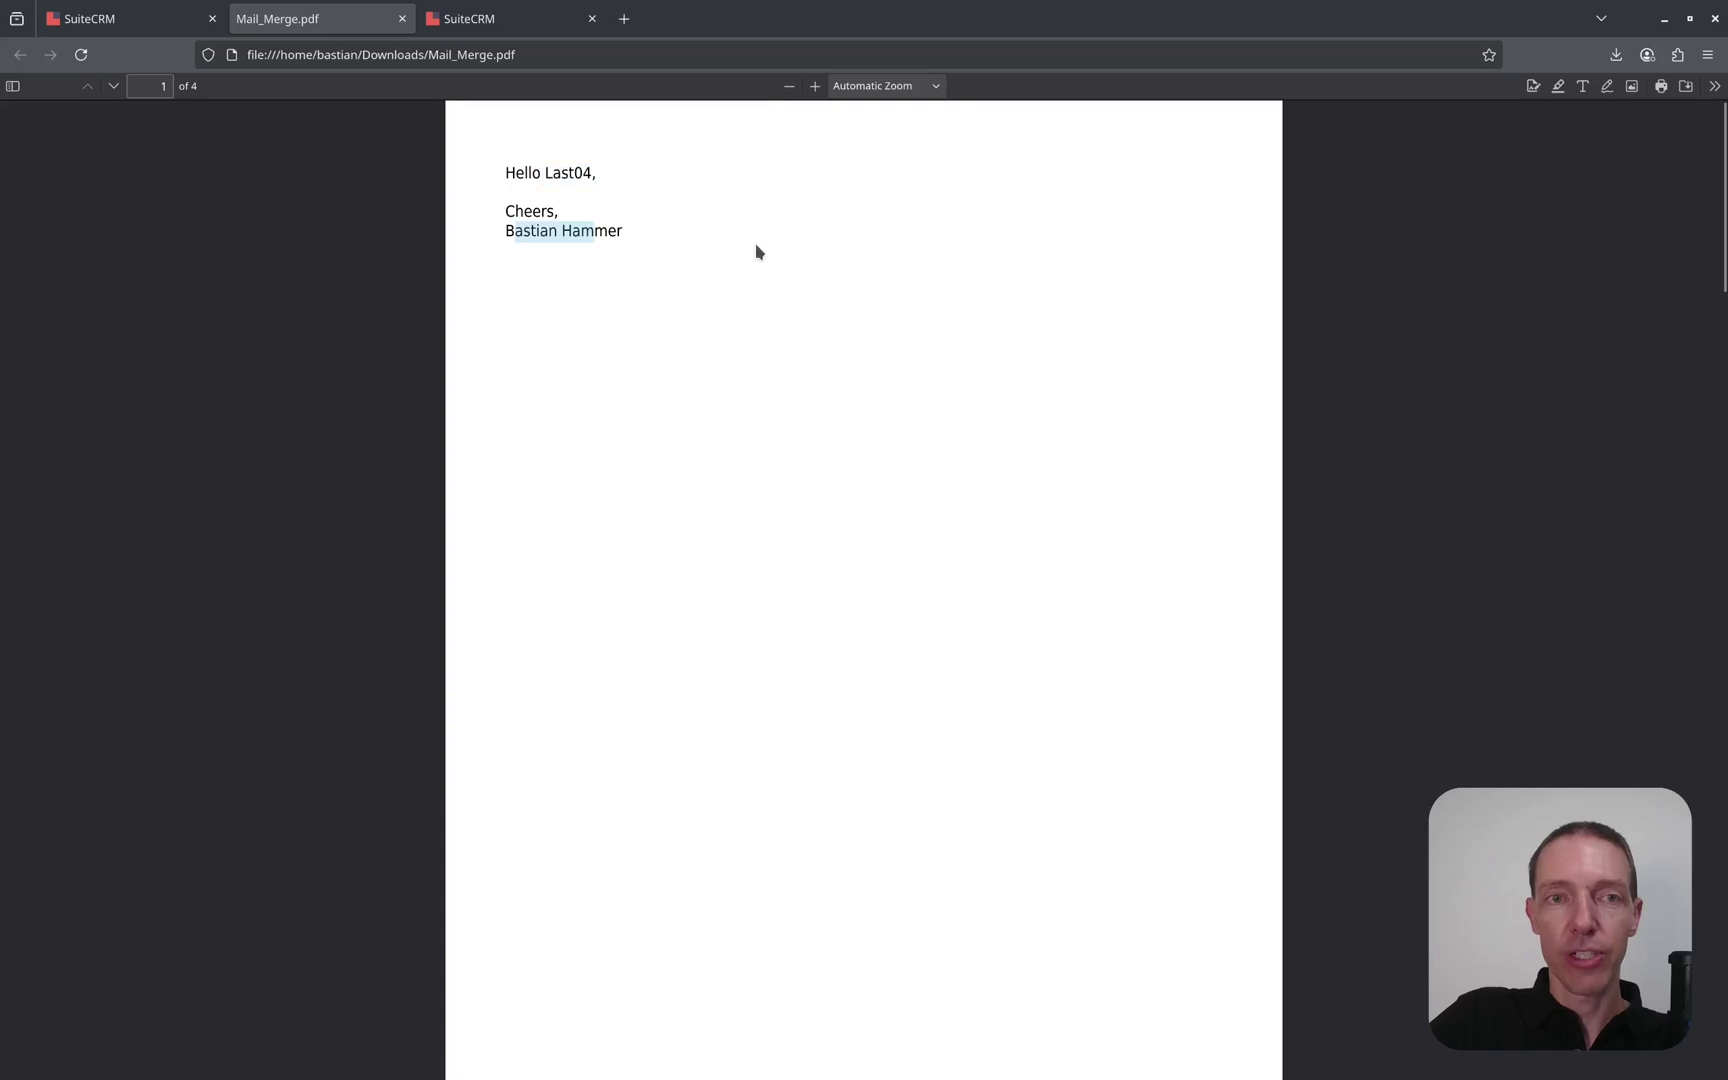
scroll(586, 339, down, 8)
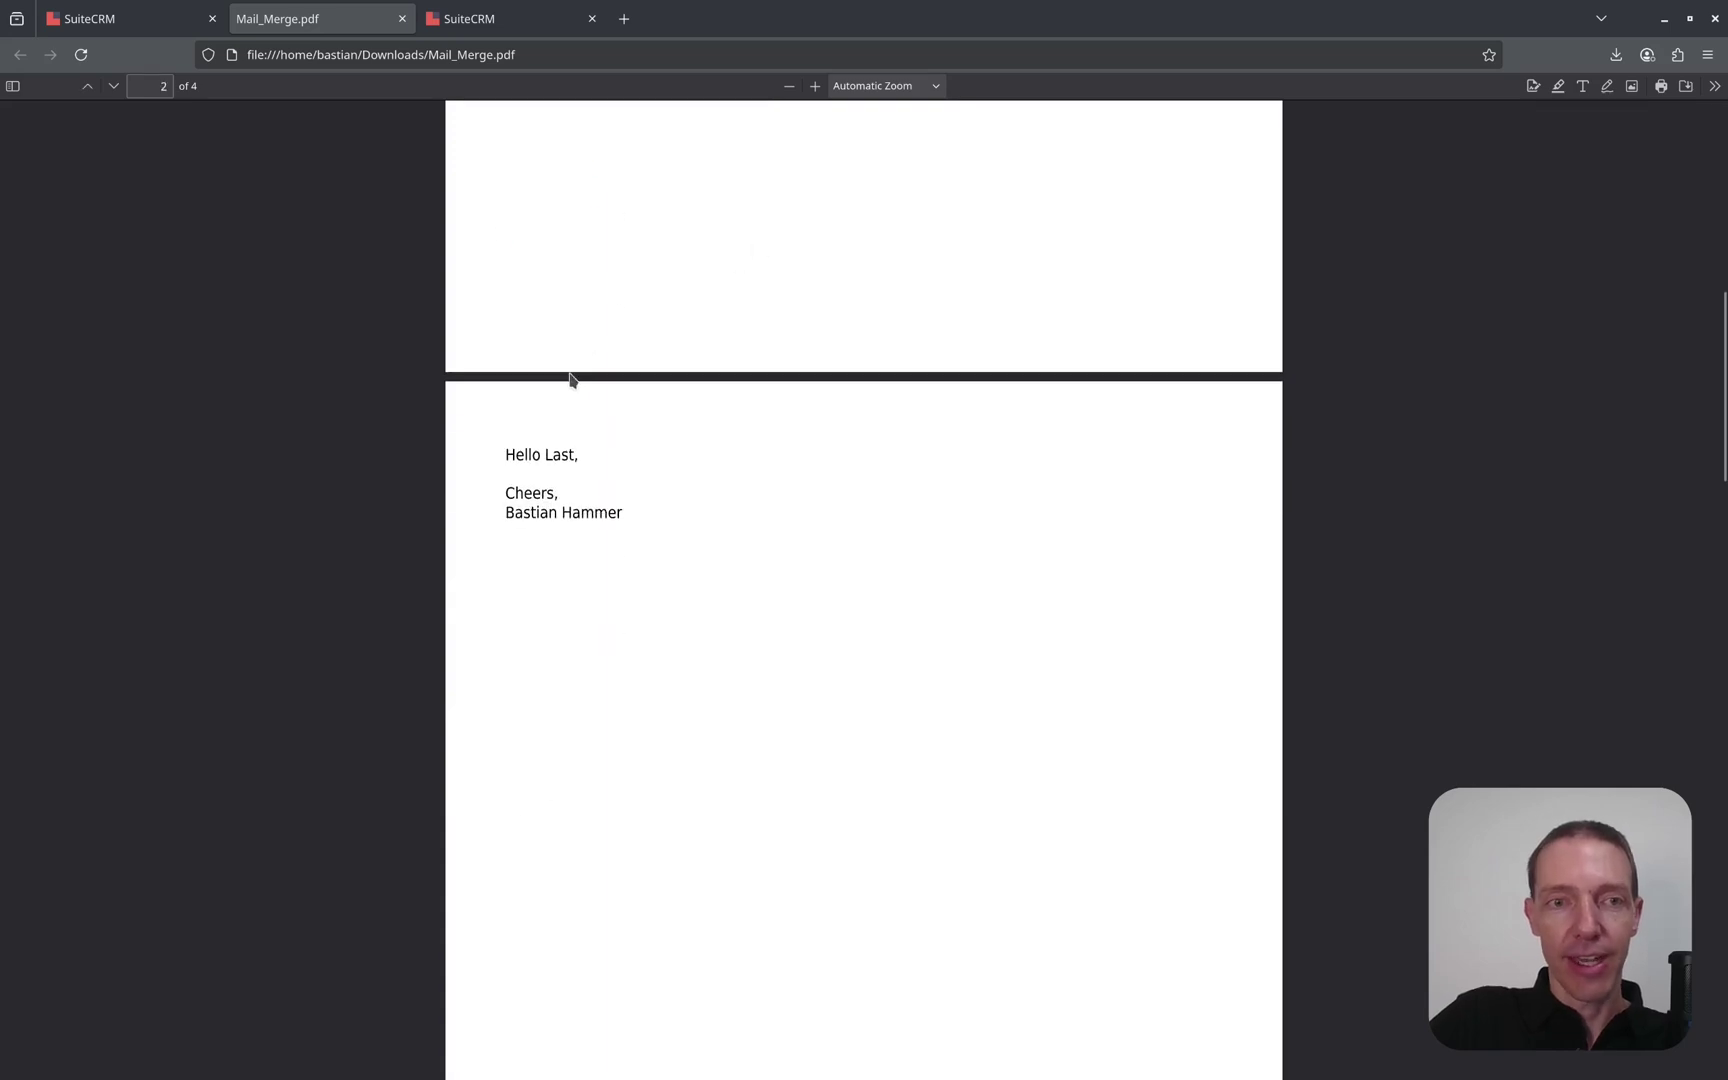
double_click(548, 450)
drag(506, 513, 740, 522)
scroll(679, 370, down, 10)
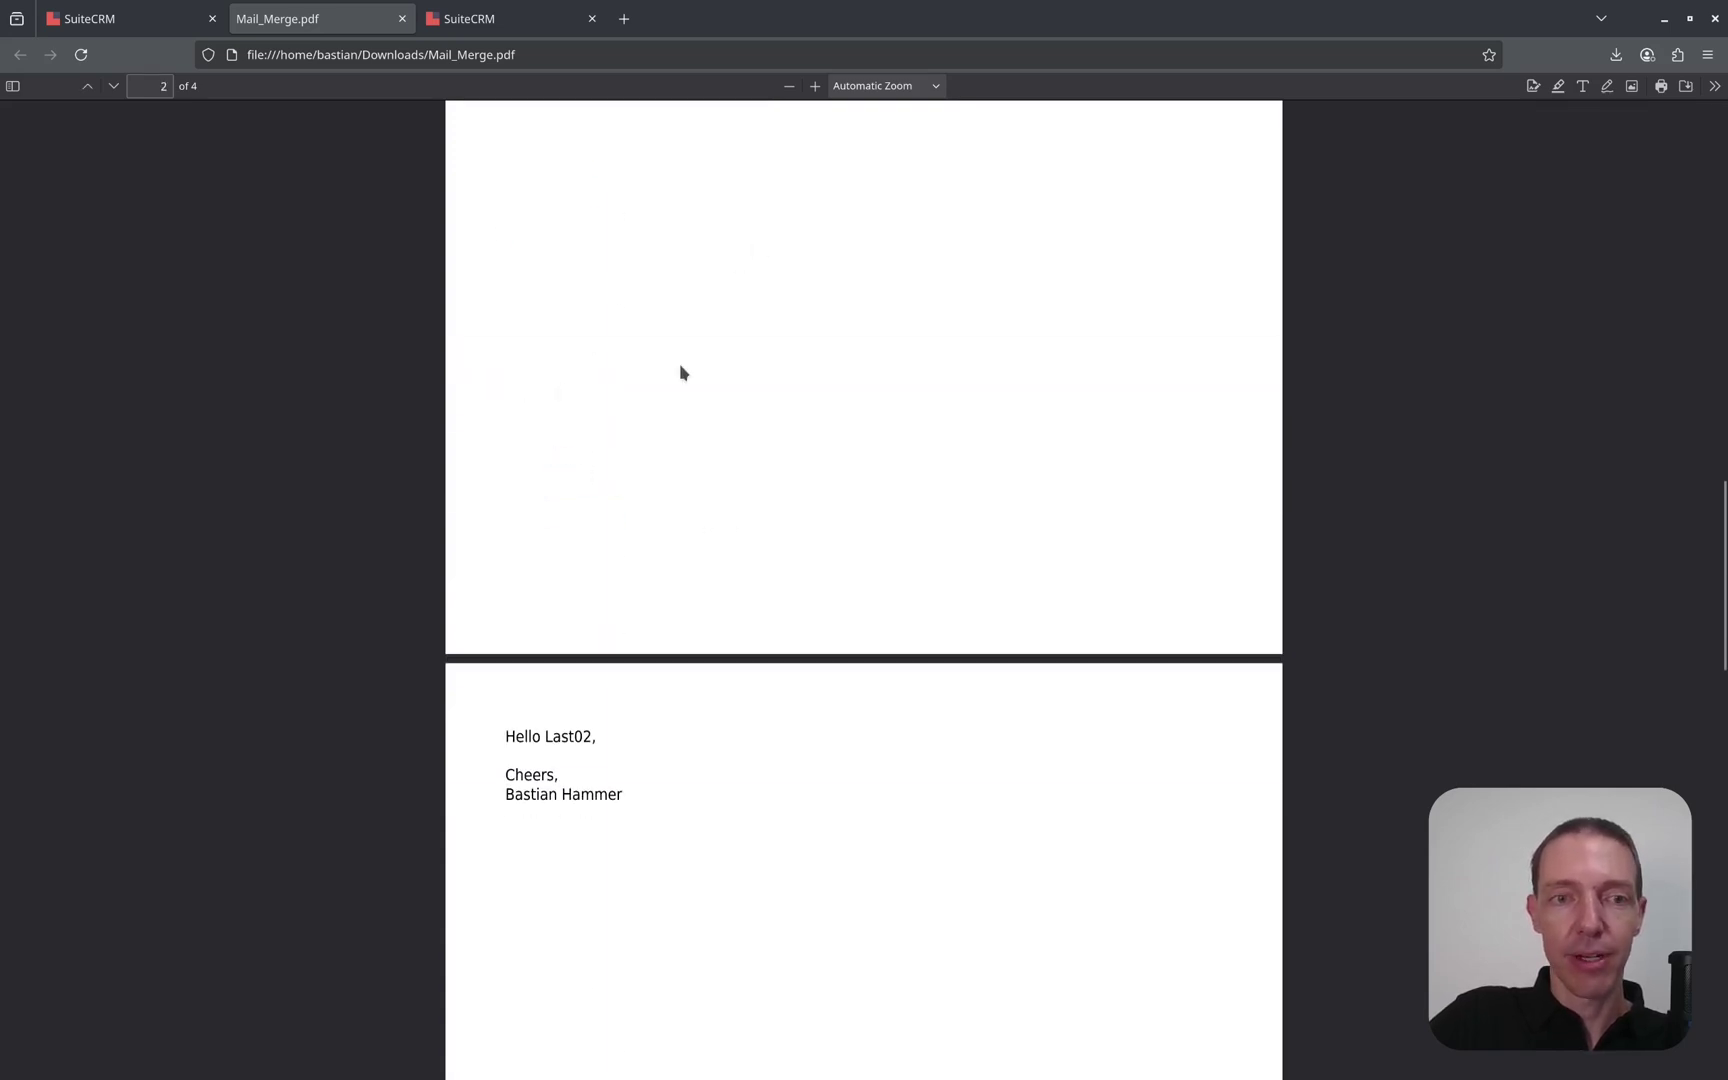
drag(555, 395, 459, 455)
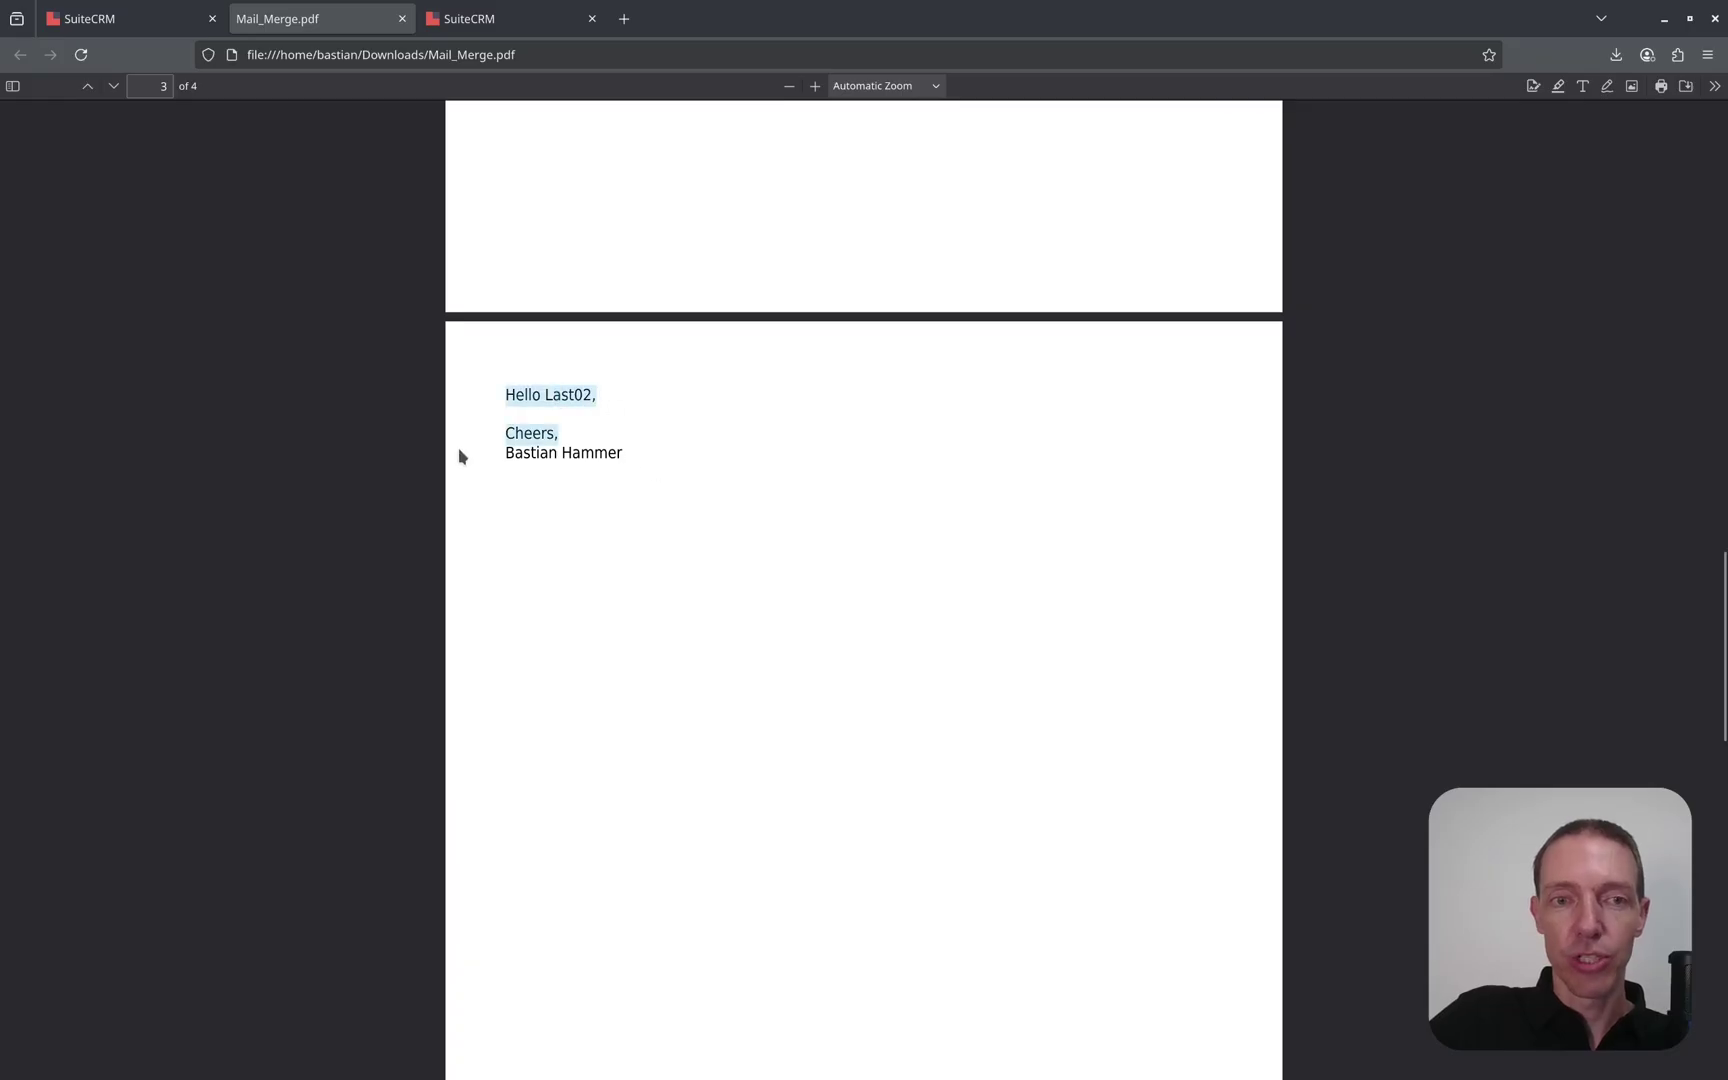
scroll(579, 474, down, 10)
scroll(640, 350, up, 1)
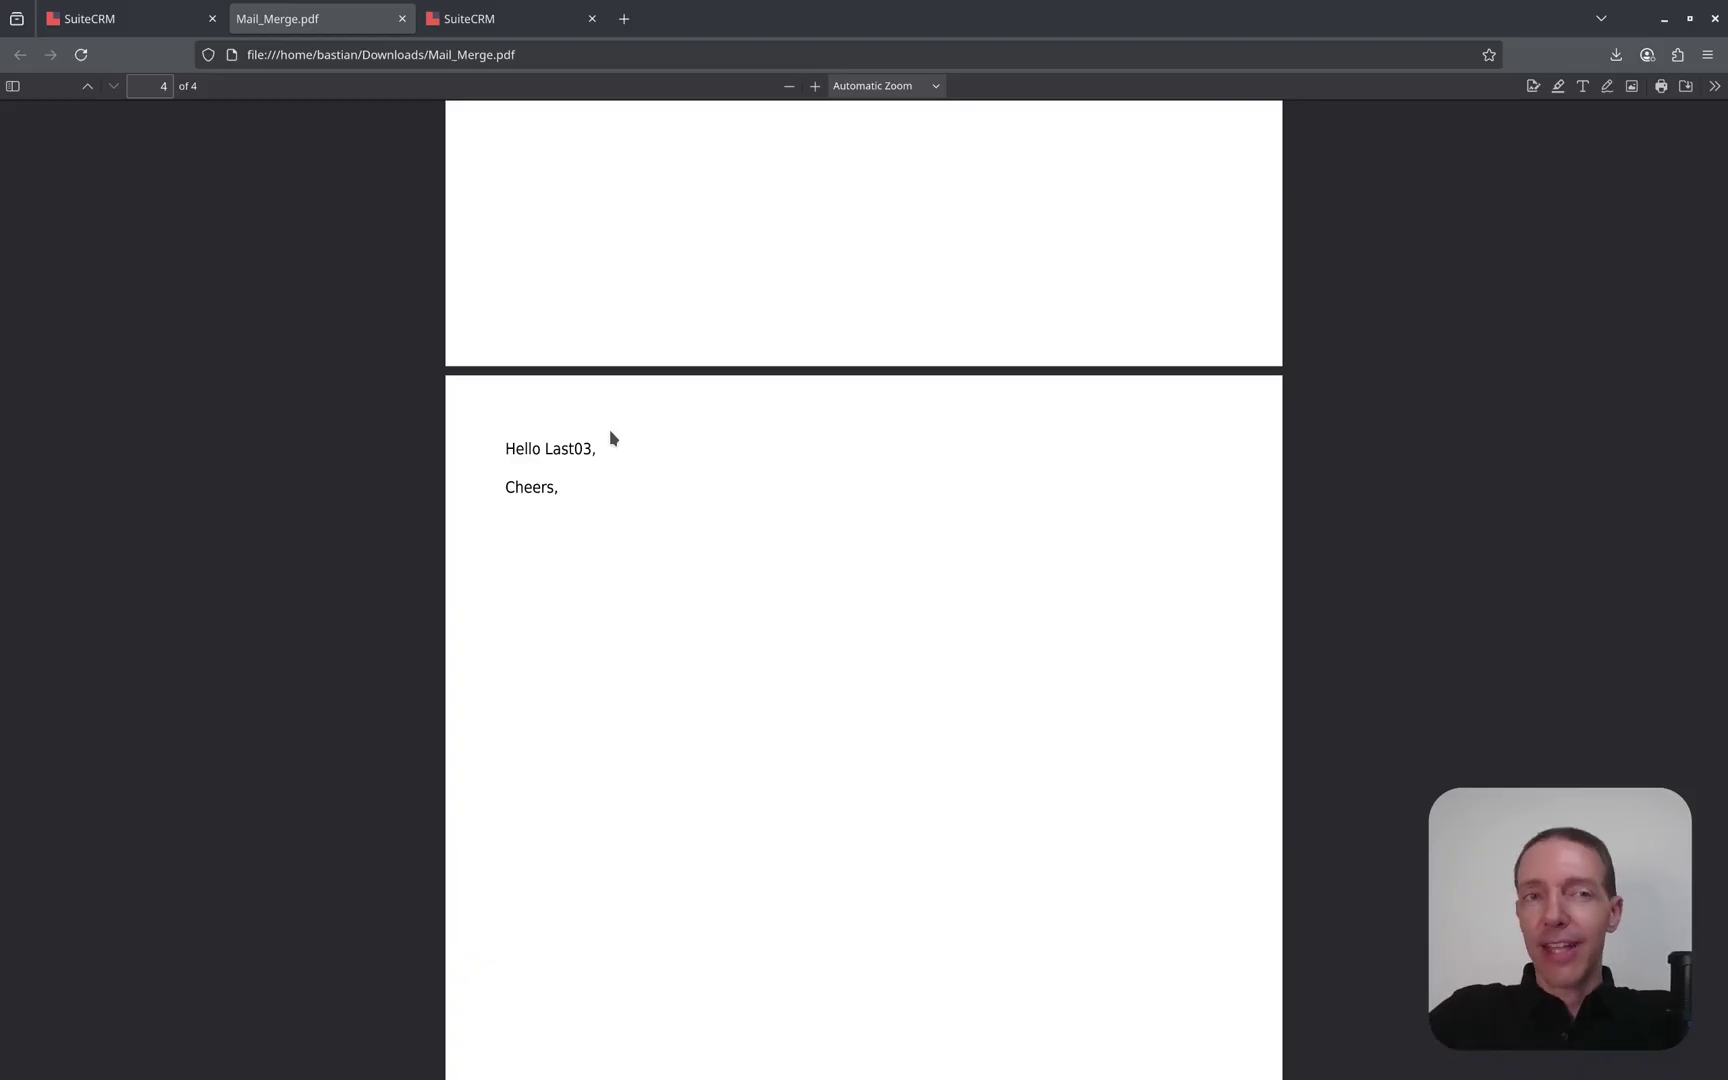
click(402, 18)
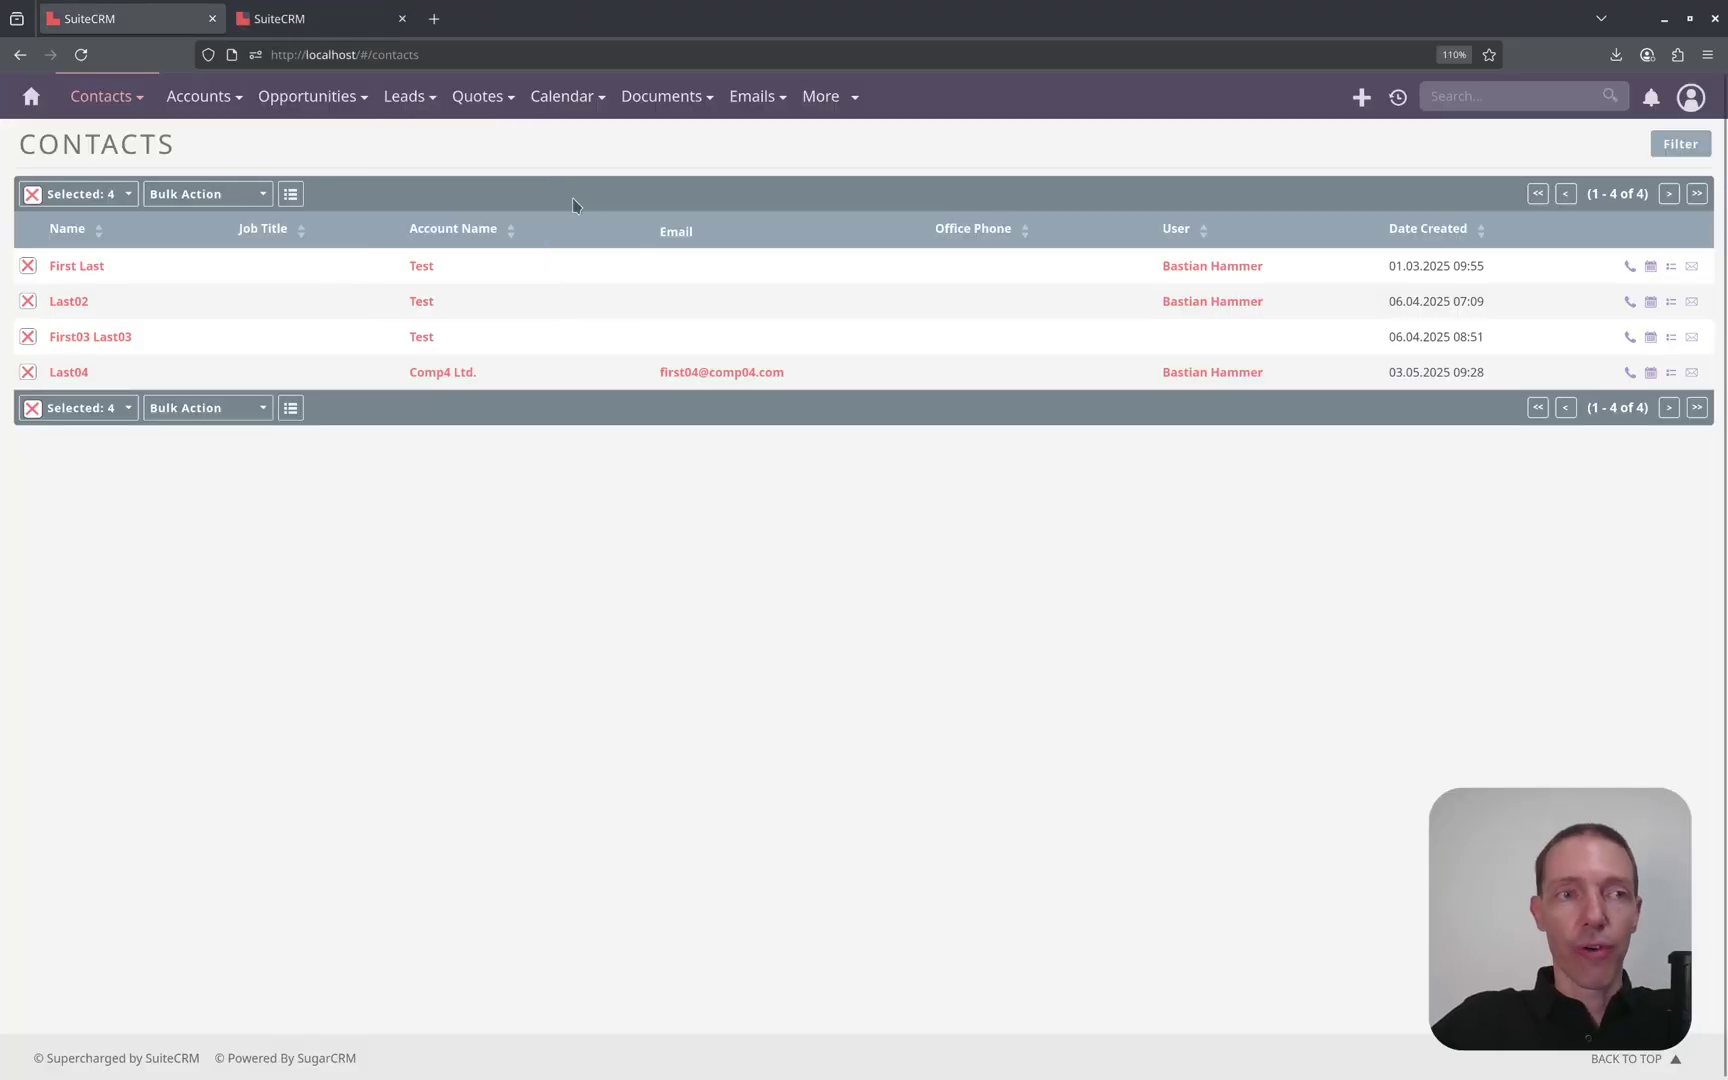
Step: Try to print the contacts as PDF with all records selected, and go back to selecting only this page's contacts
click(131, 194)
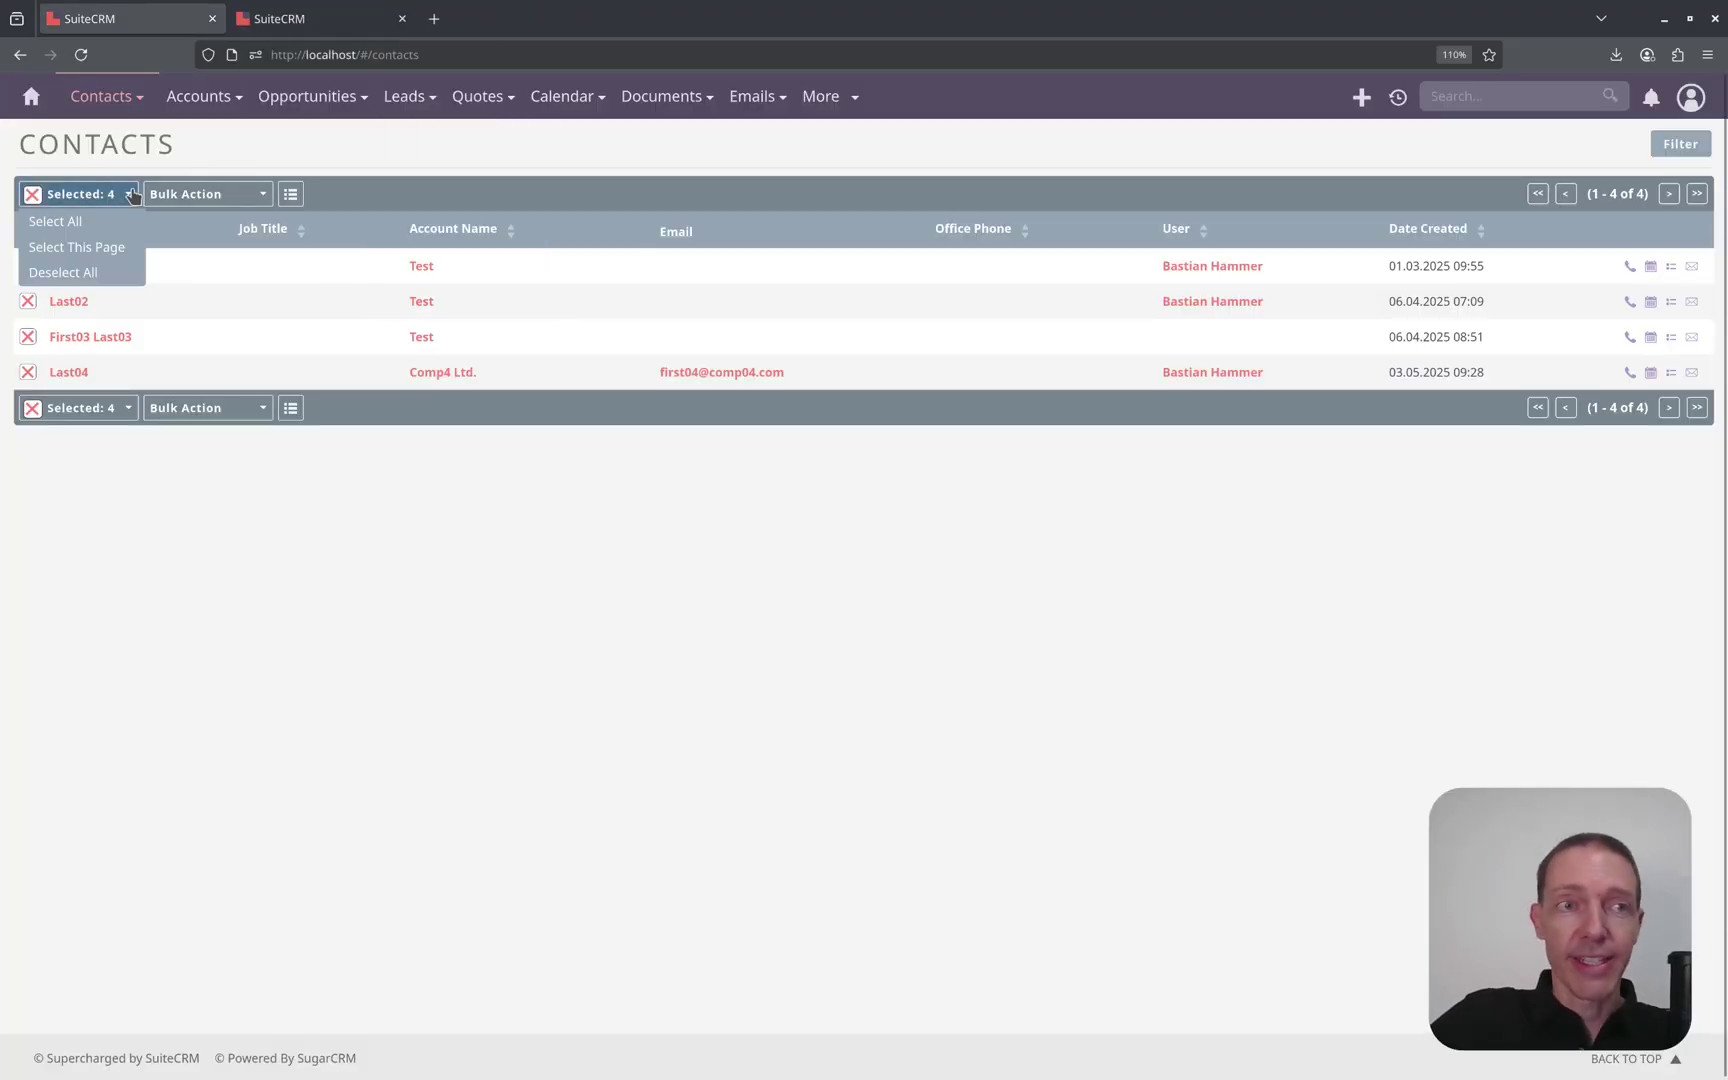
click(91, 224)
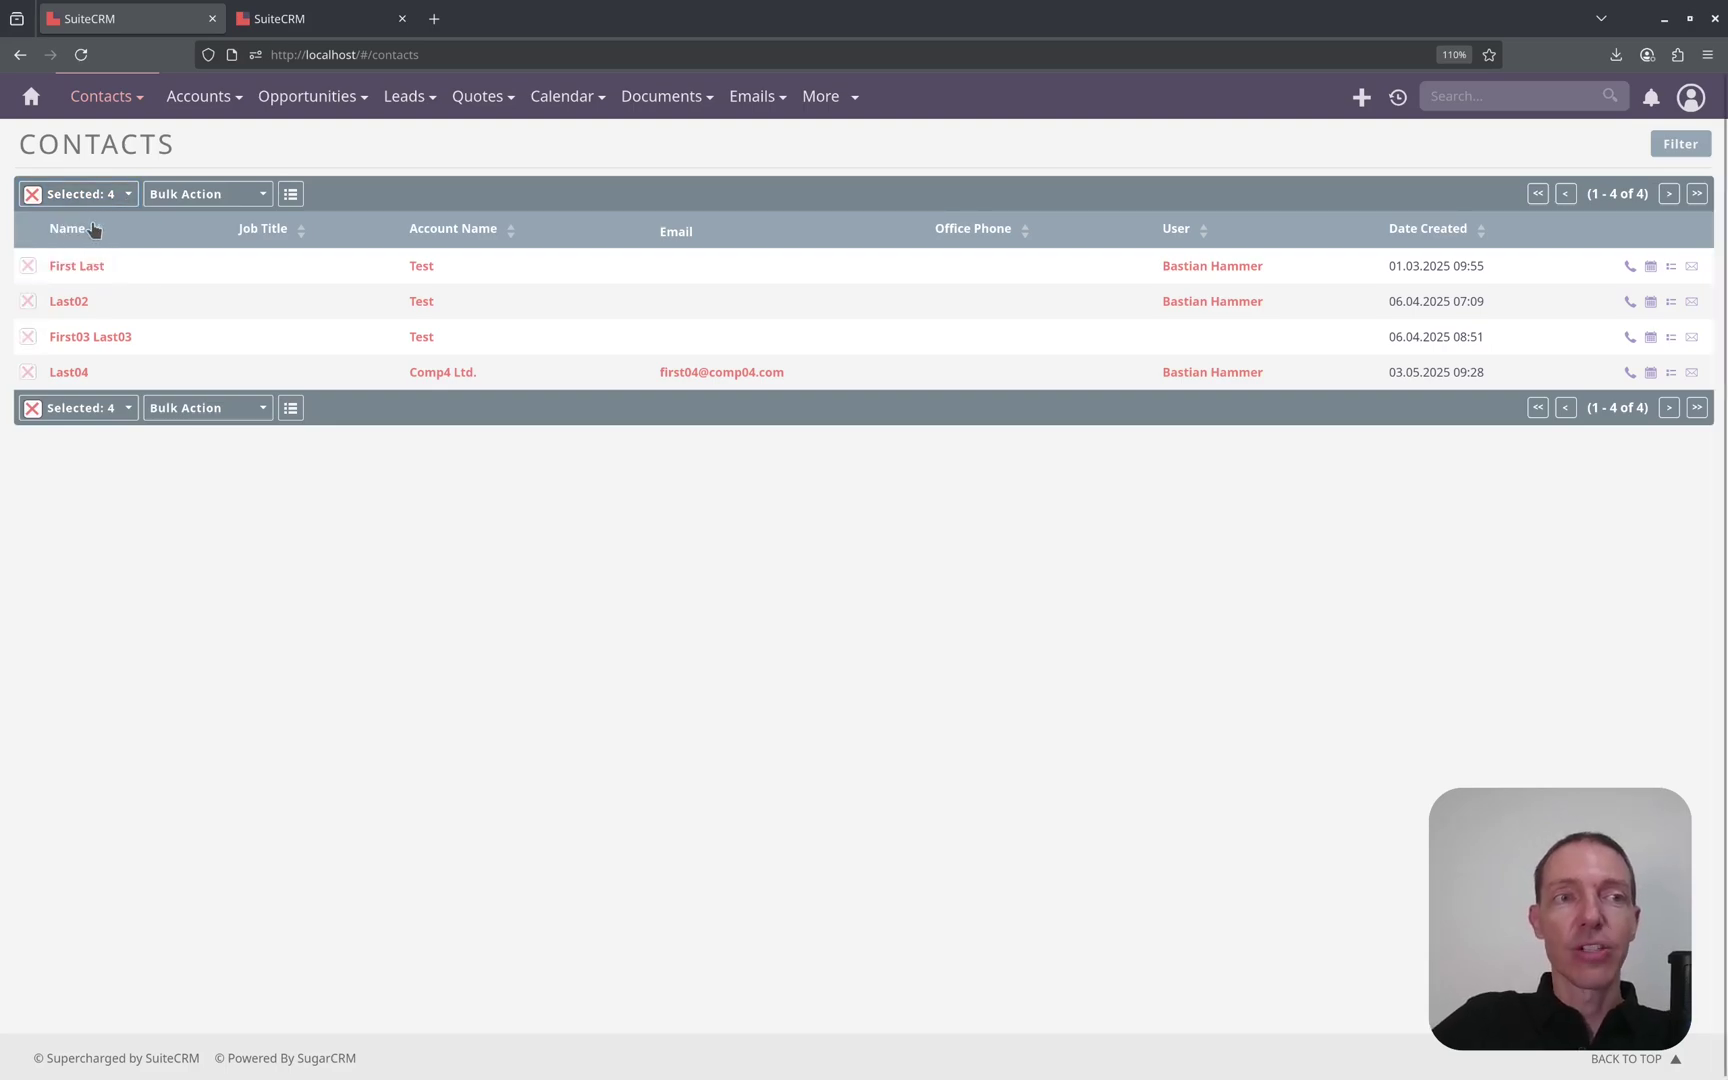
click(258, 194)
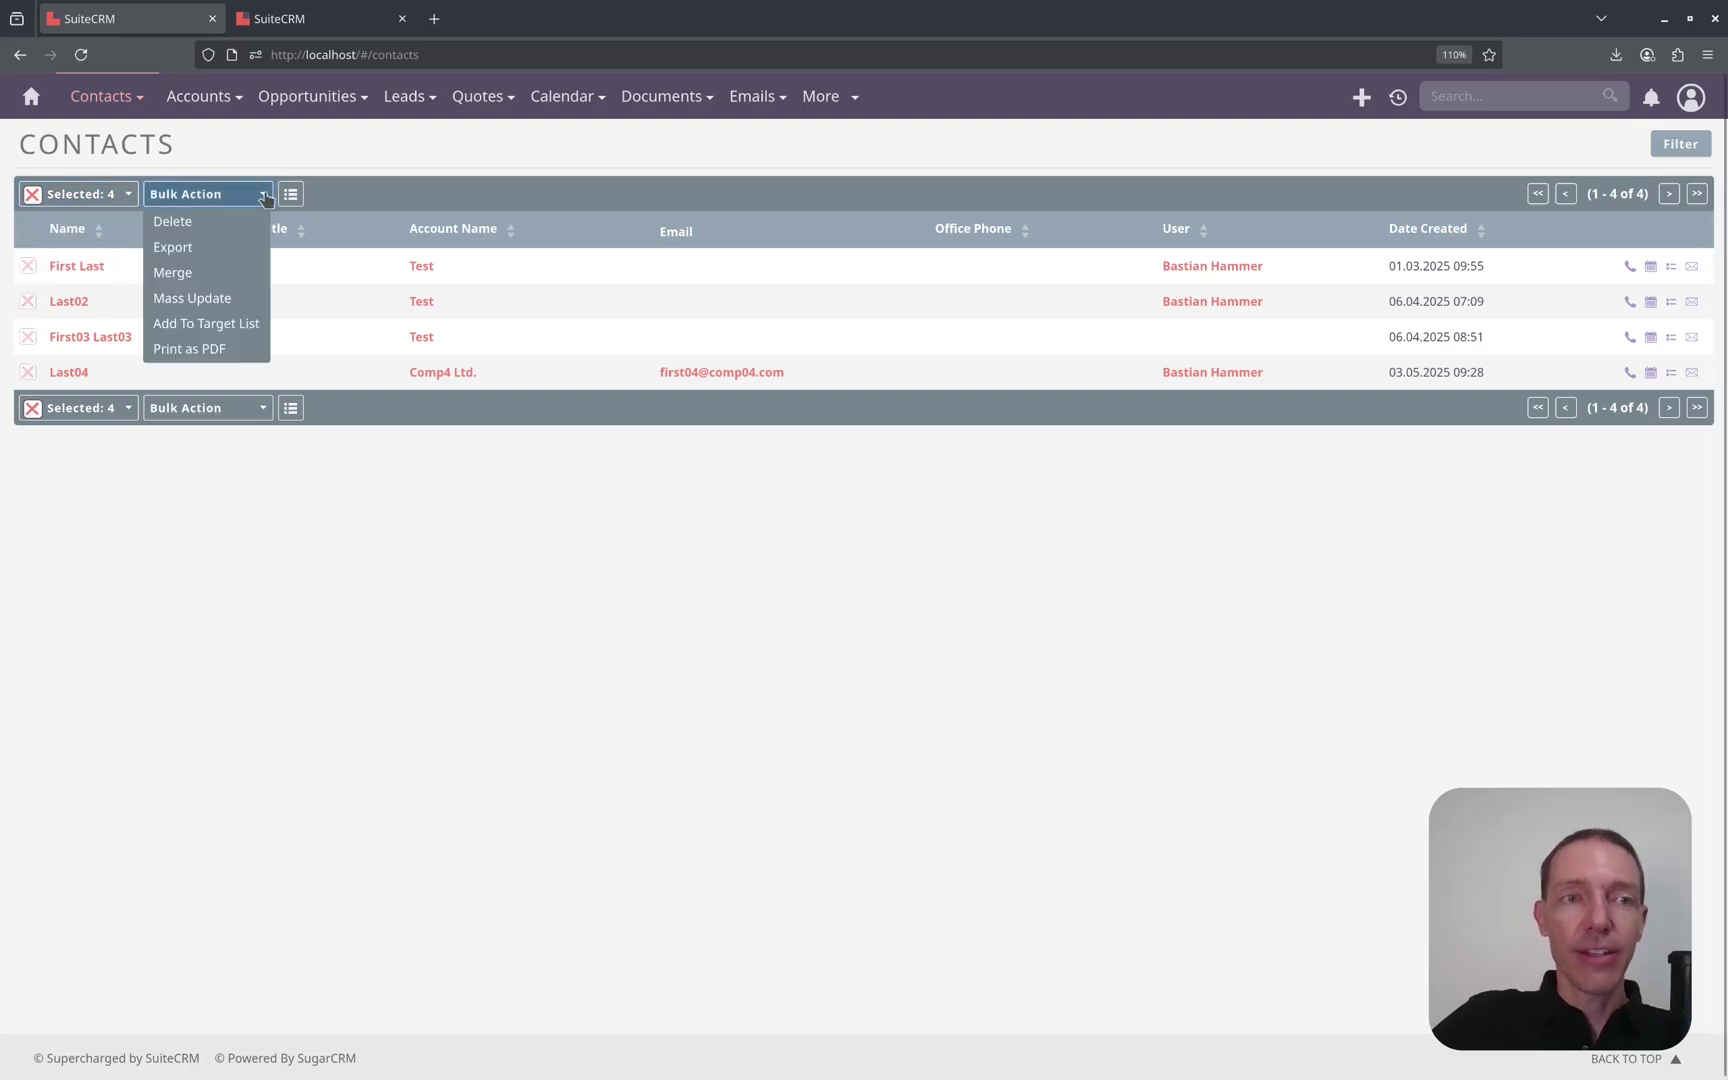
click(214, 350)
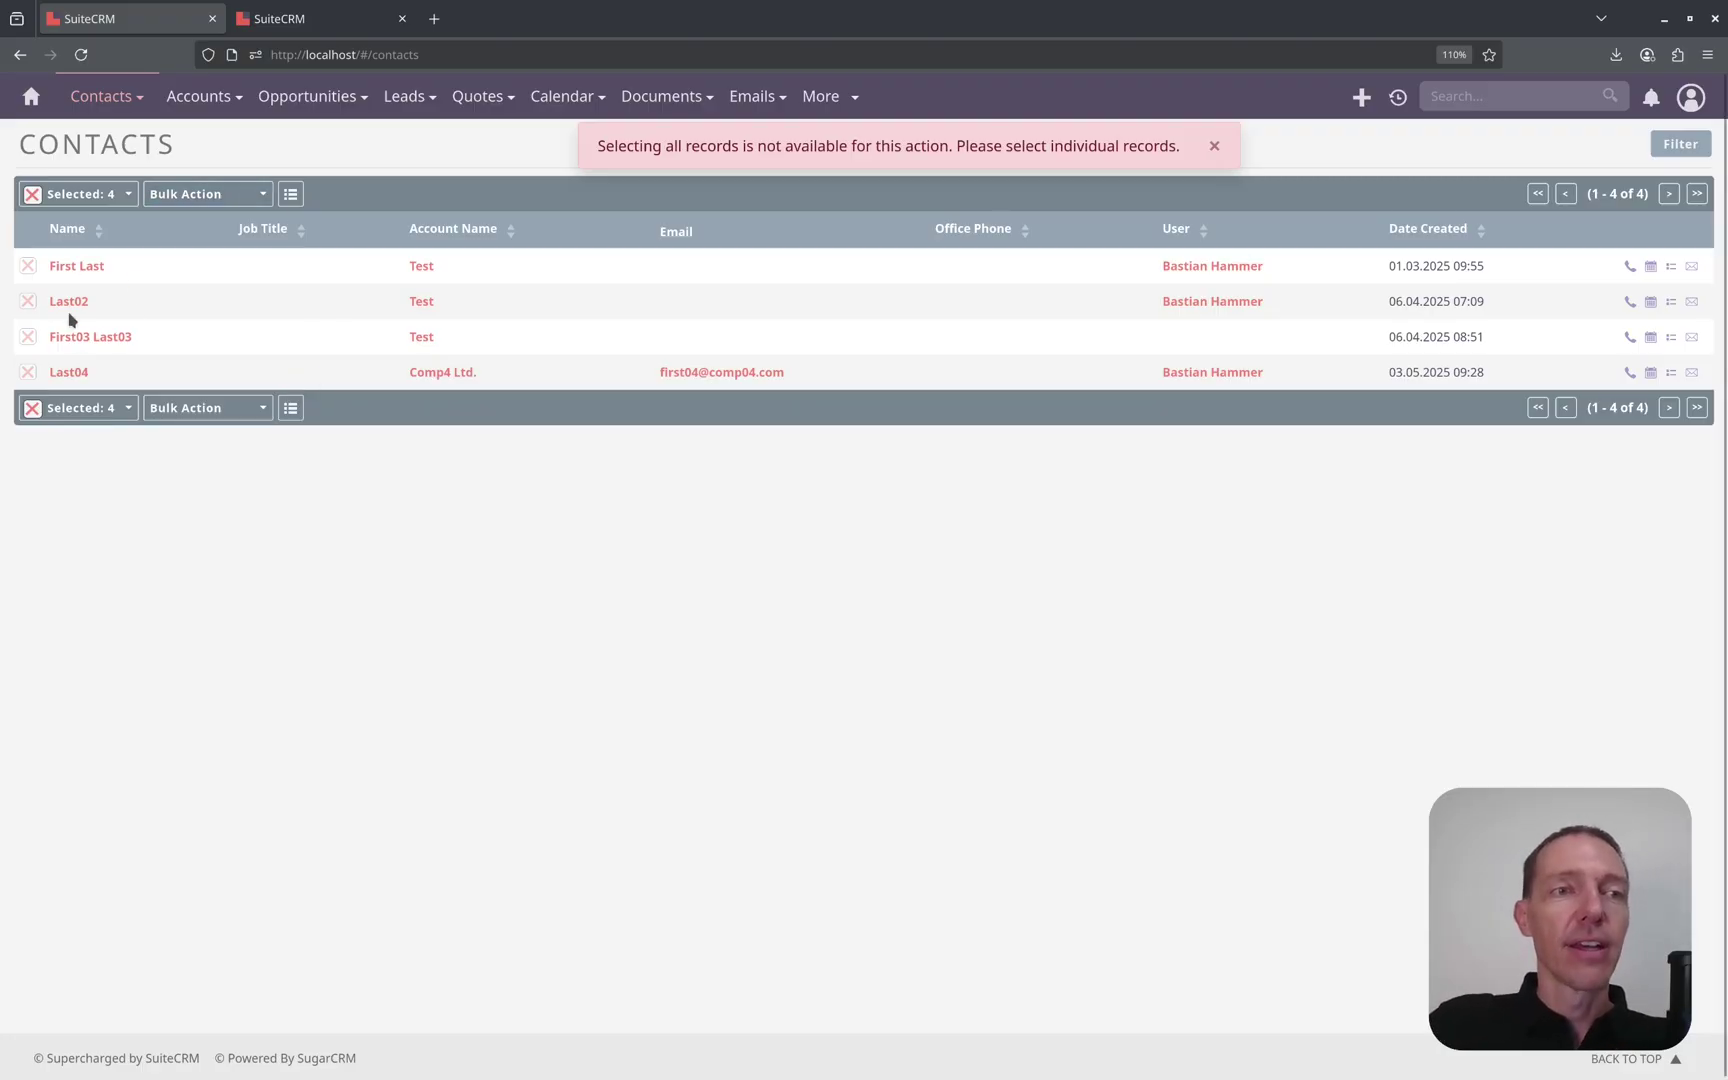
click(1214, 146)
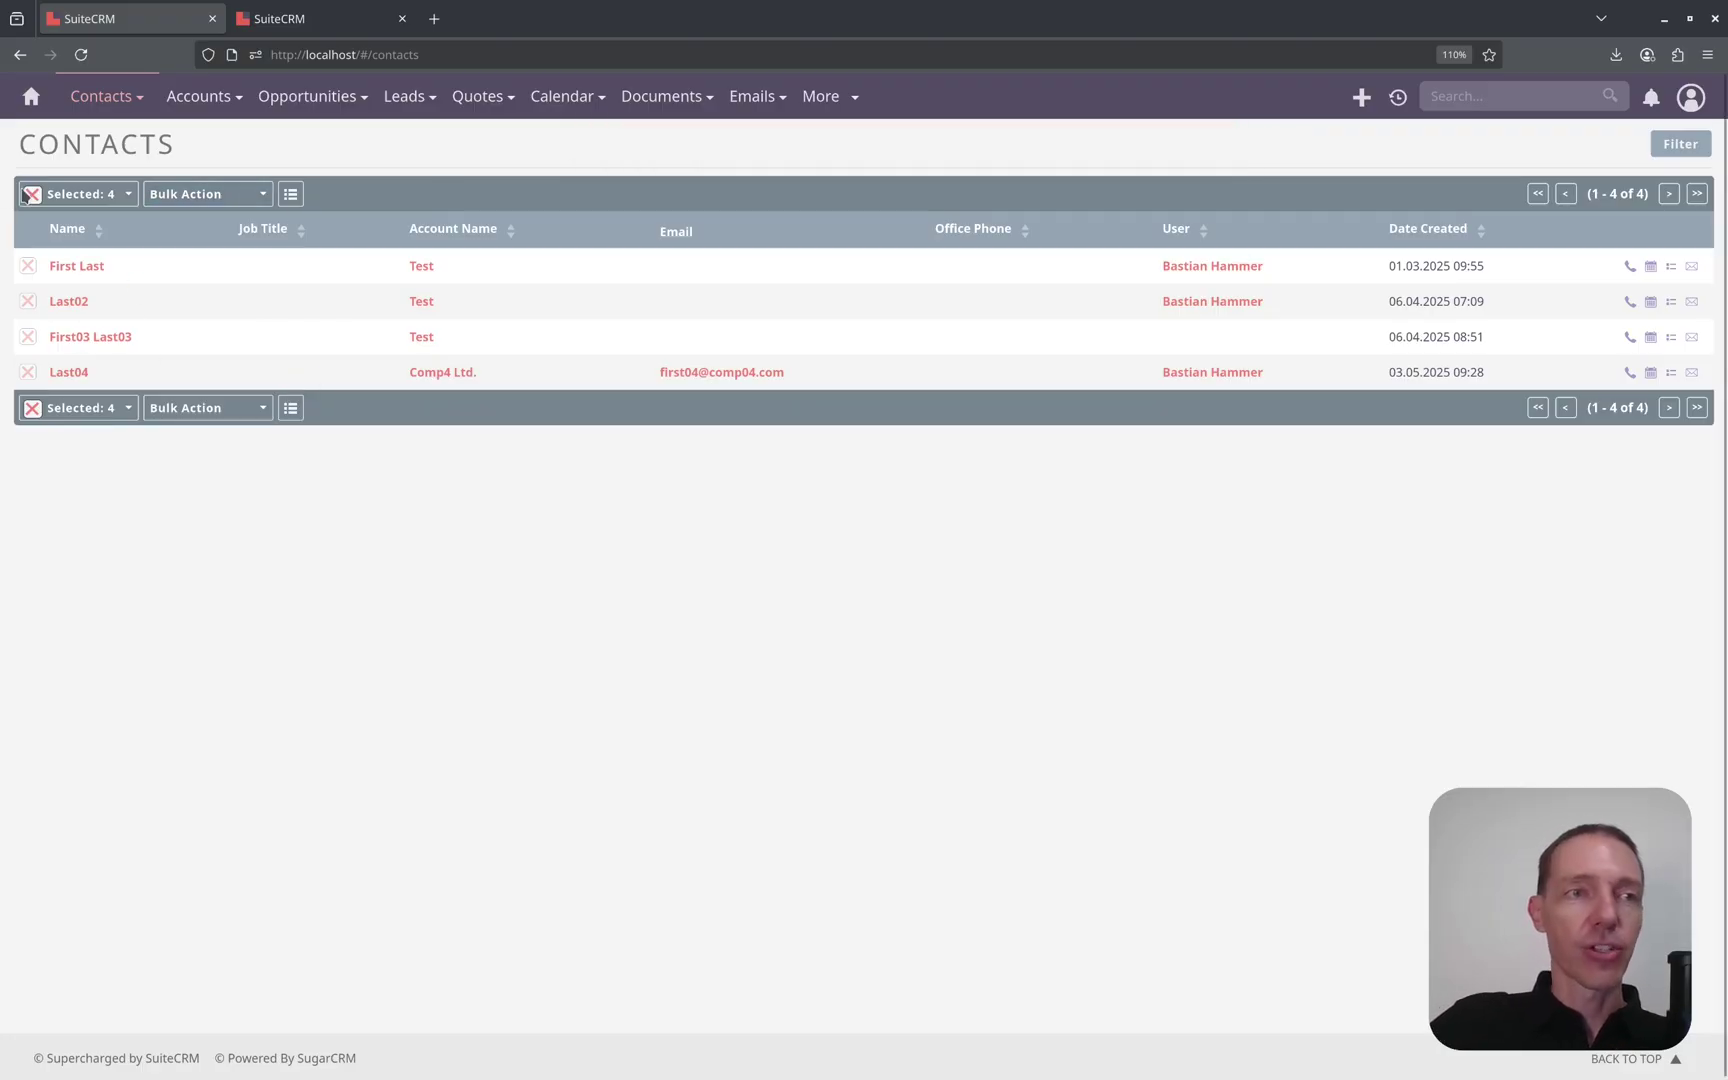
click(127, 194)
click(113, 247)
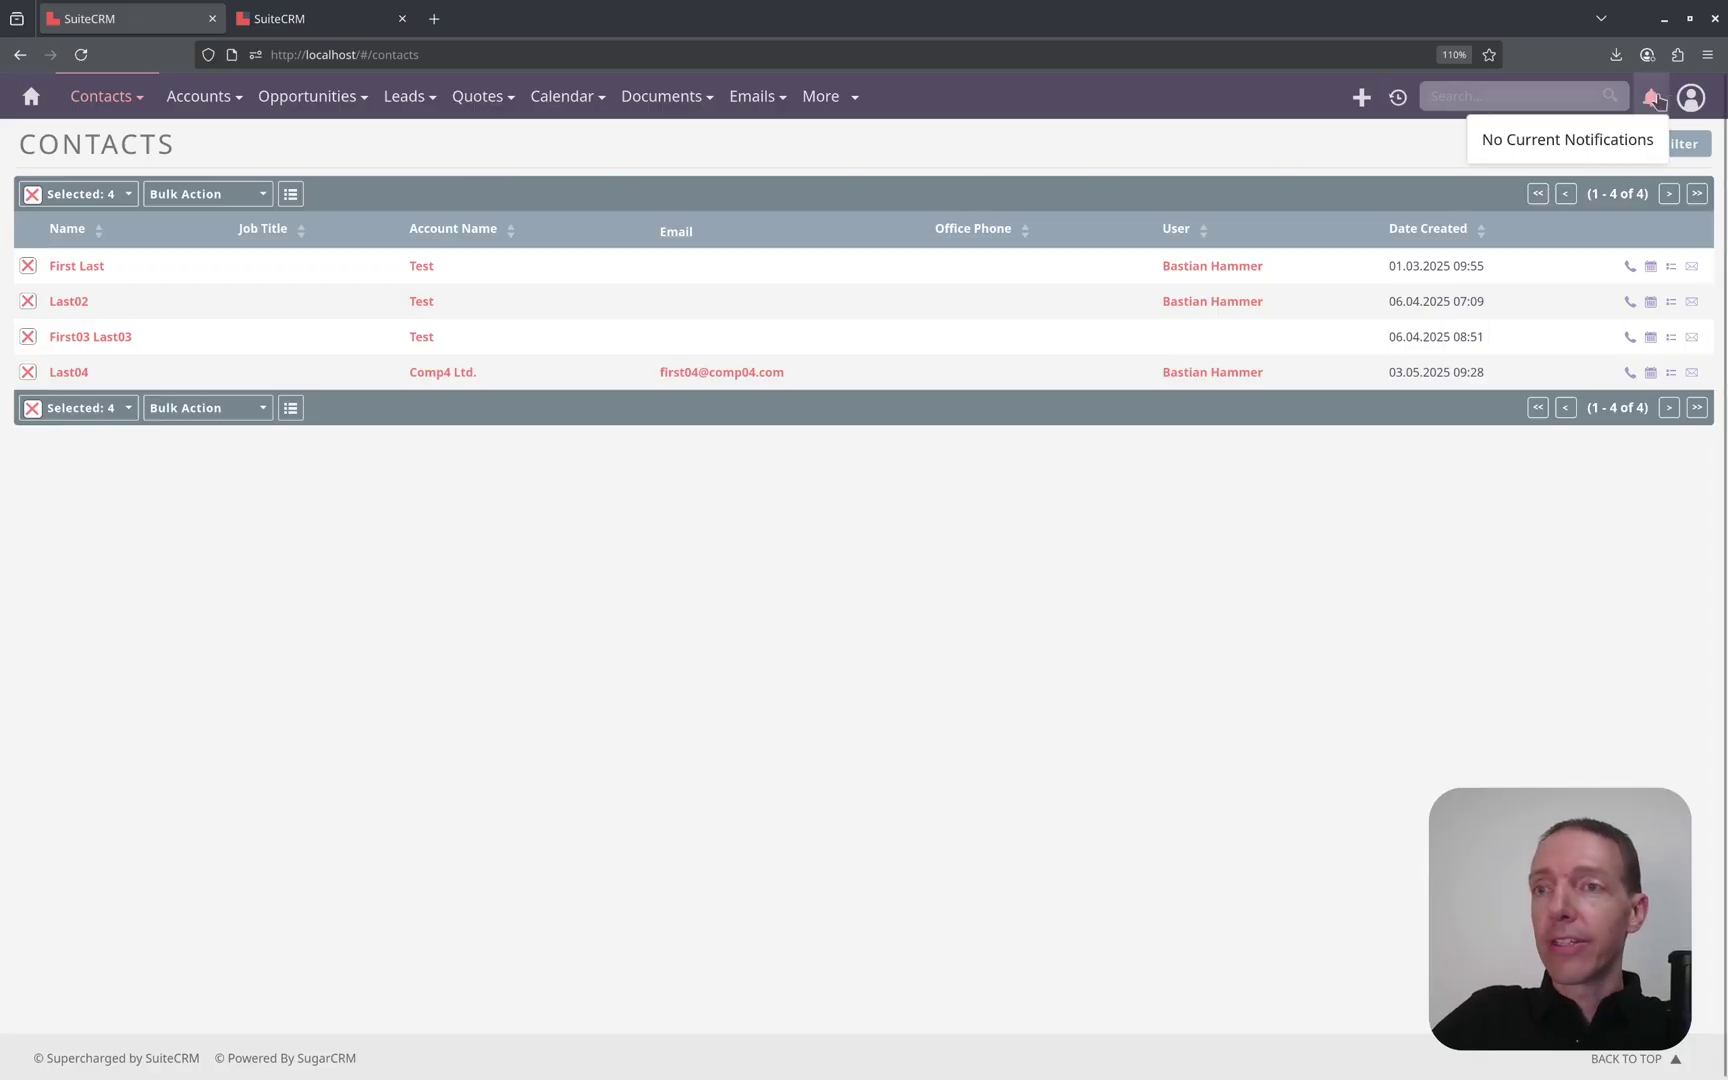
Step: Set Listview Items Per Page to 250 in the administration System Settings and save the settings
click(1690, 97)
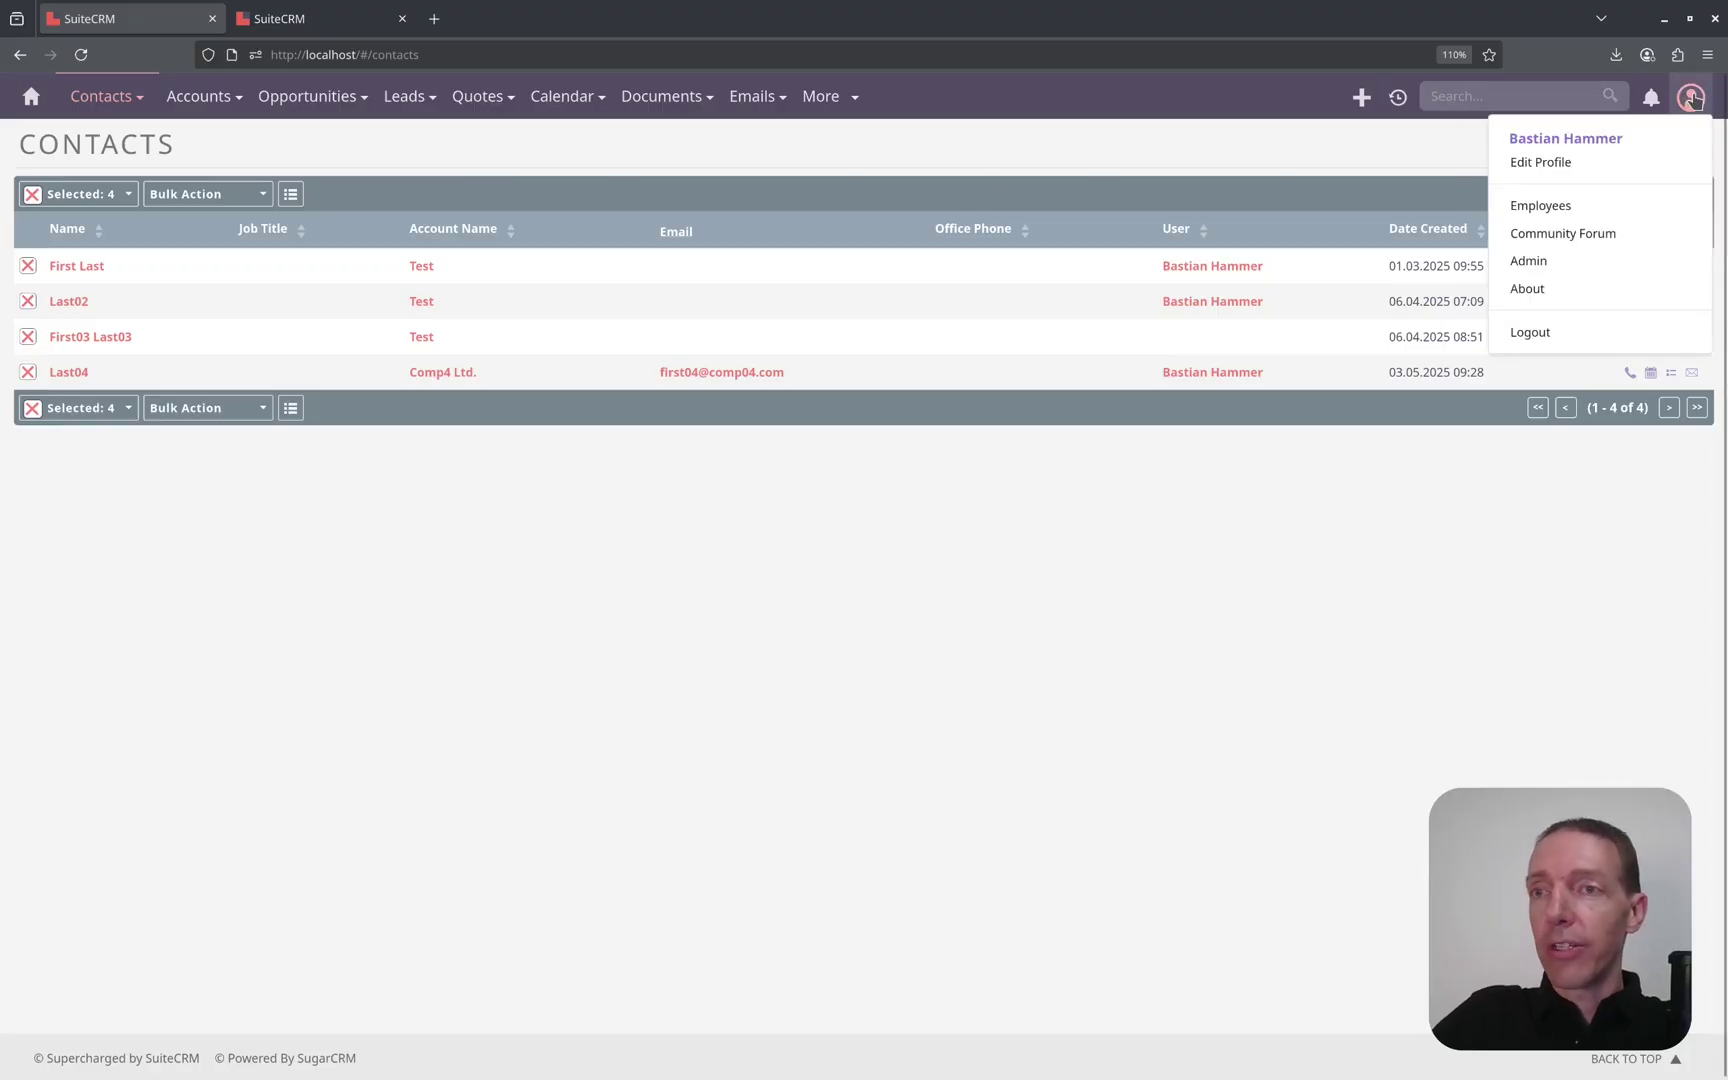
click(1532, 261)
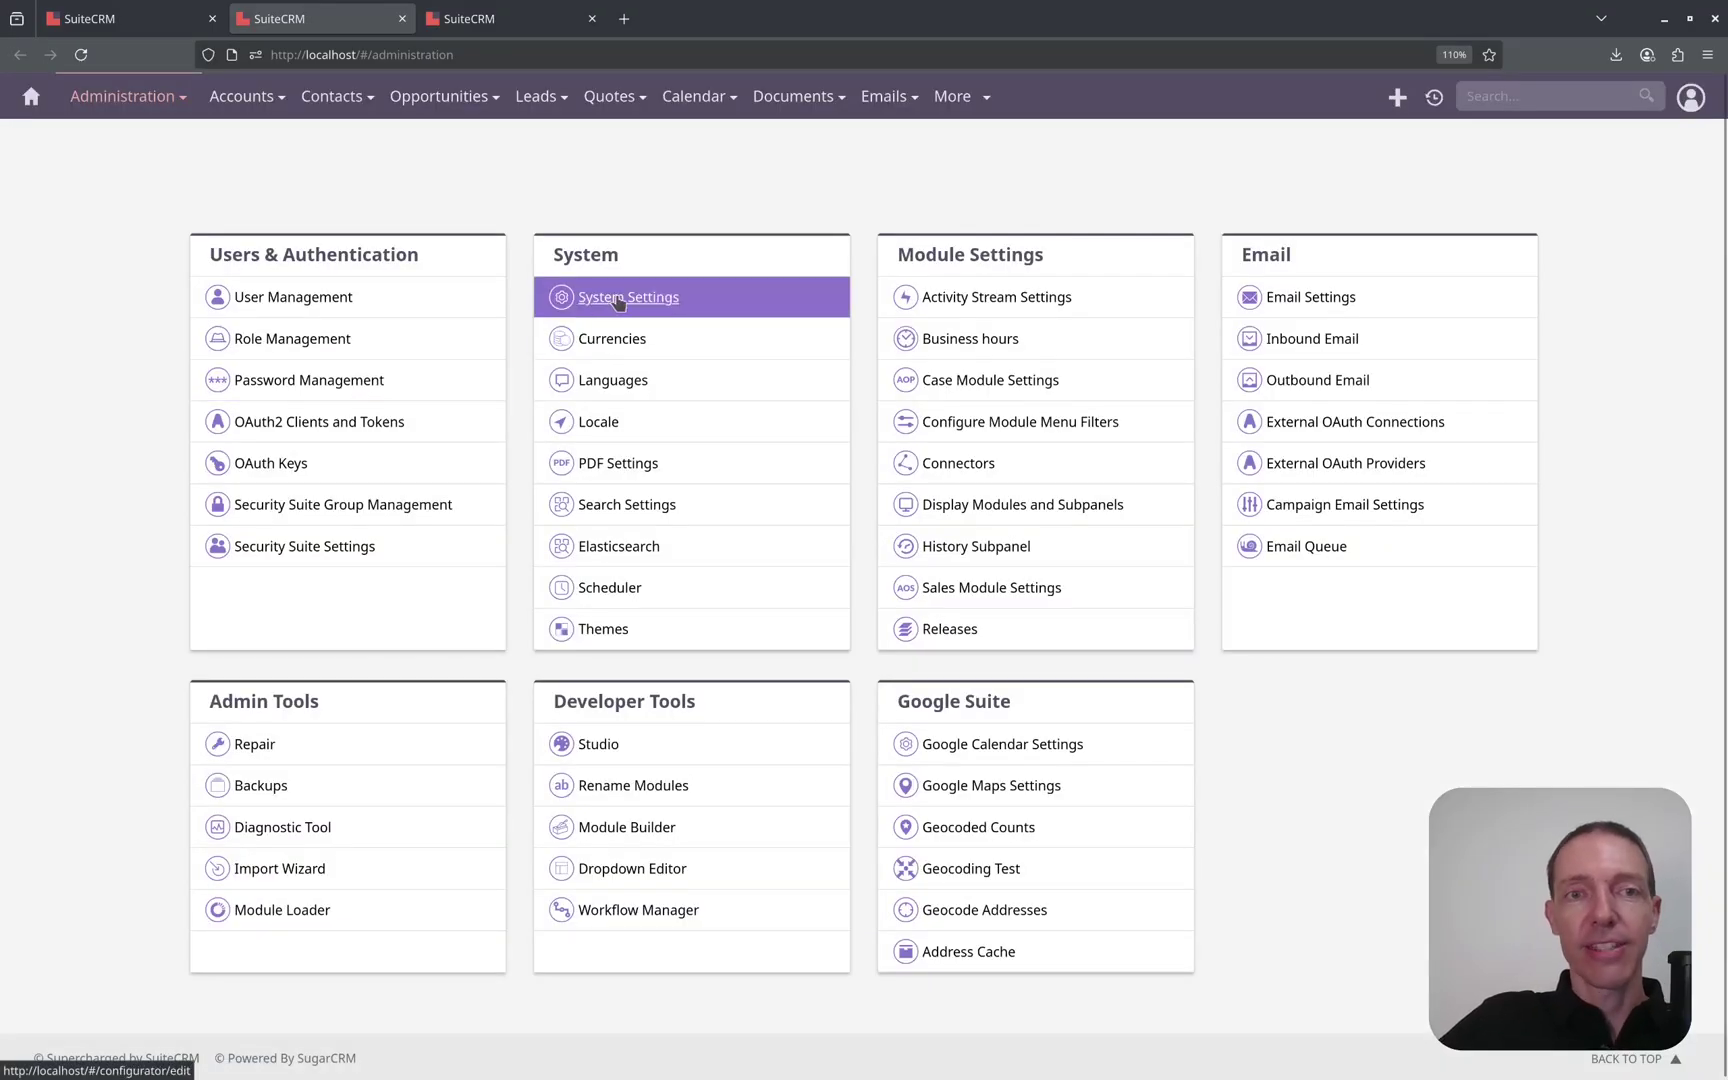
click(619, 299)
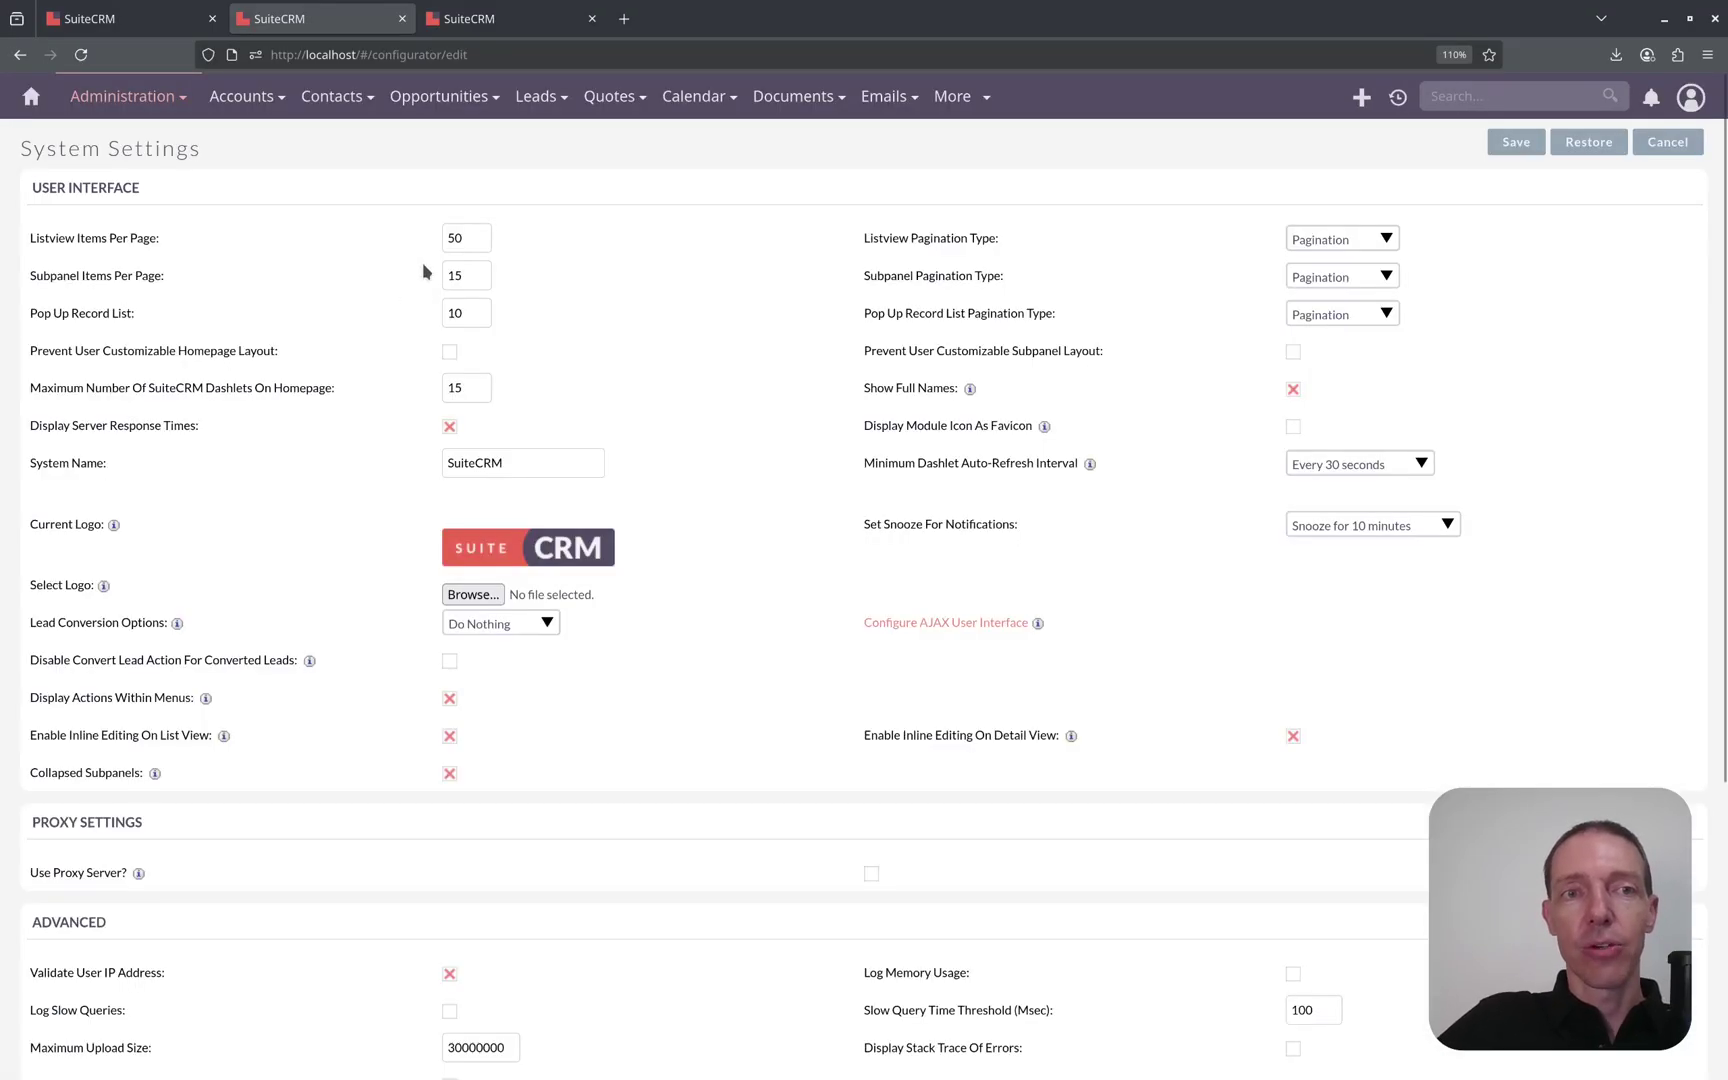
click(456, 238)
click(448, 238)
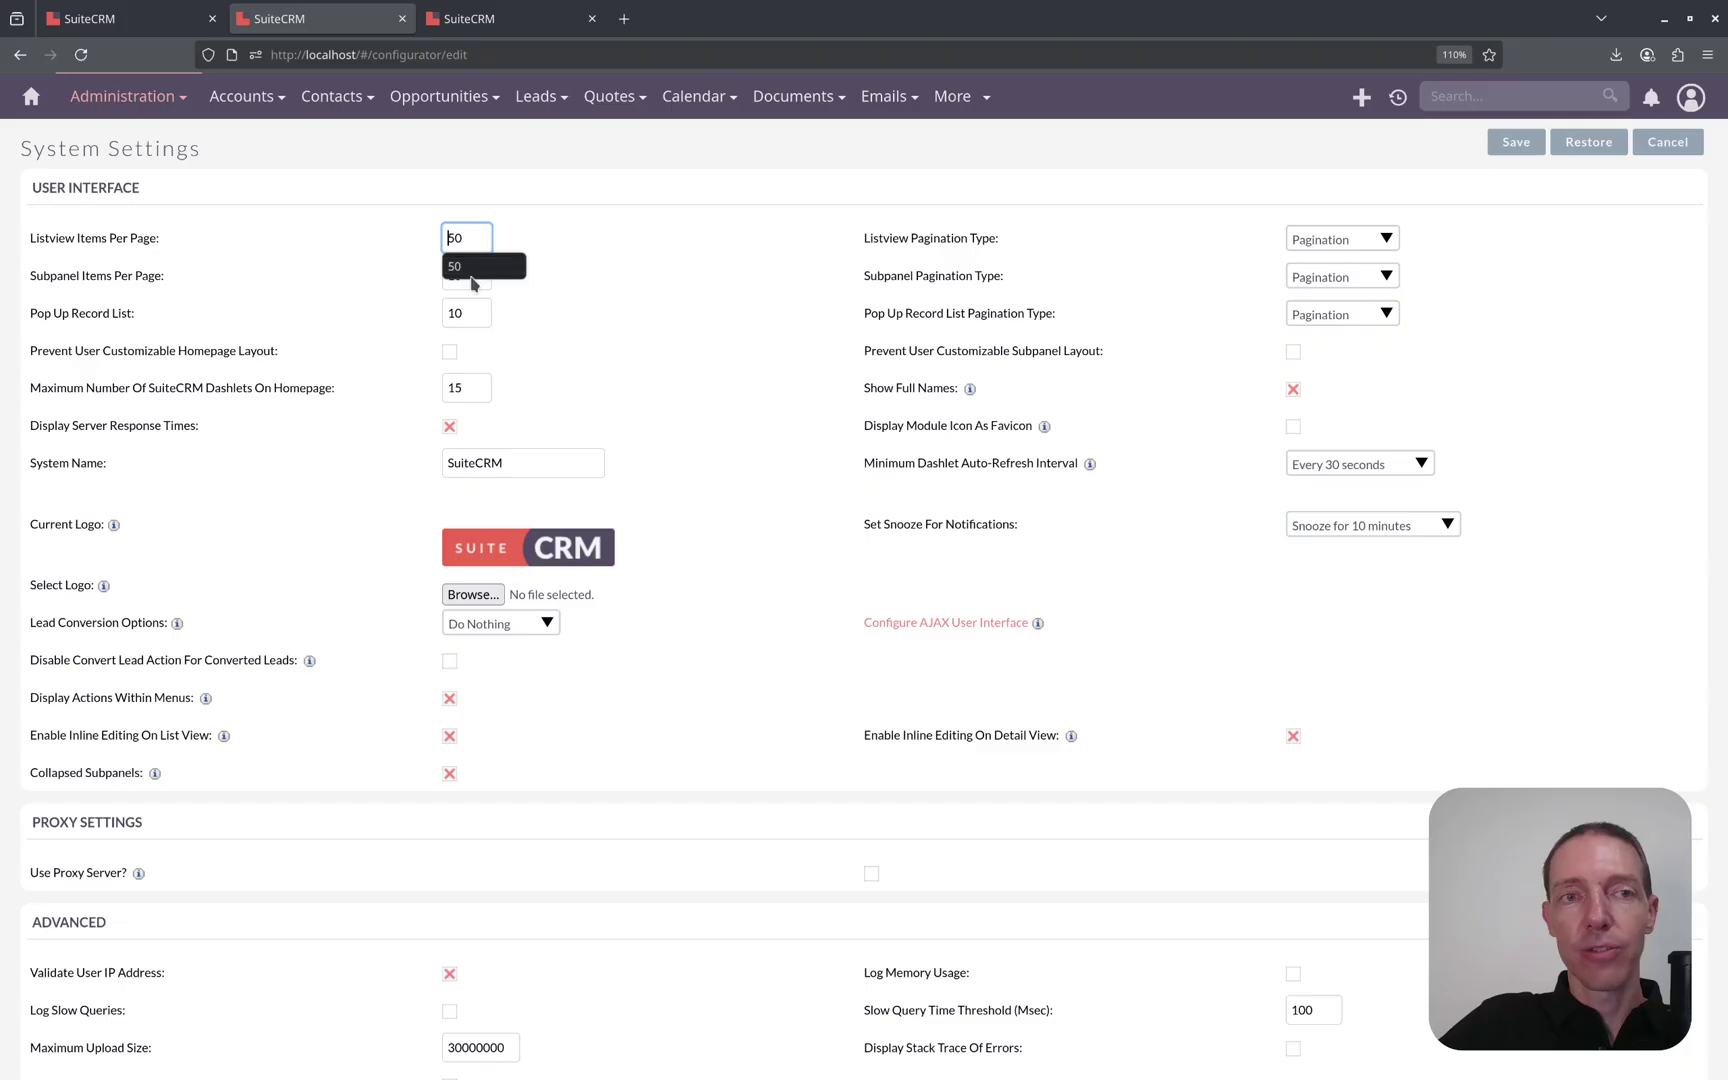
text(2)
click(1516, 142)
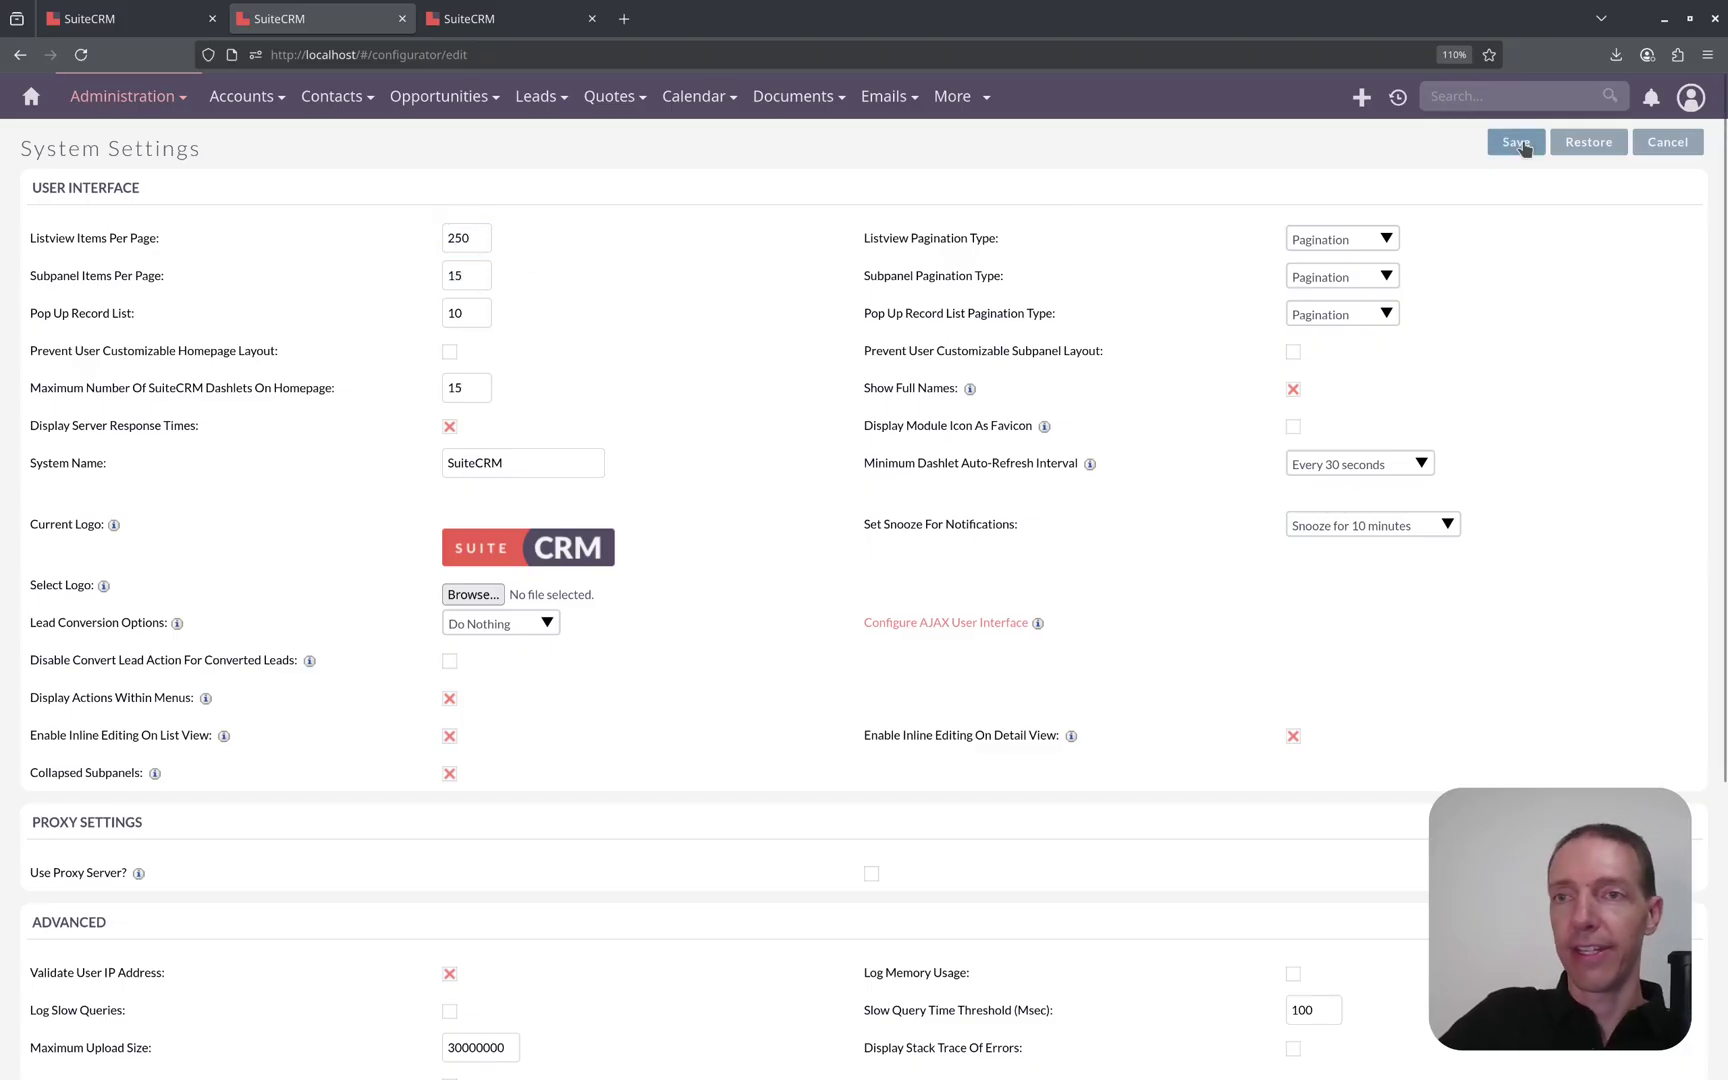
Step: Return to the contacts list, select all contacts on the page again and check the bulk actions offered
click(172, 33)
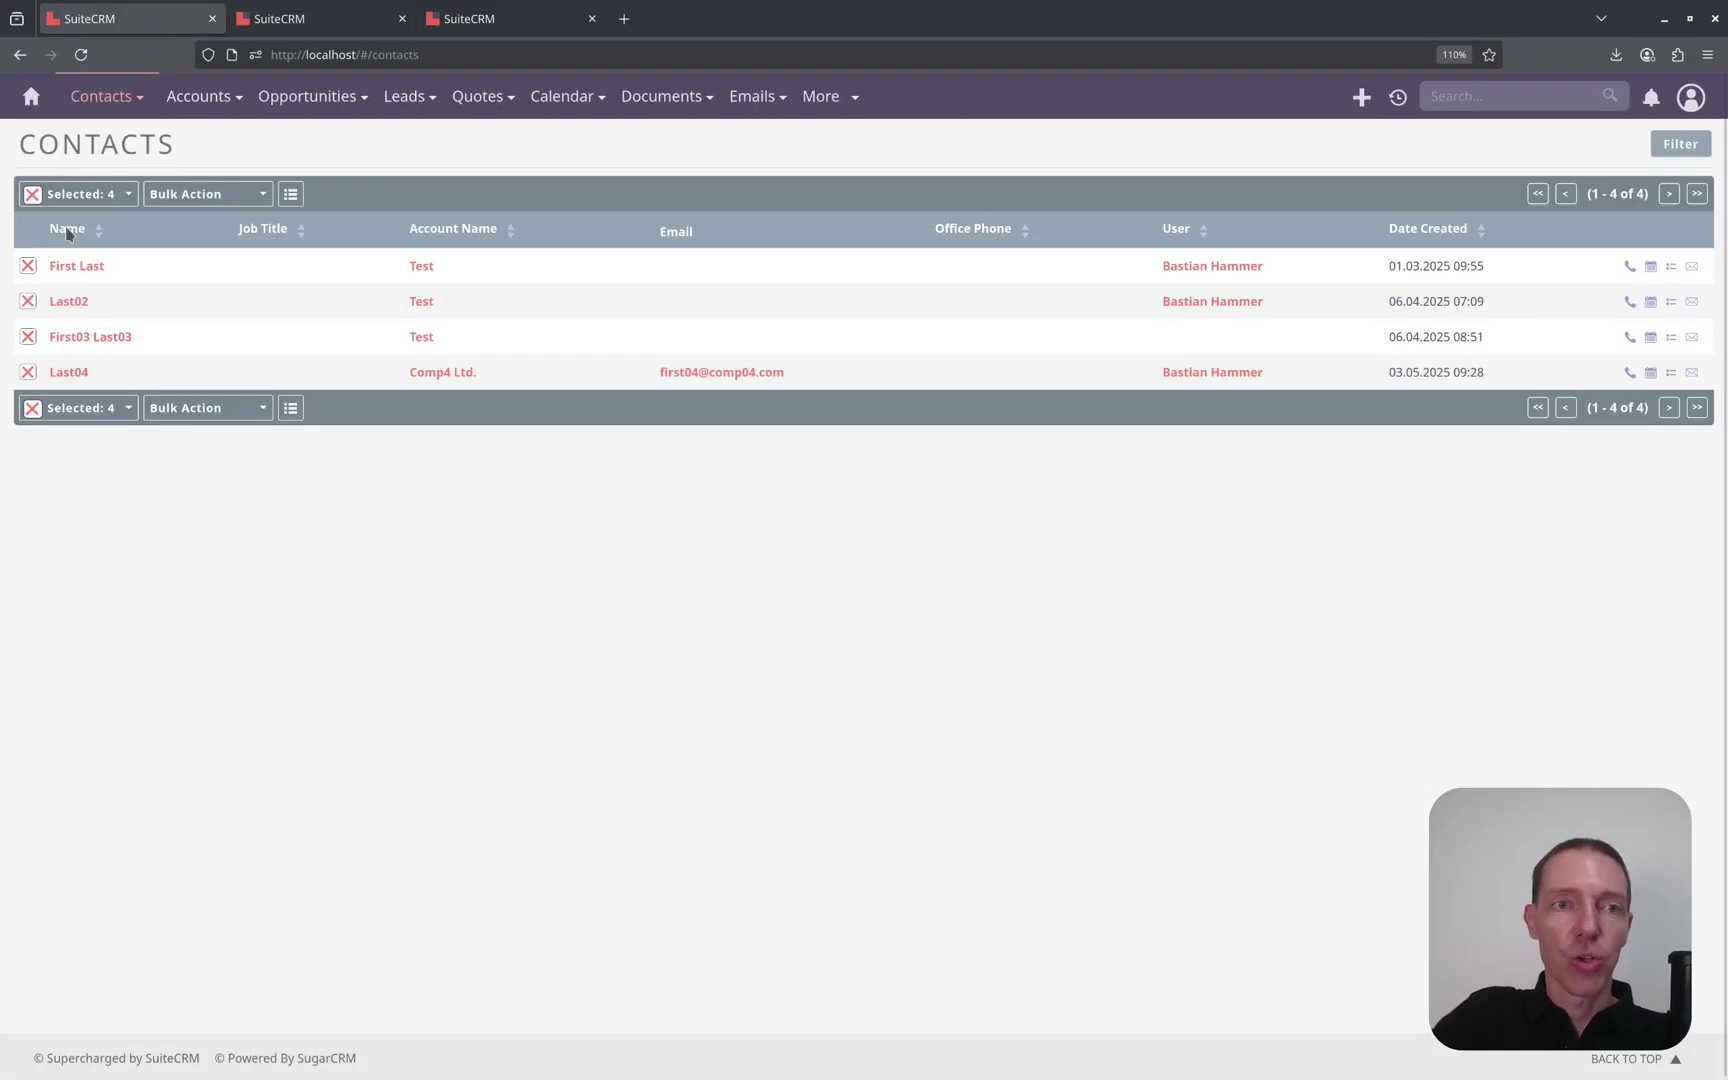
click(387, 113)
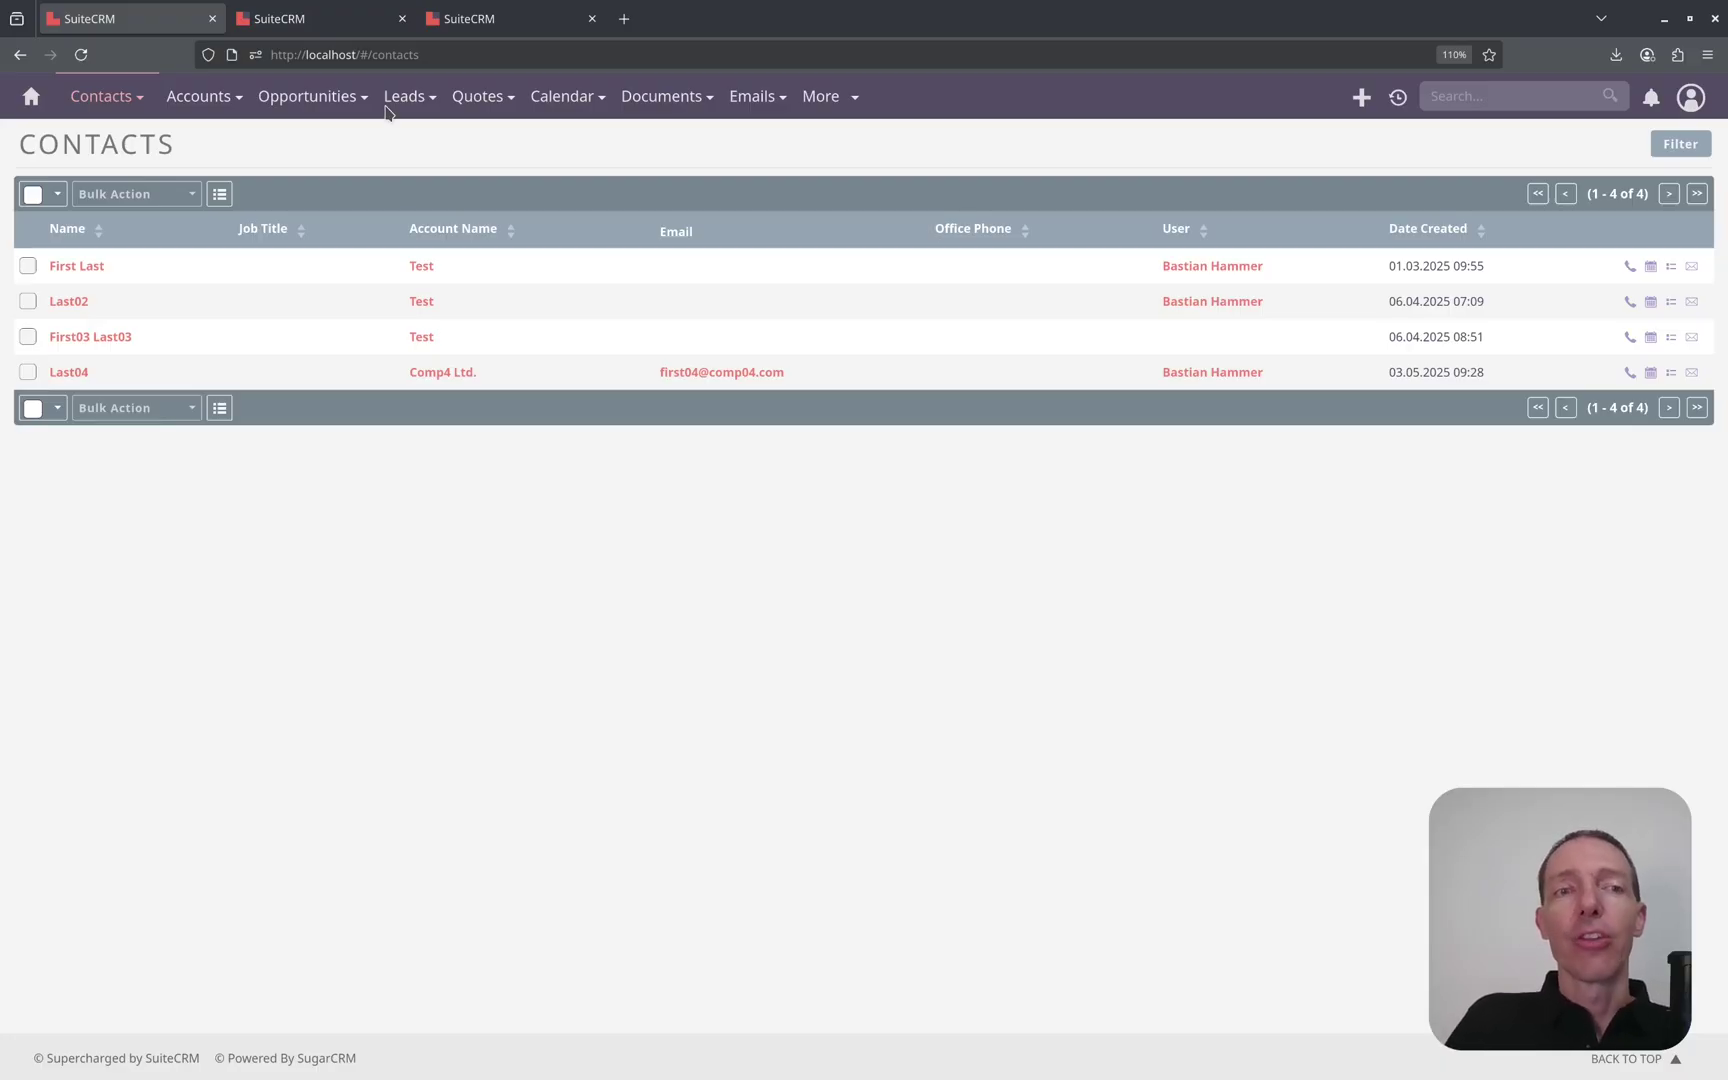
click(46, 197)
click(52, 249)
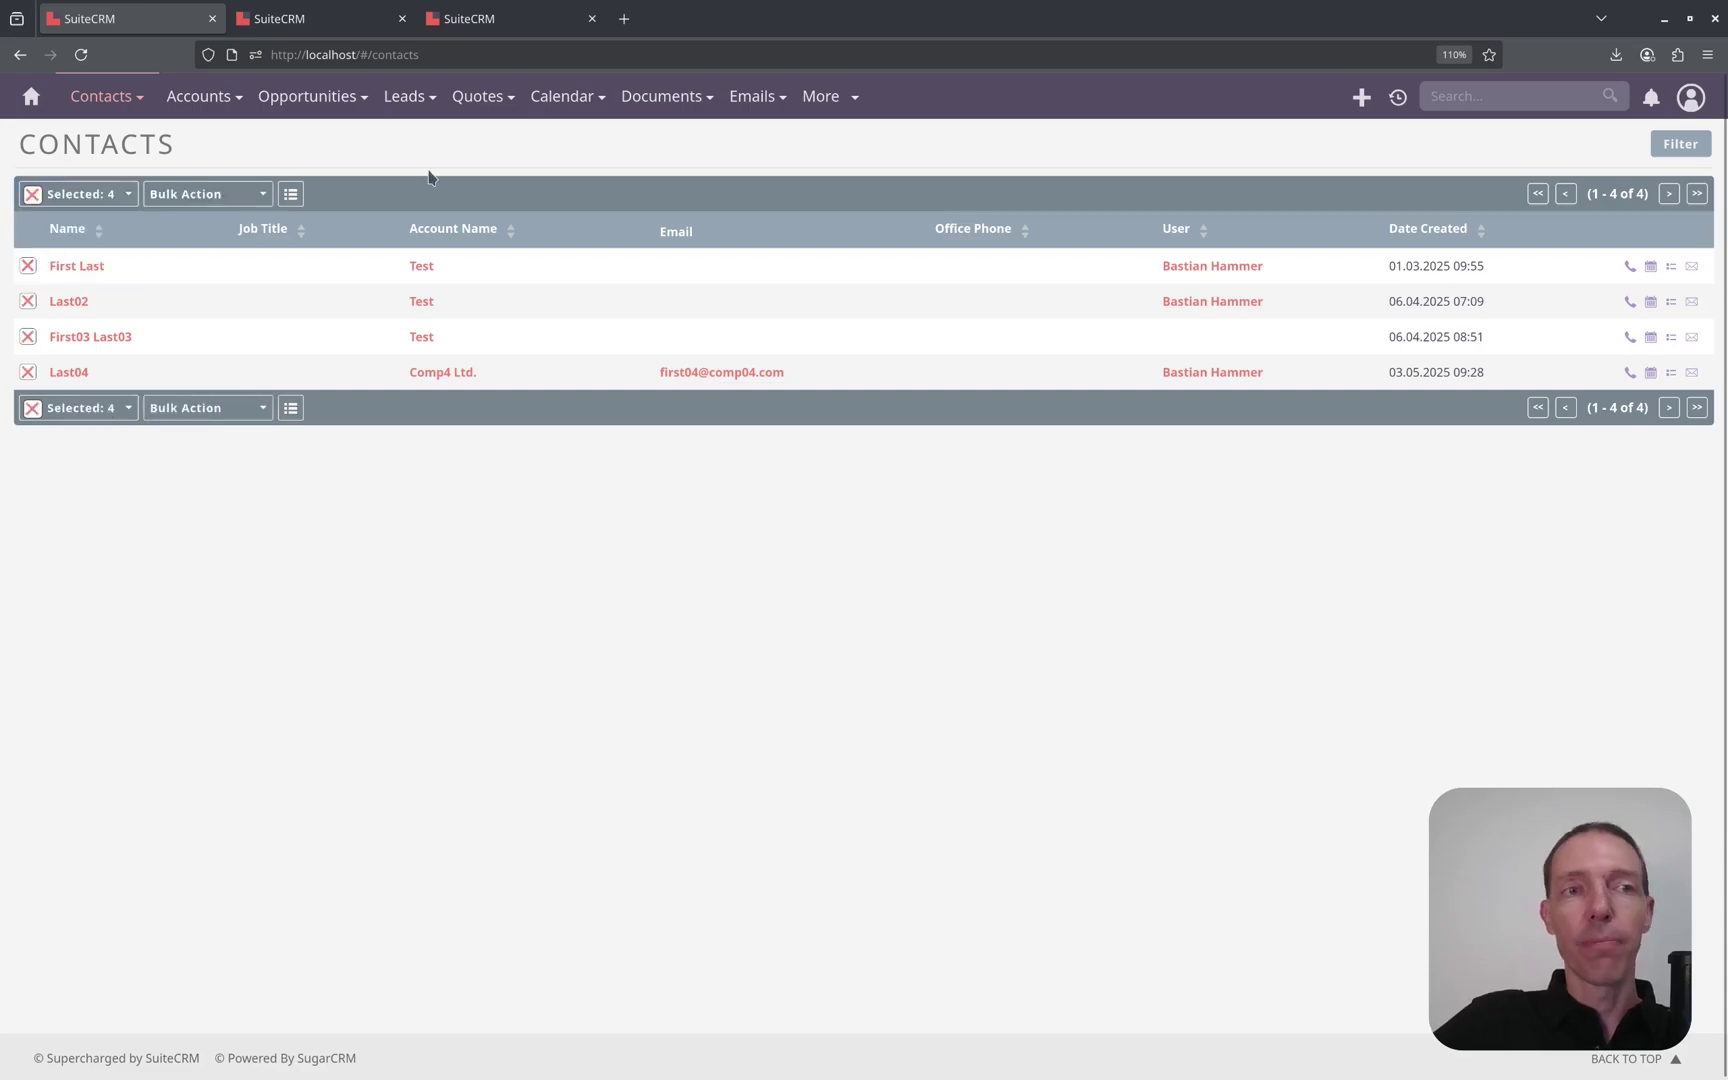
click(252, 198)
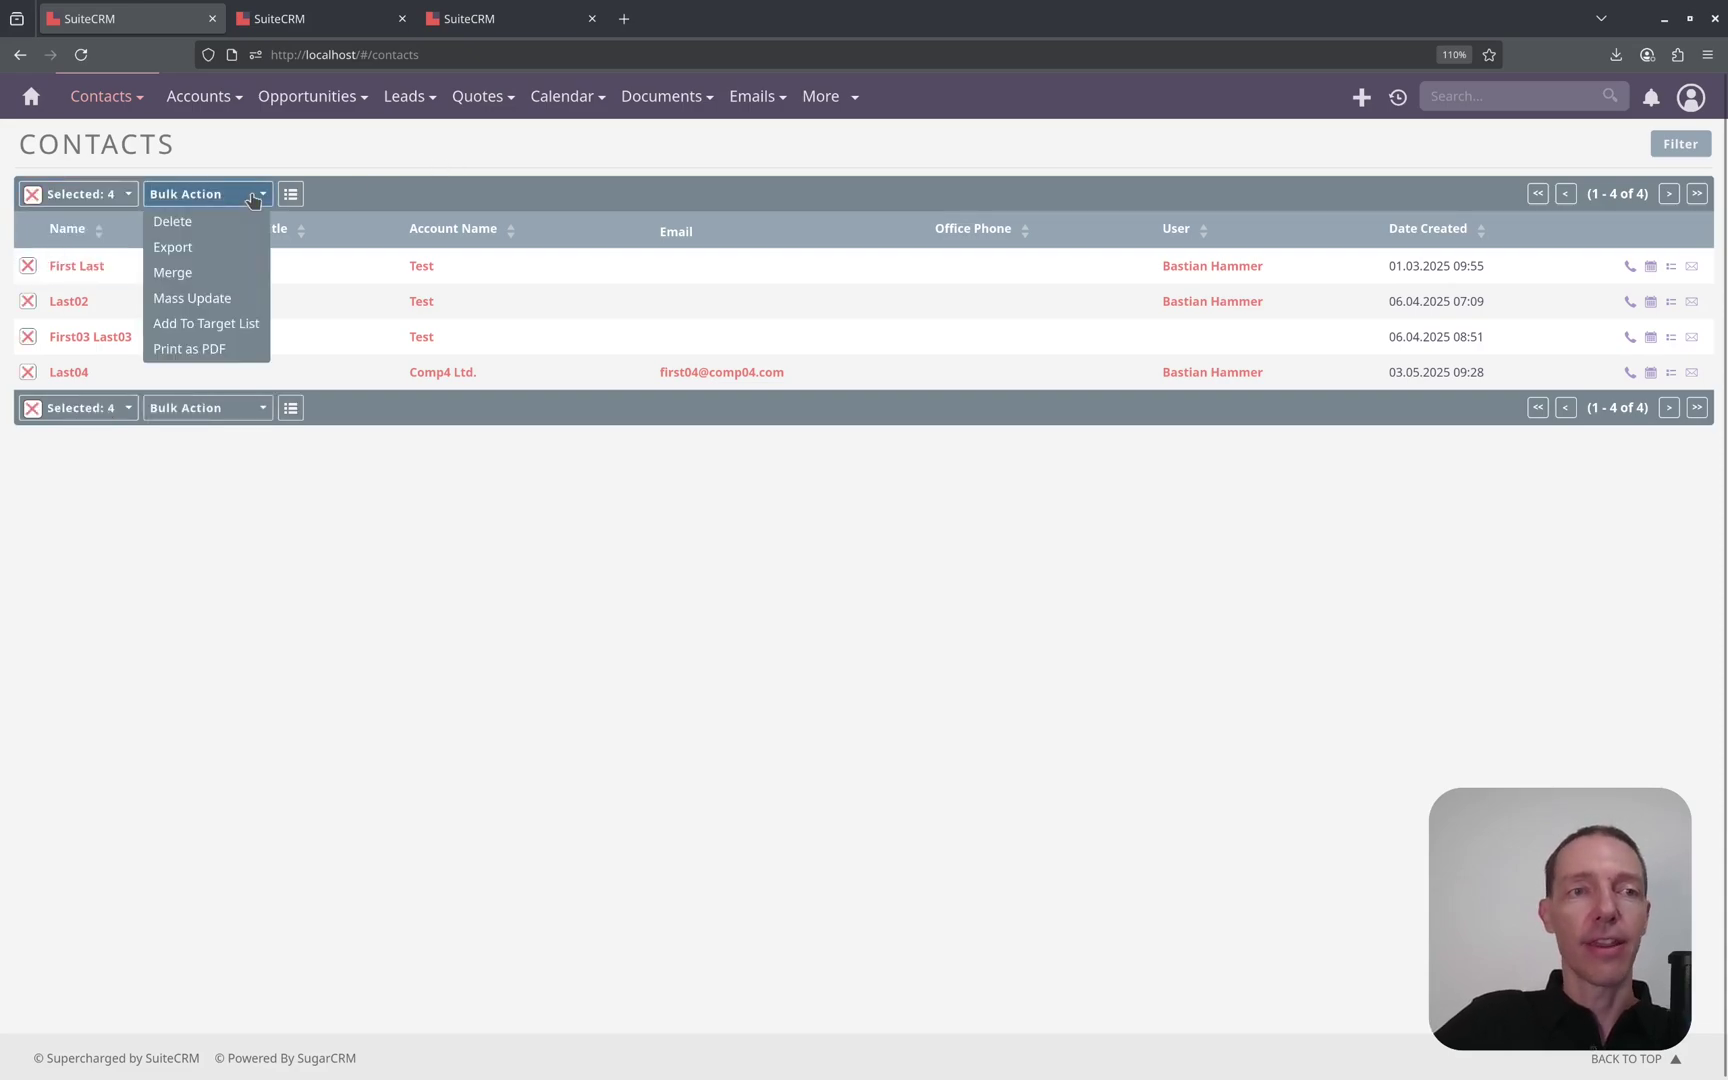
click(425, 160)
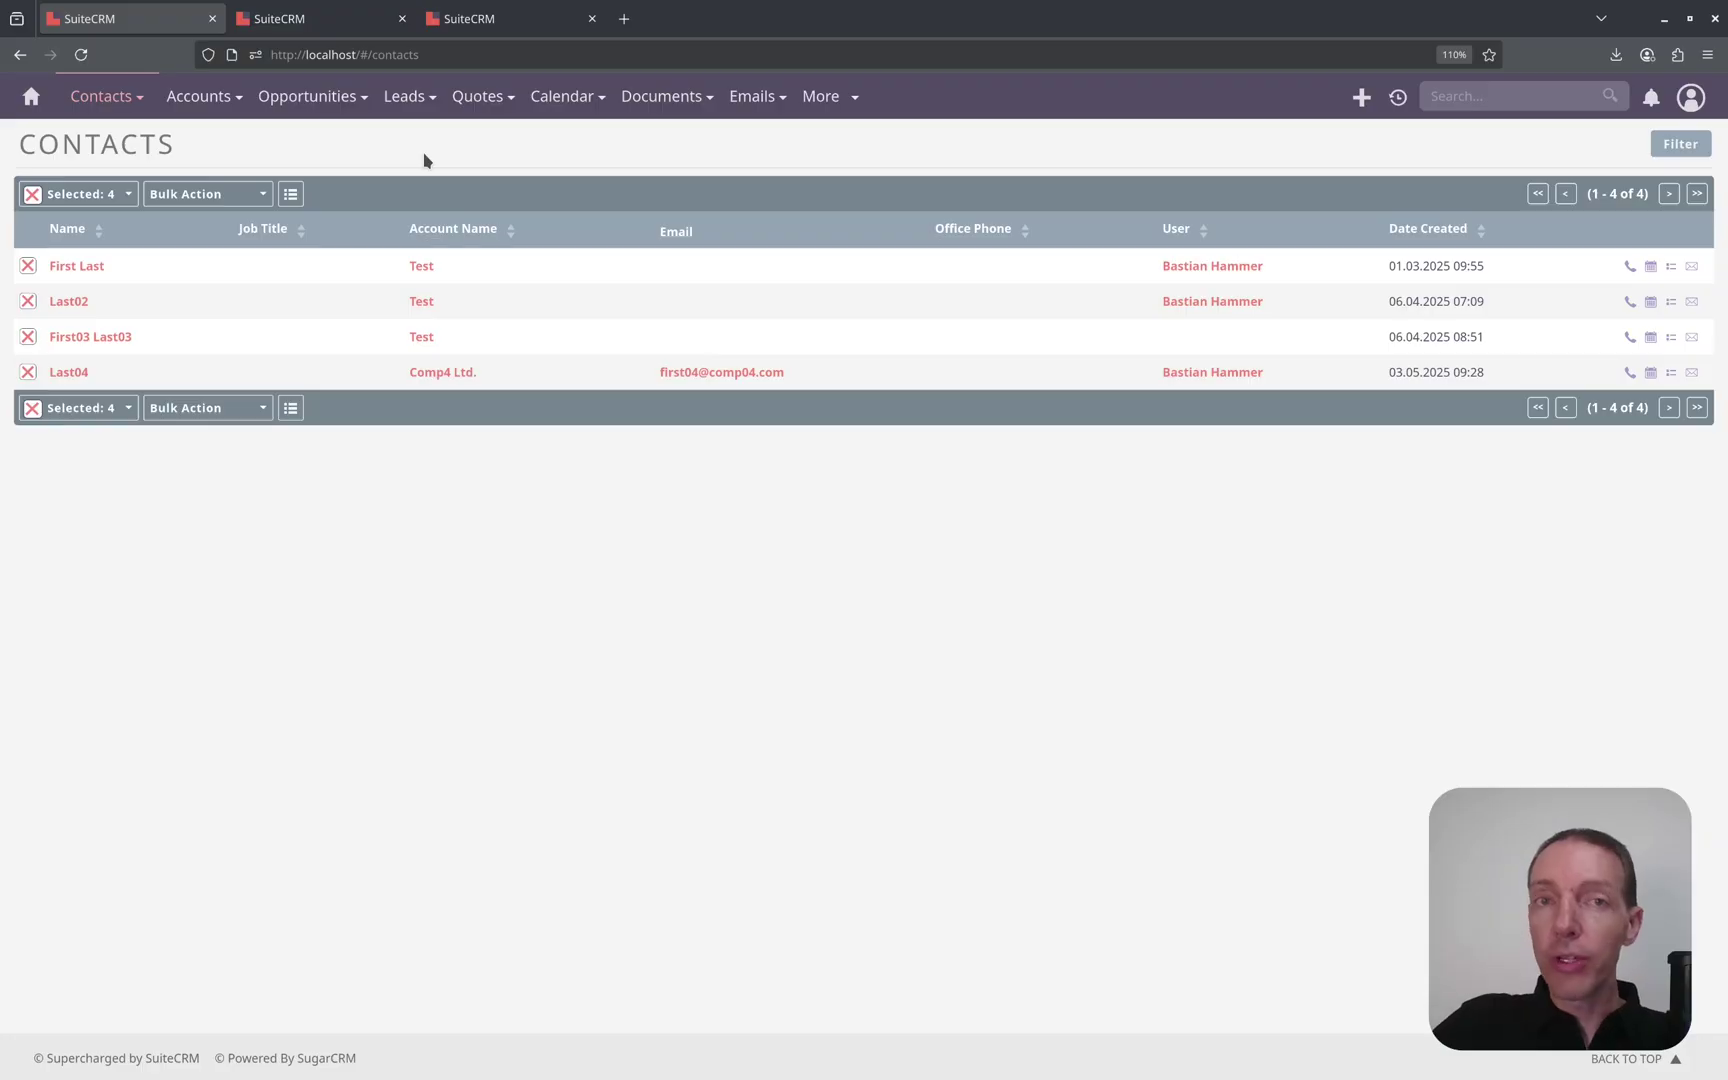
Step: Check the contact list's basic filter options and the bulk actions for the selection, and close the filter
click(1680, 144)
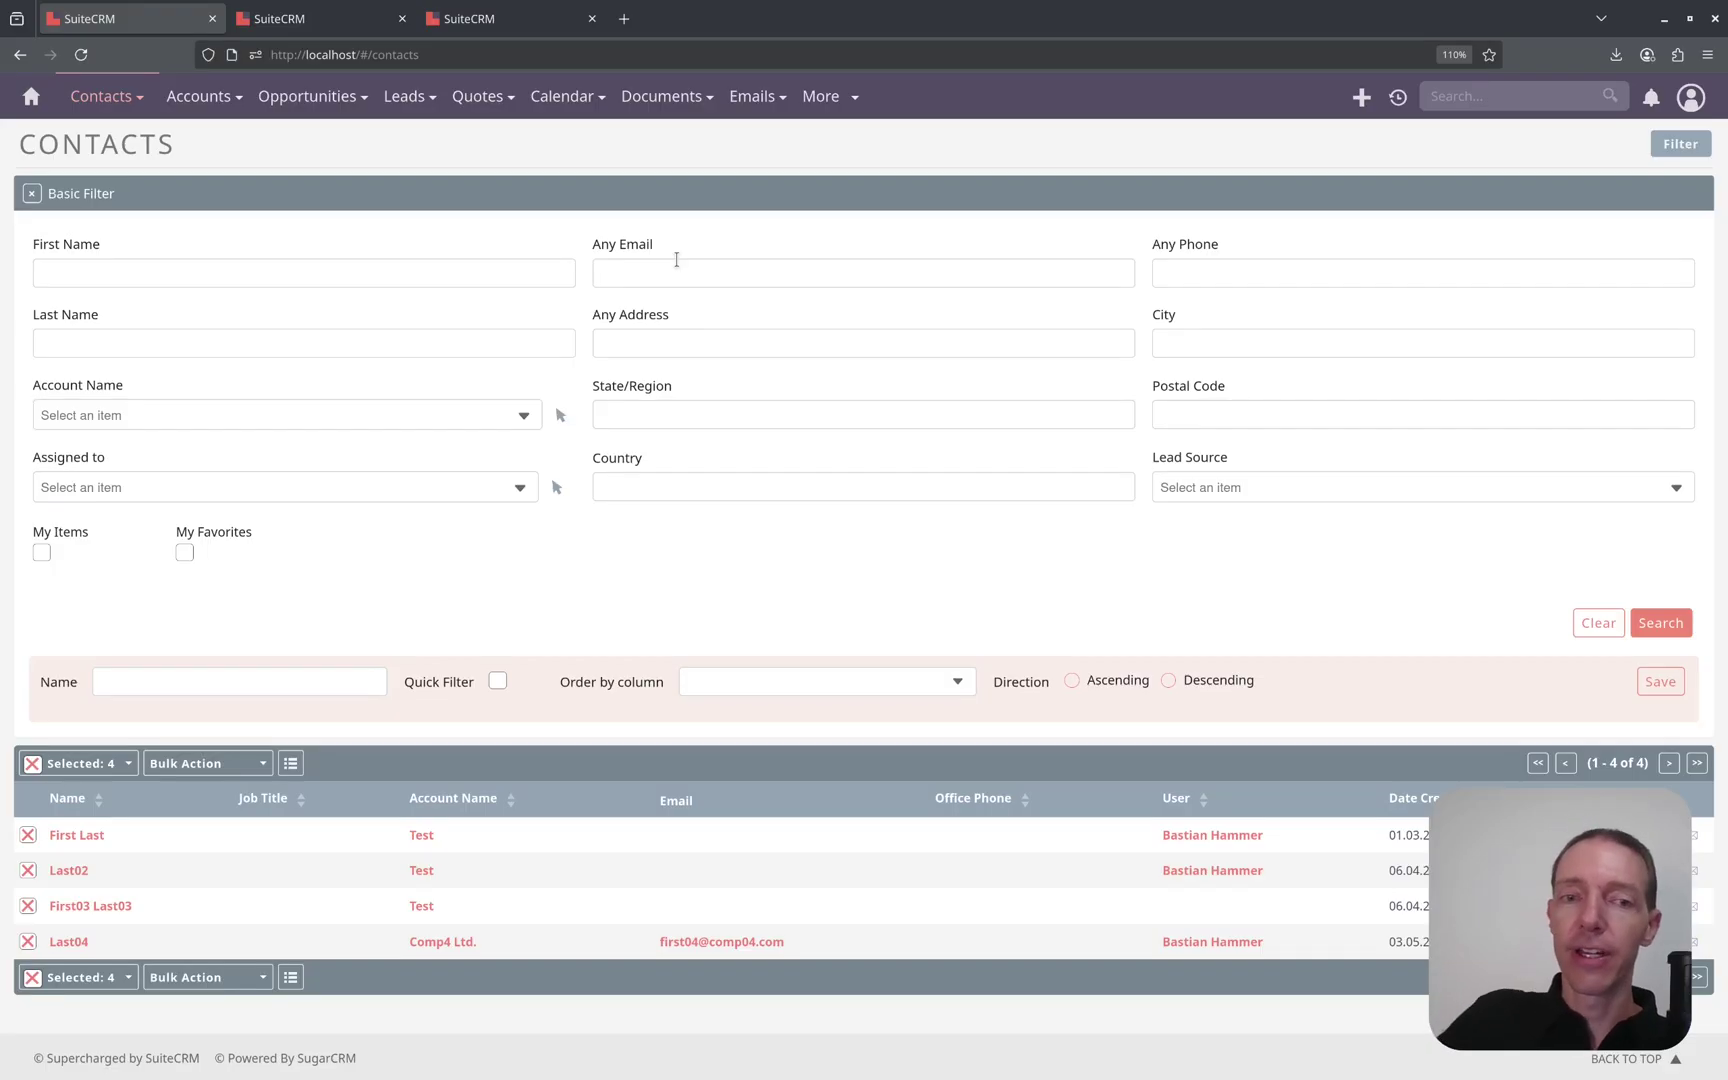
click(497, 682)
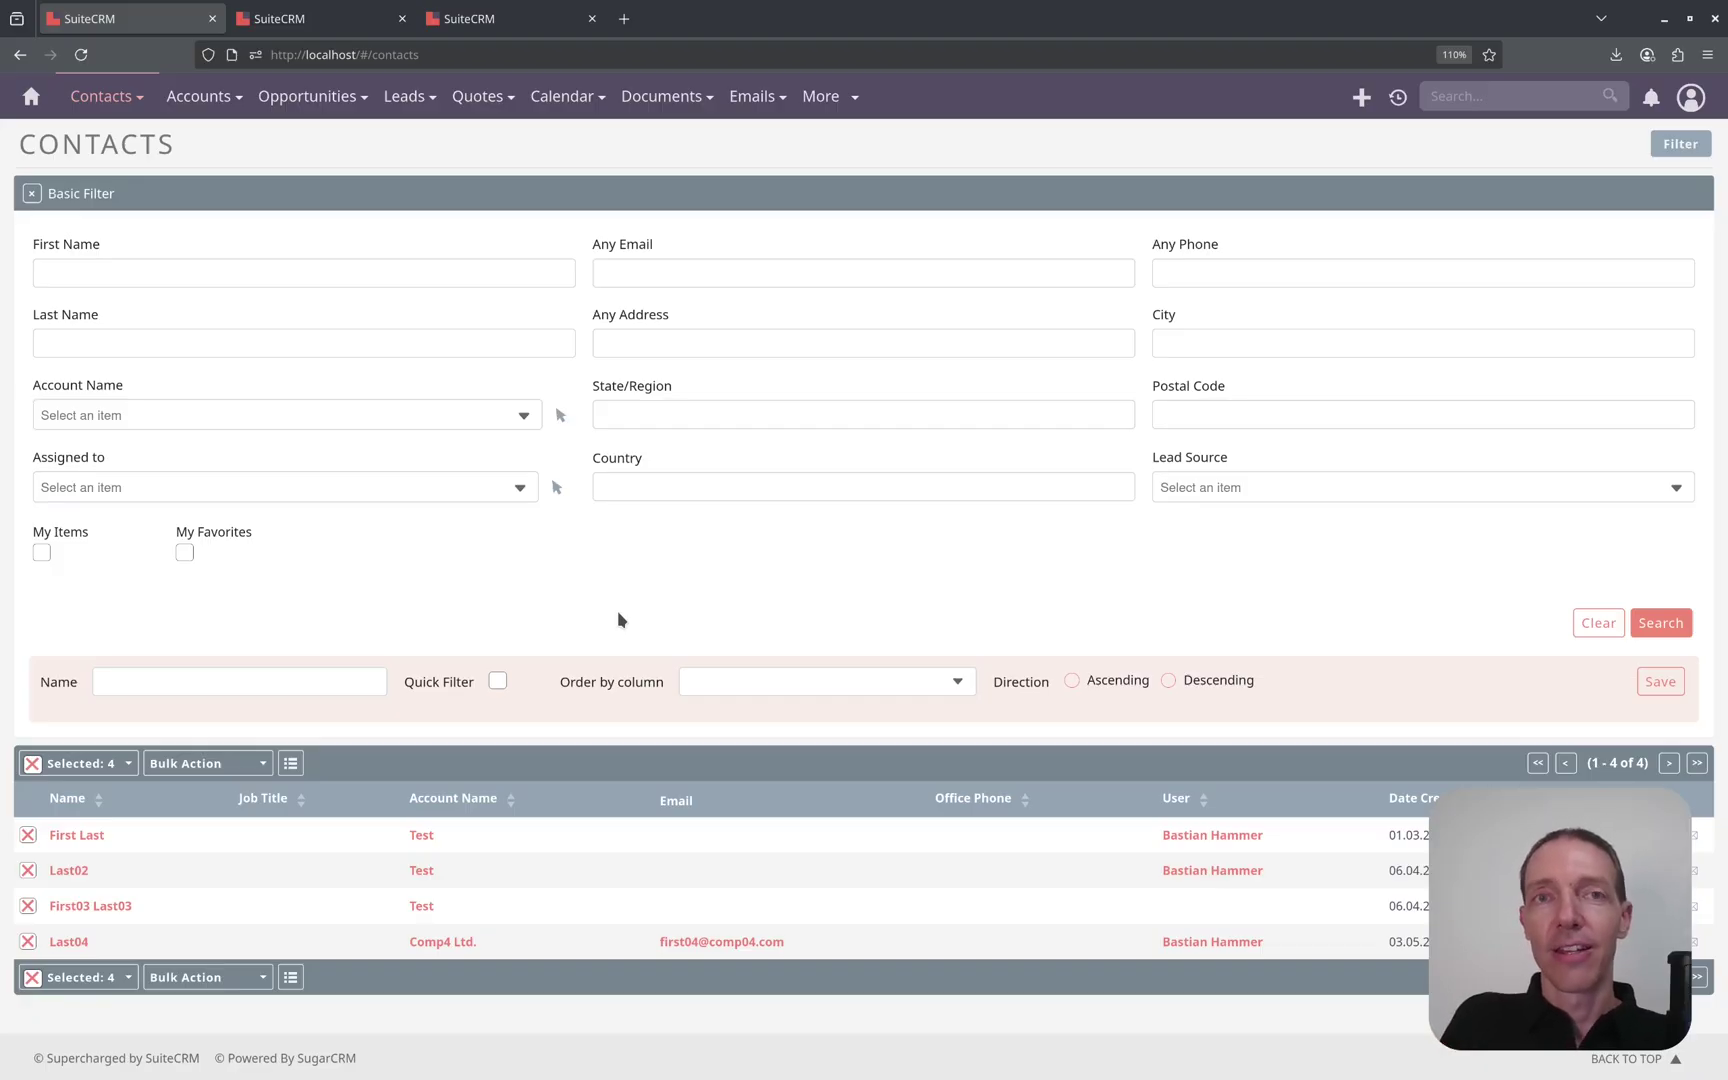
click(262, 765)
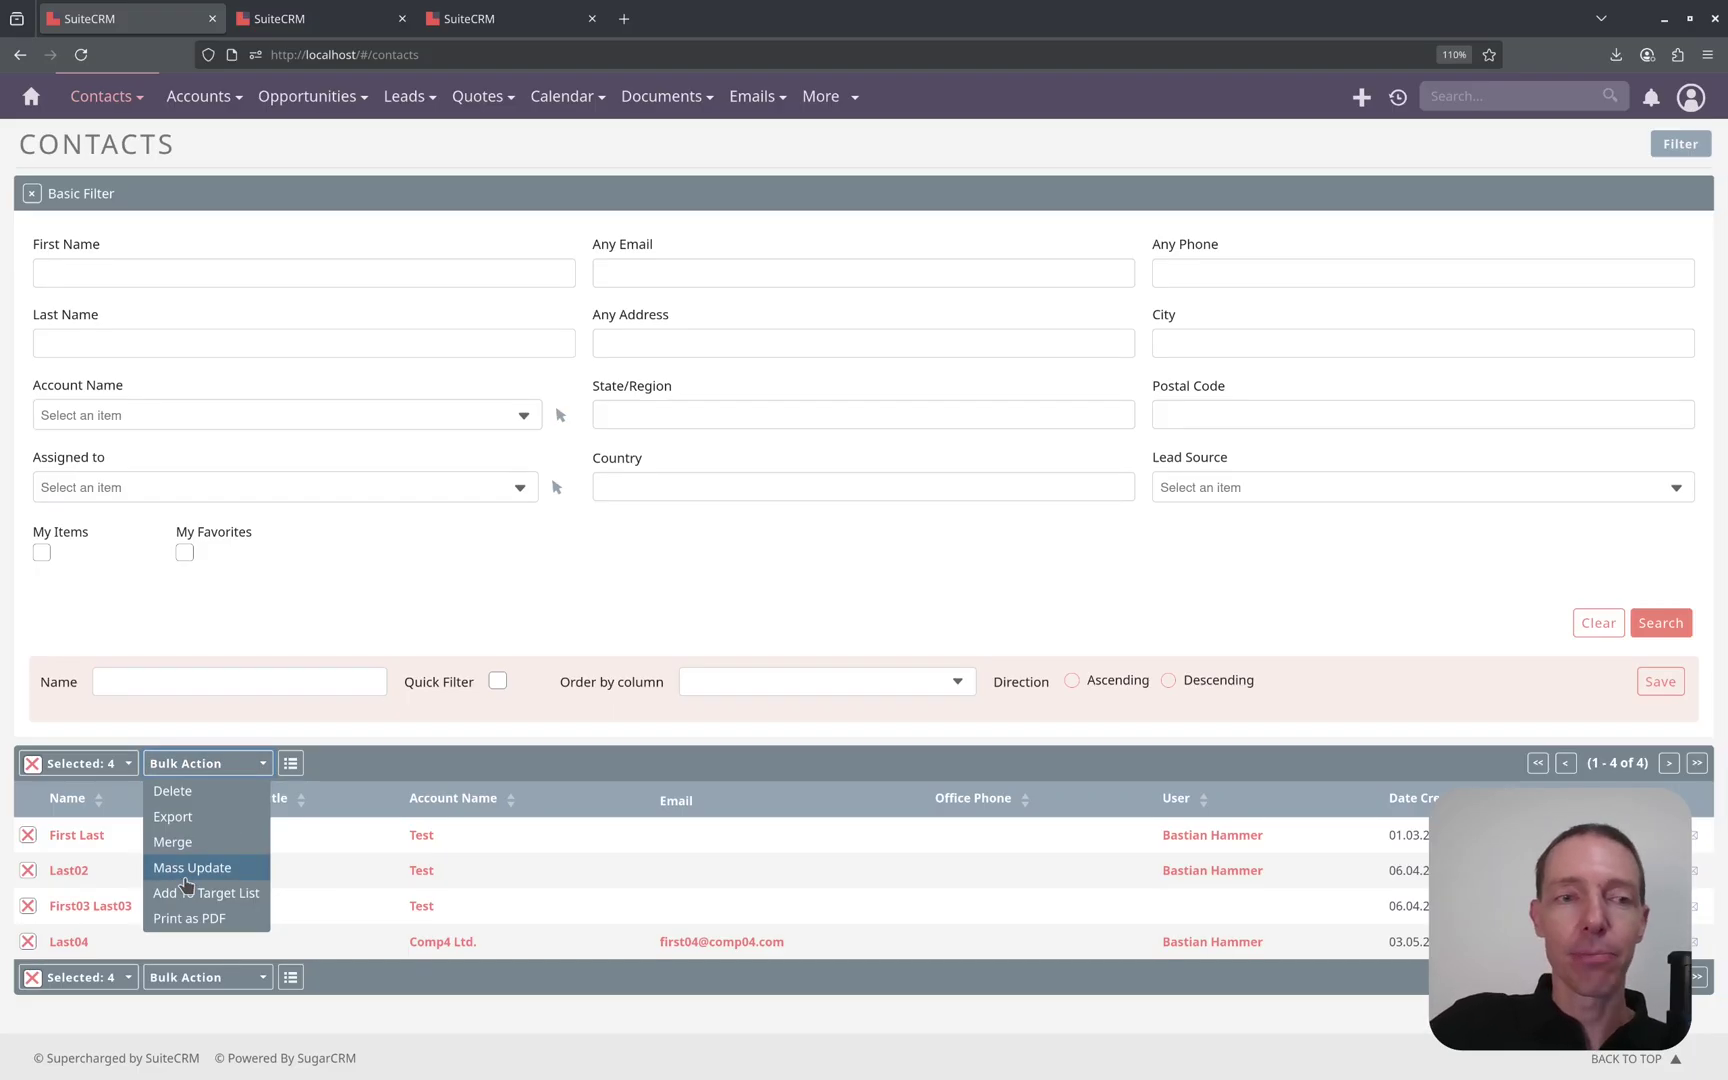
click(361, 636)
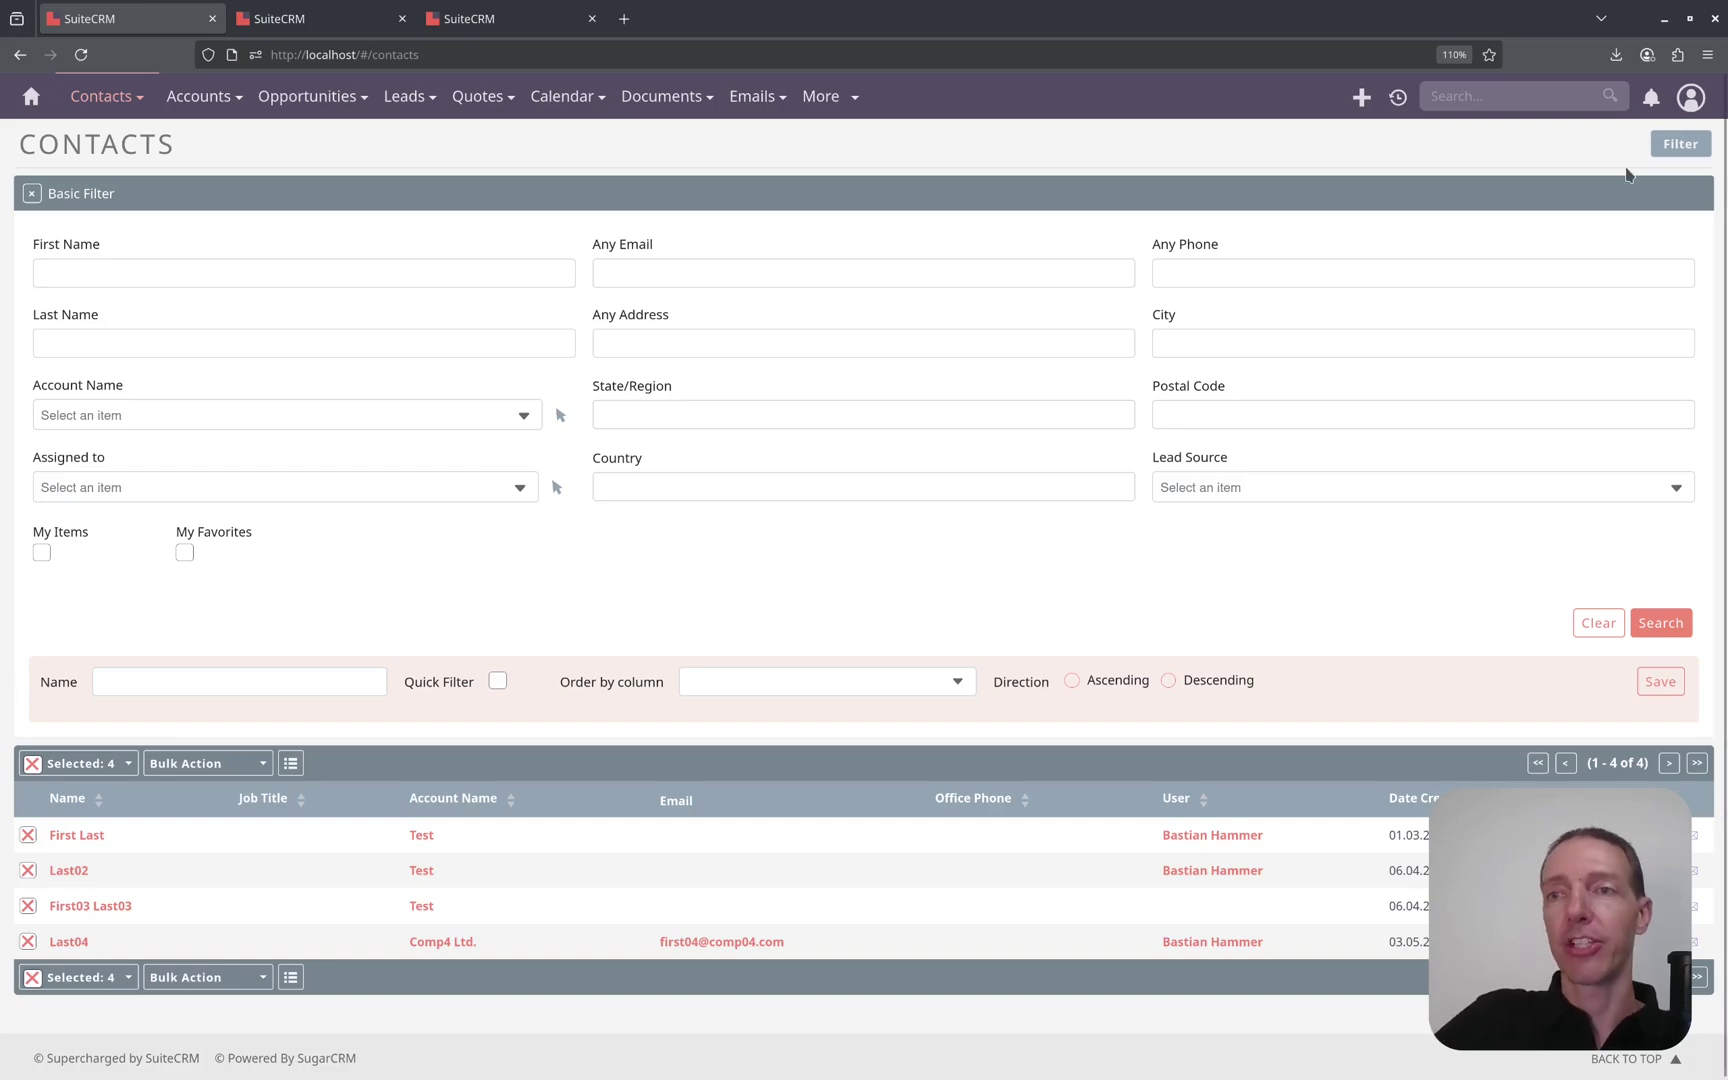
click(1680, 146)
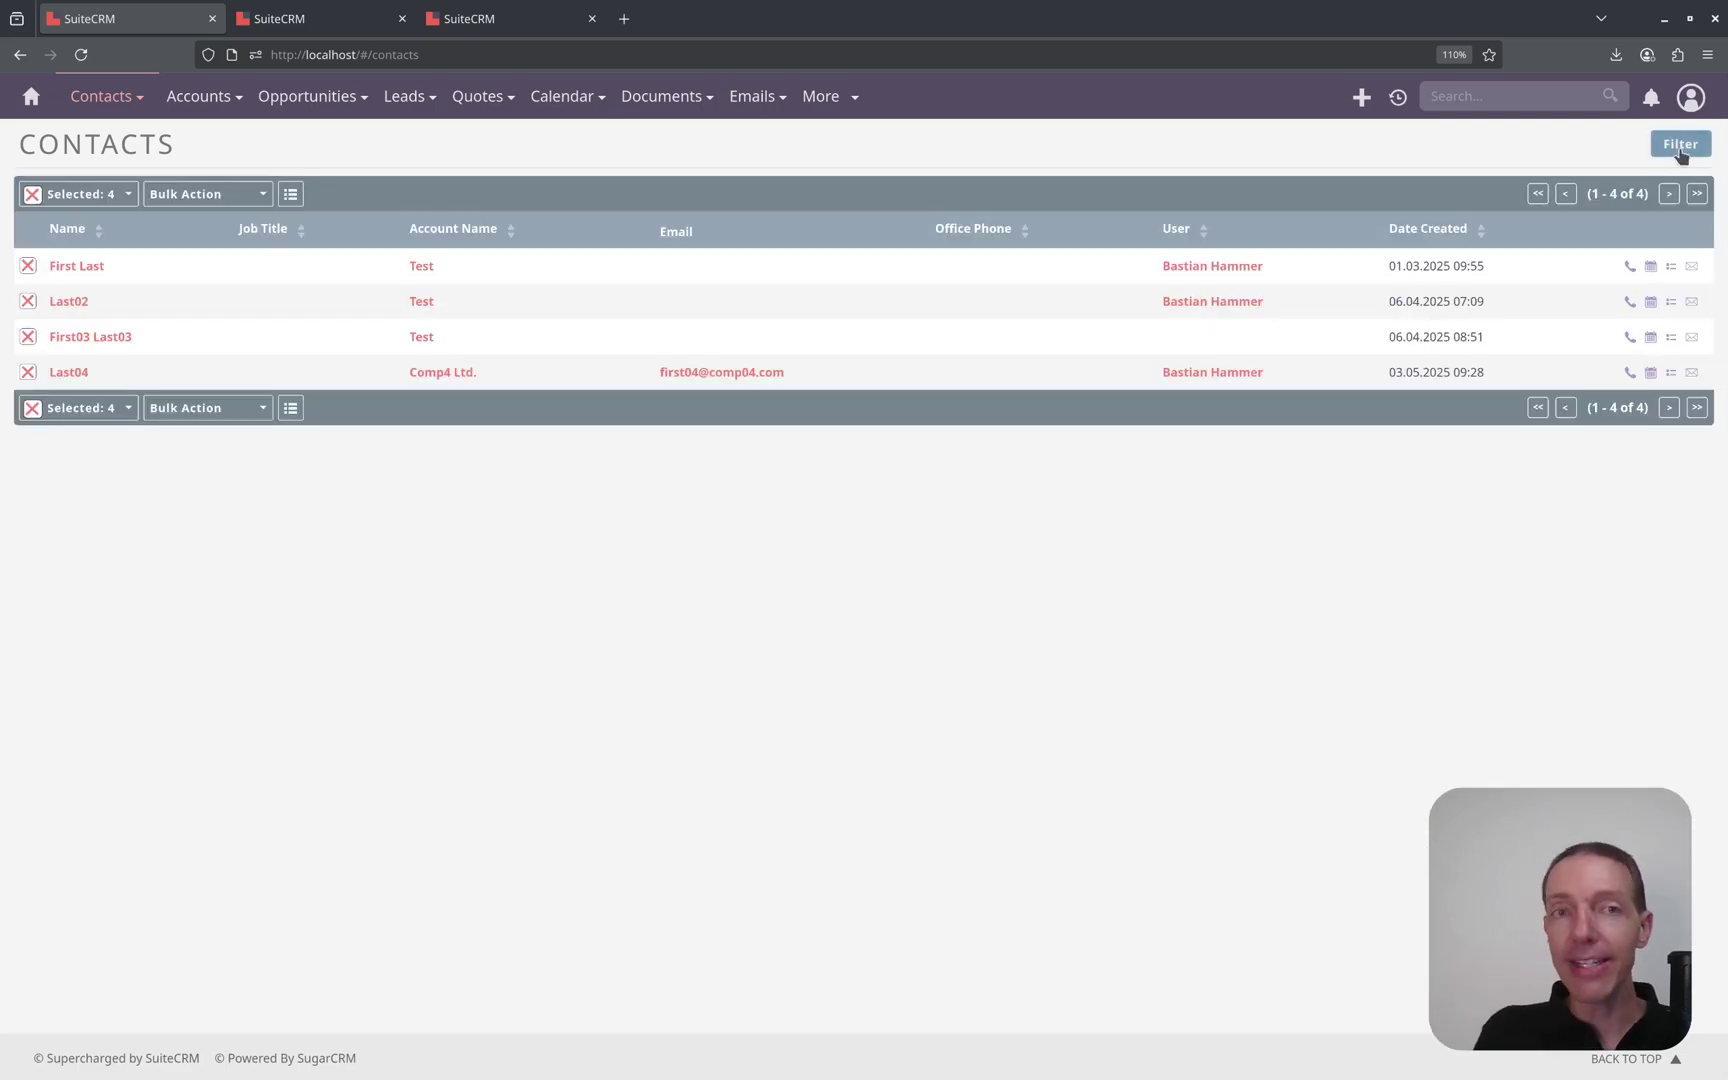